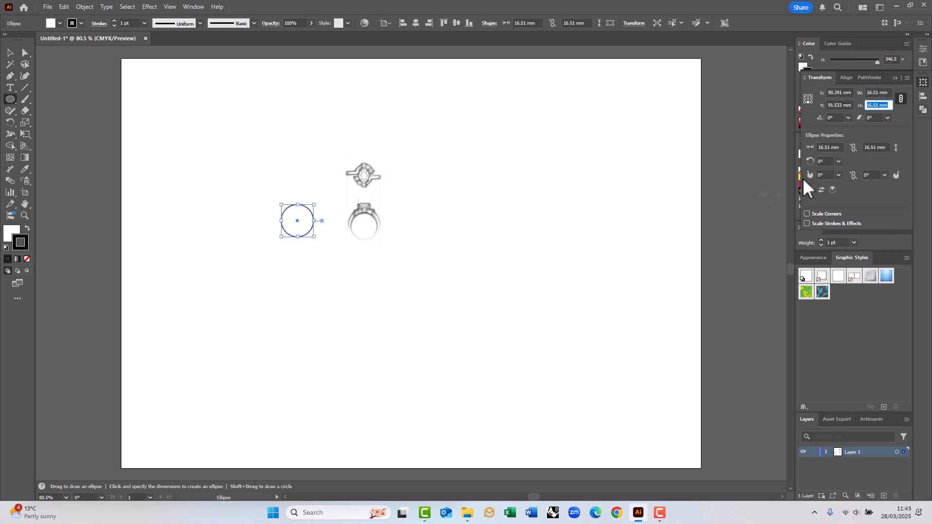
# Move the 16.51 mm circle and the ring sketch so that the circle lies over the sketched band.
pyautogui.click(10, 53)
pyautogui.click(319, 236)
pyautogui.moveTo(305, 229); pyautogui.dragTo(331, 255)
pyautogui.moveTo(370, 213); pyautogui.dragTo(331, 231)
# Move the circle from Layer 1 to Layer 2 and lock Layer 2.
pyautogui.click(325, 252)
pyautogui.moveTo(903, 462); pyautogui.dragTo(903, 452)
pyautogui.click(813, 452)
pyautogui.scroll(5, 313, 217)
pyautogui.scroll(-1, 350, 235)
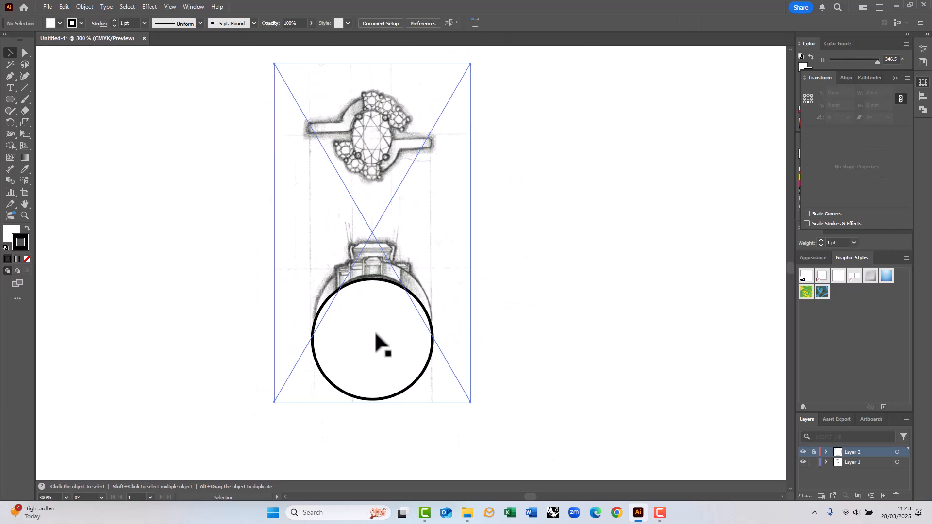
# Unlock Layer 2, remove the circle's fill and set its stroke weight to 0.5 pt.
pyautogui.click(374, 331)
pyautogui.click(813, 452)
pyautogui.click(375, 311)
pyautogui.click(27, 259)
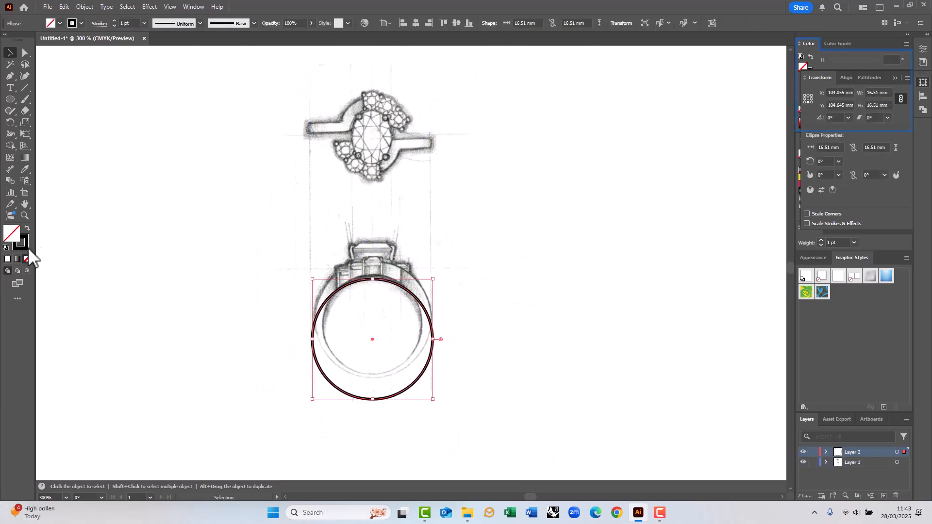
pyautogui.click(854, 243)
pyautogui.click(864, 263)
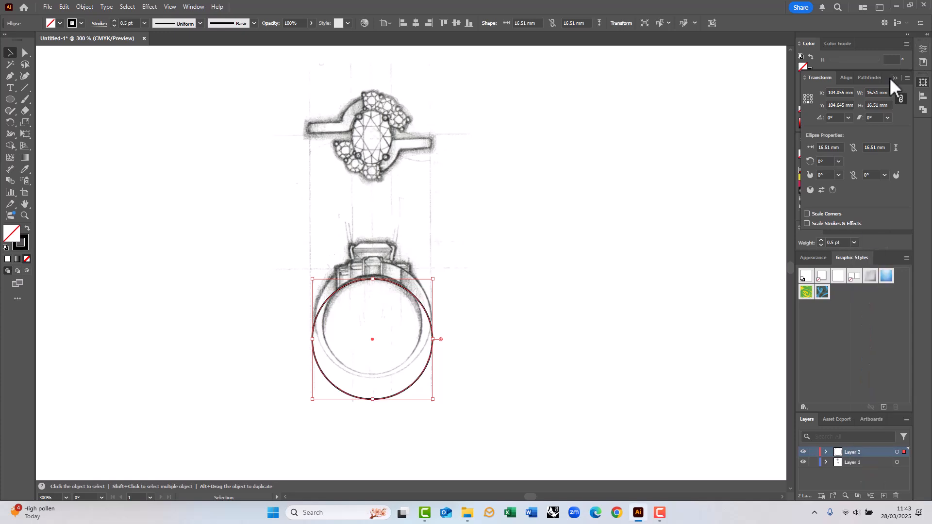
# Lock Layer 2 and reposition the sketch image so the top of its finger hole meets the top of the circle.
pyautogui.click(894, 77)
pyautogui.click(813, 452)
pyautogui.click(375, 266)
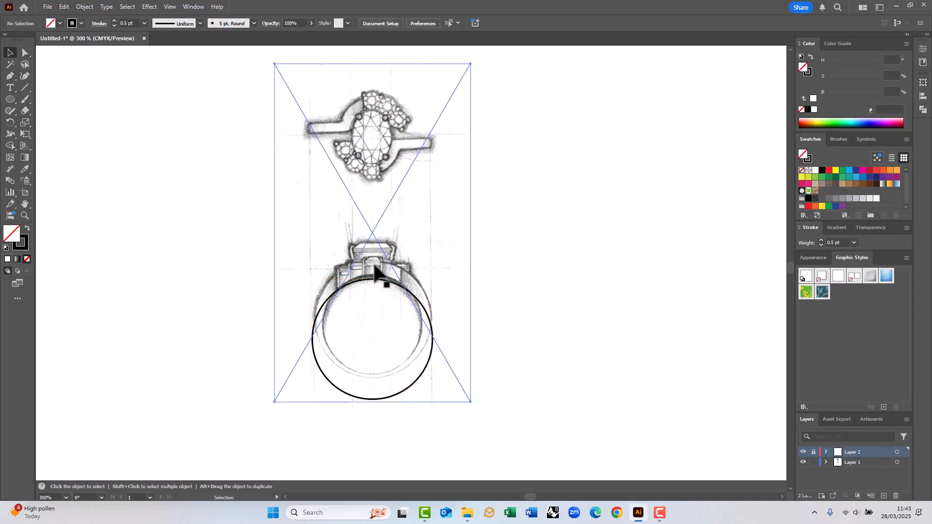
pyautogui.scroll(5, 374, 265)
pyautogui.moveTo(376, 268); pyautogui.dragTo(373, 270)
pyautogui.scroll(-5, 374, 253)
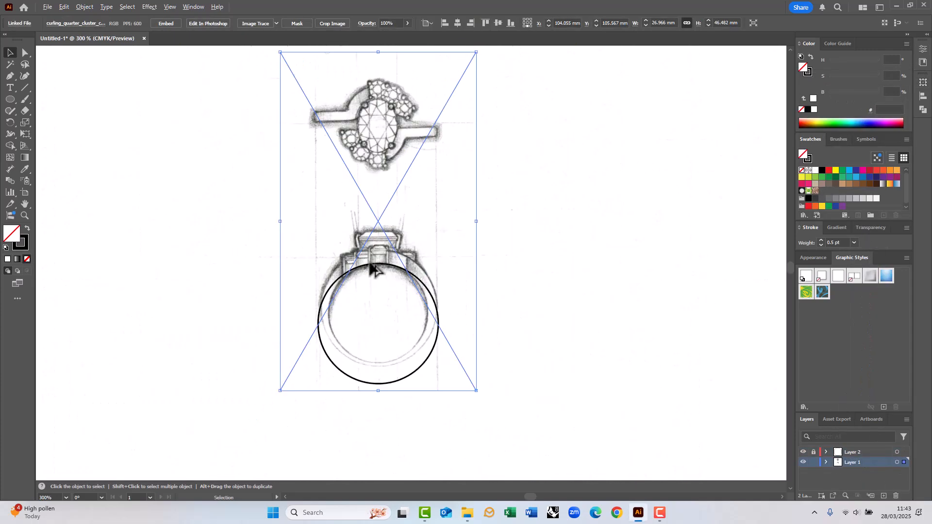
# Scale up the sketch image until its finger hole matches the circle.
pyautogui.scroll(1, 375, 257)
pyautogui.press('s')
pyautogui.moveTo(497, 411); pyautogui.dragTo(534, 427)
pyautogui.press('v')
pyautogui.click(575, 346)
pyautogui.scroll(-5, 553, 370)
pyautogui.scroll(3, 550, 359)
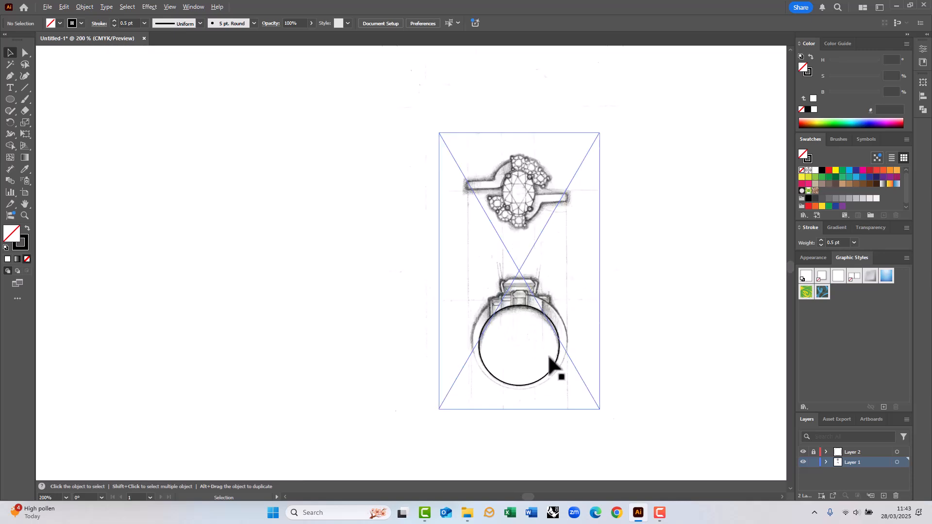
# Offset the finger-hole circle's path outward by 1.7 mm to create the outer edge of the band.
pyautogui.scroll(1, 550, 359)
pyautogui.click(401, 330)
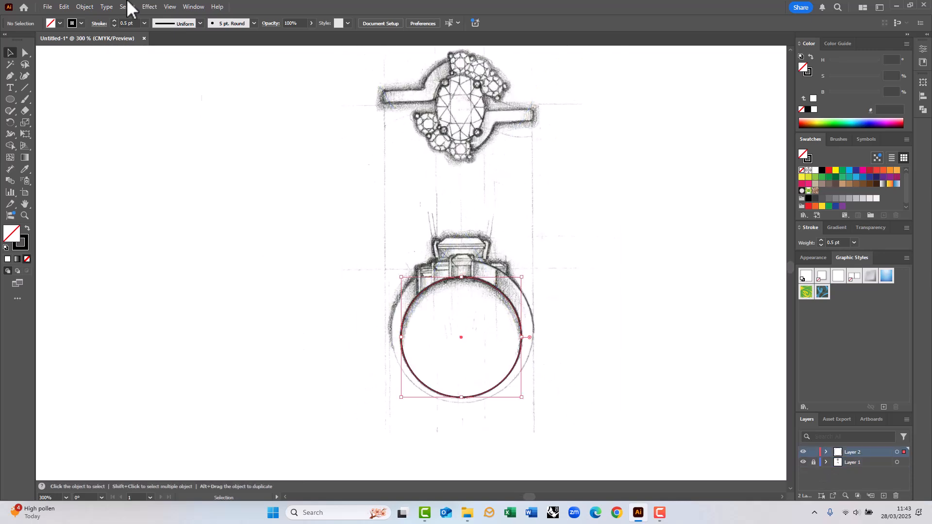
pyautogui.click(84, 7)
pyautogui.moveTo(194, 273)
pyautogui.click(247, 311)
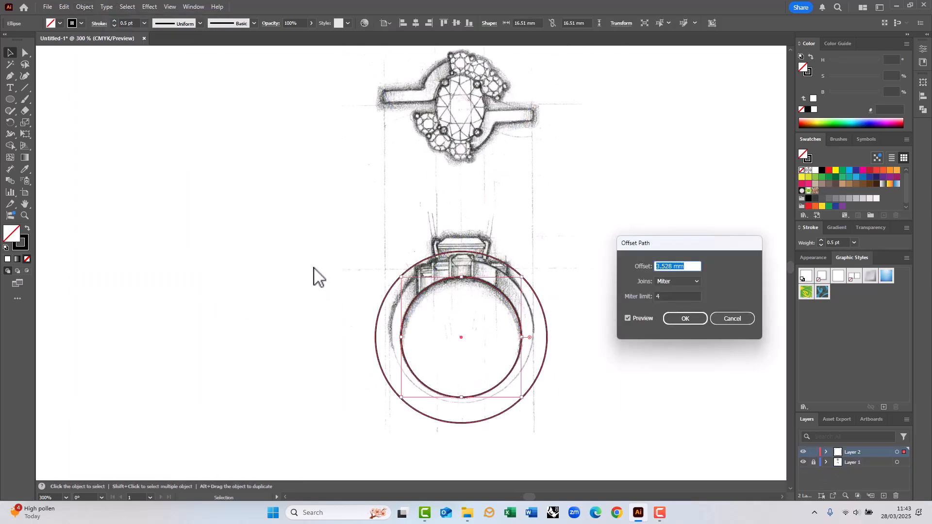
pyautogui.write('1.7')
pyautogui.press('Tab')
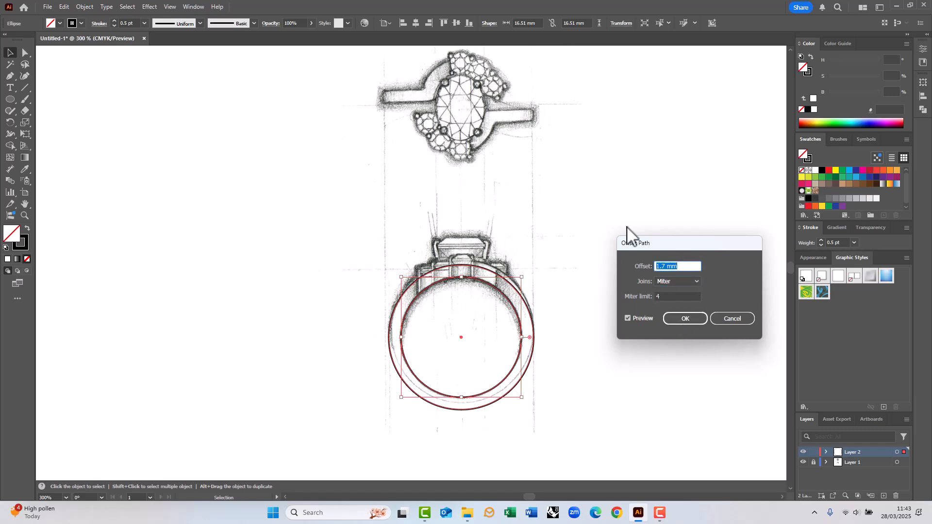
pyautogui.press('Return')
# Enlarge the outer circle upward to about 20.42 mm in diameter so the band is thicker at the top.
pyautogui.scroll(2, 433, 325)
pyautogui.moveTo(488, 210); pyautogui.dragTo(489, 198)
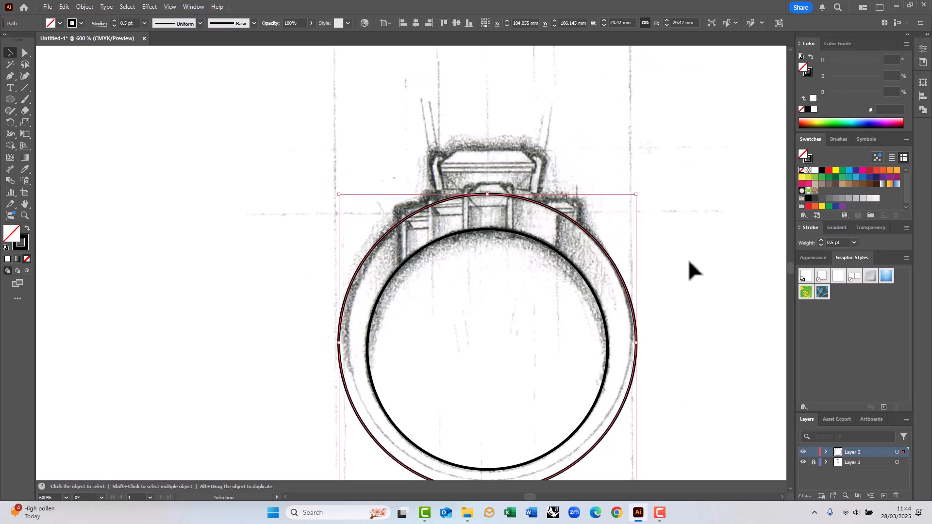
pyautogui.click(686, 258)
pyautogui.scroll(-2, 413, 229)
pyautogui.scroll(2, 345, 298)
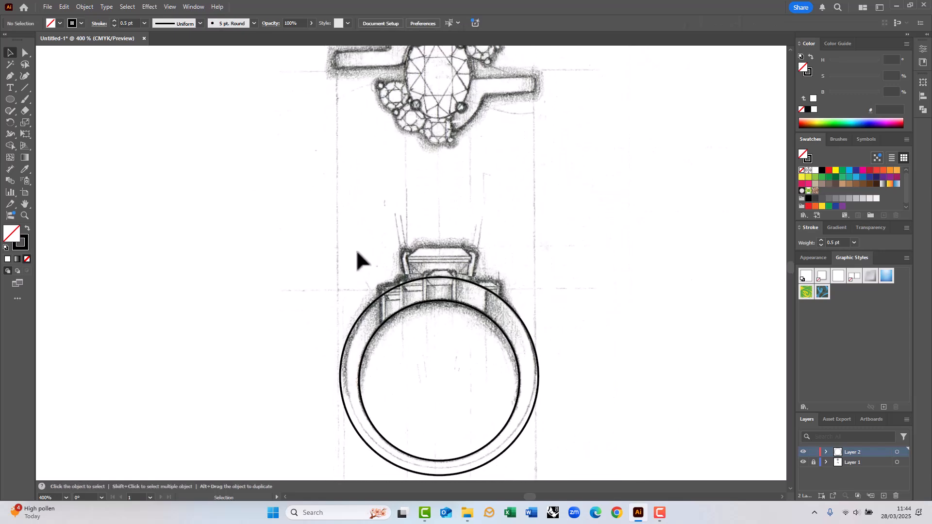
# Measure the band's thickness at its side between the two circles, and delete the dimension.
pyautogui.click(10, 168)
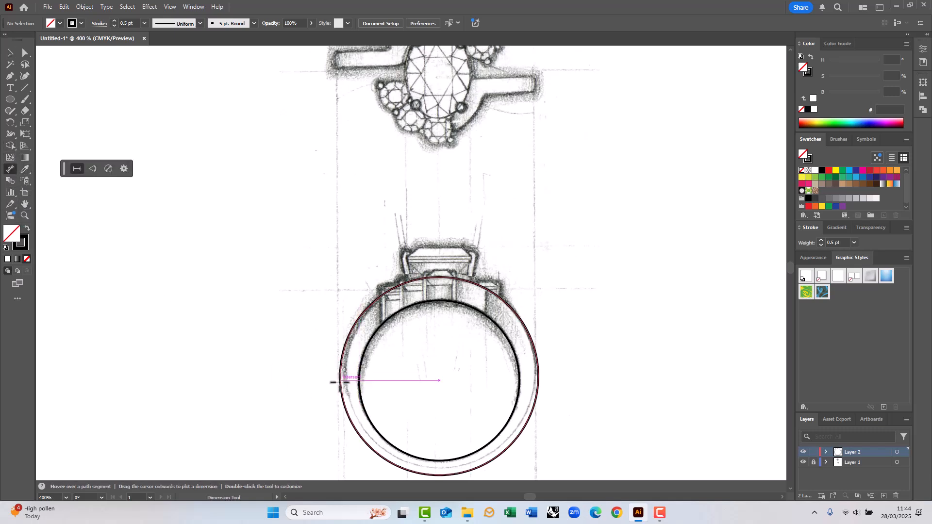
pyautogui.moveTo(340, 381); pyautogui.dragTo(323, 224)
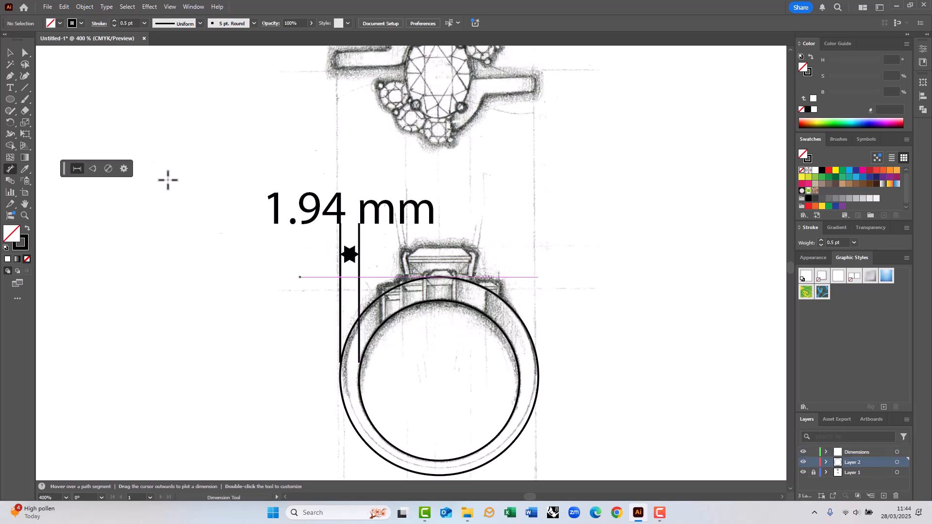
pyautogui.press('v')
pyautogui.click(320, 225)
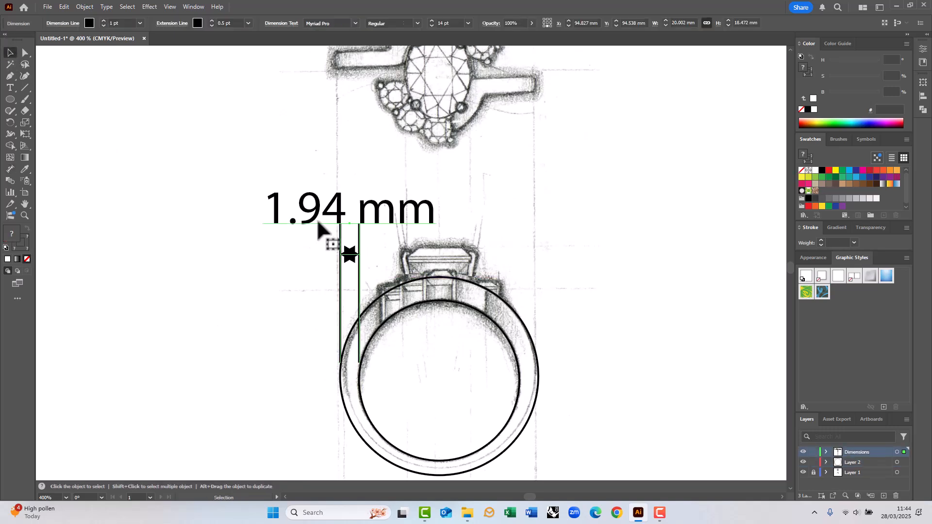
pyautogui.press('Delete')
pyautogui.moveTo(311, 349); pyautogui.dragTo(420, 426)
pyautogui.click(321, 173)
# Open the template file Jacks_New_standard_findings.ai.
pyautogui.moveTo(182, 71); pyautogui.dragTo(178, 159)
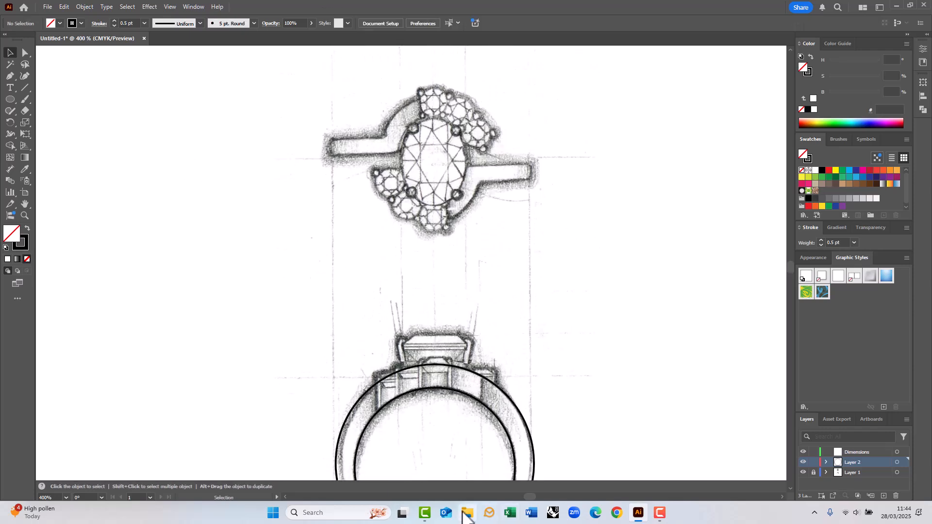
pyautogui.click(47, 6)
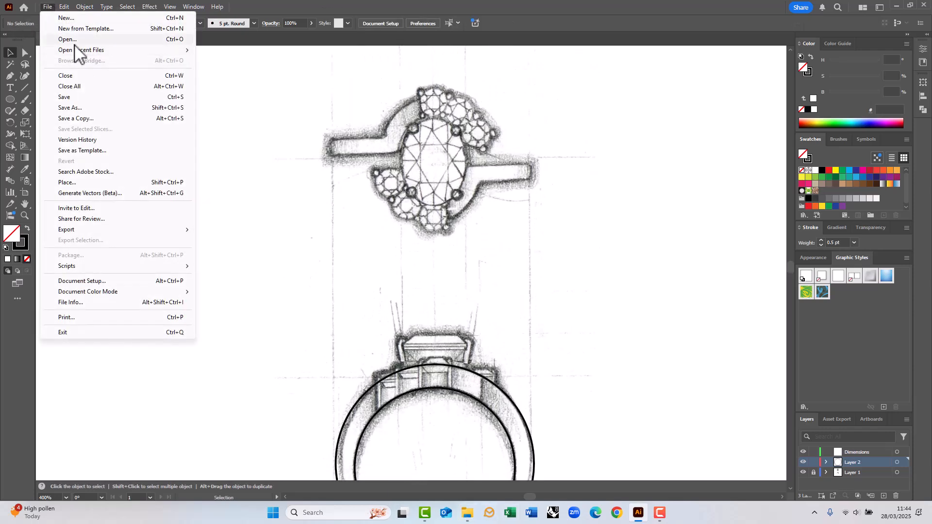
pyautogui.press('Escape')
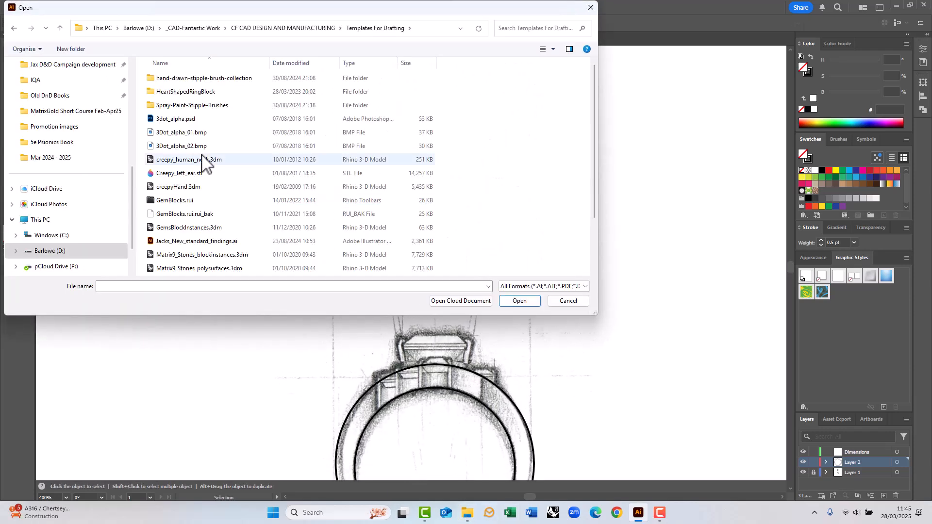
pyautogui.scroll(-2, 202, 154)
pyautogui.doubleClick(180, 177)
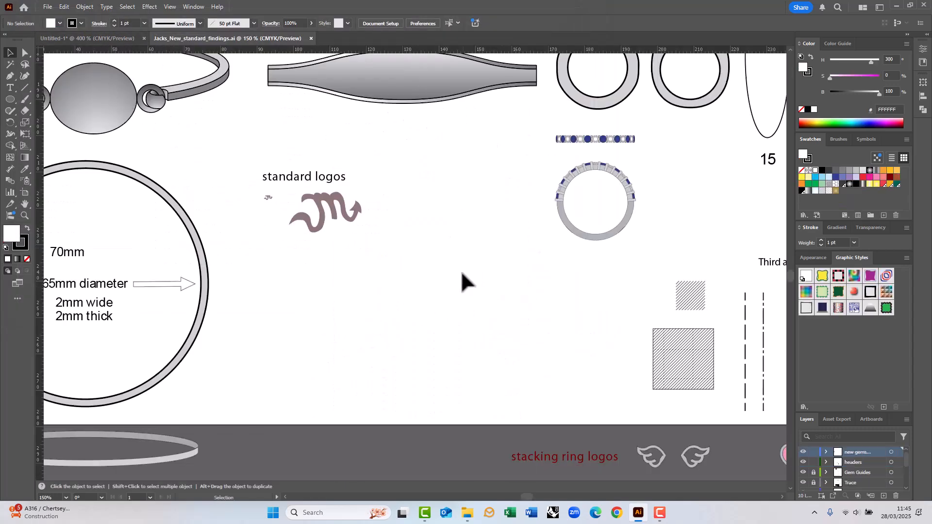
# Select the purple round gem and the blue oval gem in the findings file, plus the column of gold colour shades.
pyautogui.scroll(-2, 449, 279)
pyautogui.scroll(2, 478, 255)
pyautogui.moveTo(478, 255); pyautogui.dragTo(353, 360)
pyautogui.scroll(-2, 353, 360)
pyautogui.moveTo(493, 284); pyautogui.dragTo(180, 344)
pyautogui.click(411, 257)
pyautogui.keyDown('shift'); pyautogui.click(412, 257); pyautogui.keyUp('shift')
pyautogui.scroll(-2, 457, 238)
pyautogui.scroll(1, 483, 231)
pyautogui.moveTo(342, 349); pyautogui.dragTo(350, 369)
pyautogui.moveTo(367, 288)
pyautogui.mouseDown()
pyautogui.moveTo(463, 414)
pyautogui.moveTo(349, 293)
pyautogui.mouseUp()
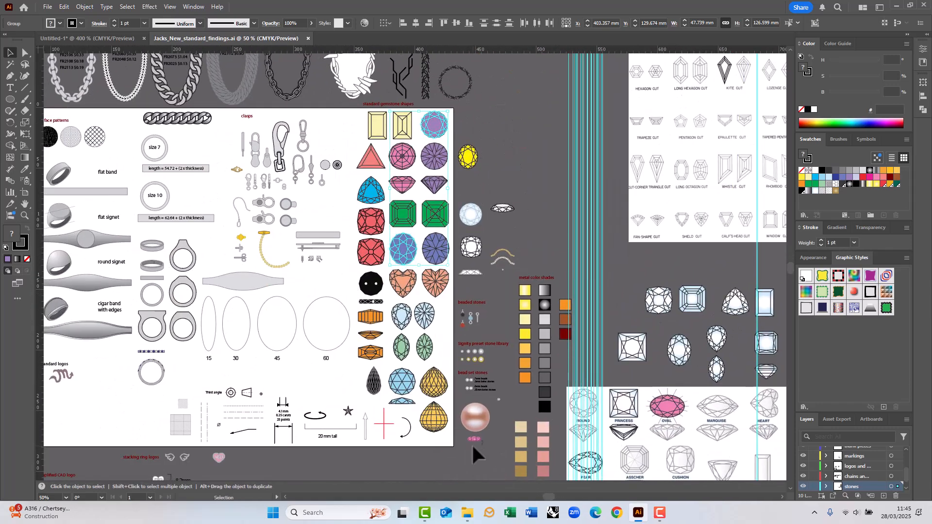
pyautogui.moveTo(473, 444); pyautogui.dragTo(459, 332)
pyautogui.moveTo(505, 301); pyautogui.dragTo(513, 382)
# Paste the gems and gold shades into the ring drawing and move the shades to a clear area of the artboard.
pyautogui.click(92, 39)
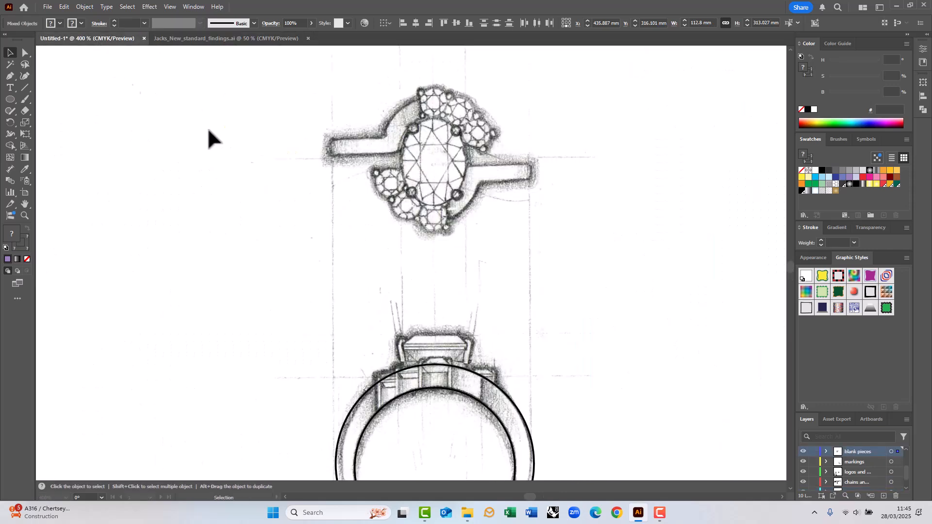
pyautogui.hotkey('ctrl', 'v')
pyautogui.scroll(-5, 287, 274)
pyautogui.scroll(-1, 286, 266)
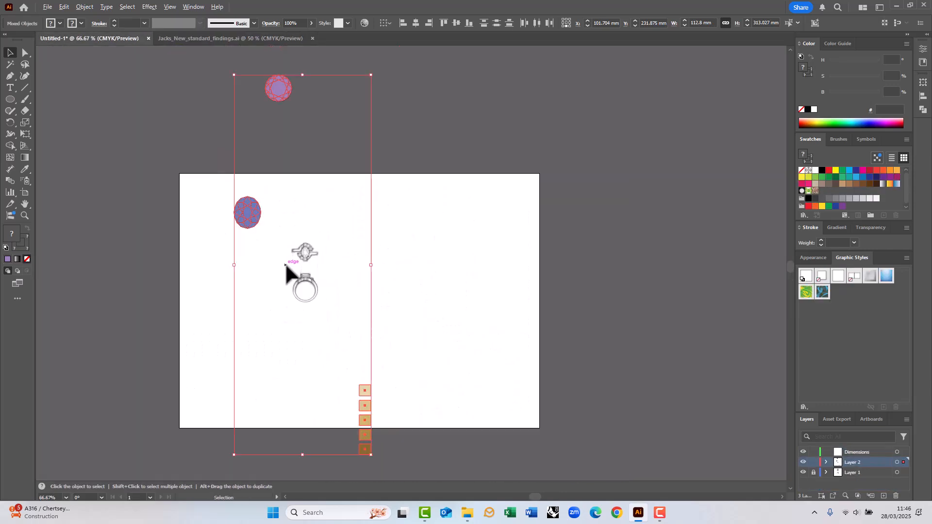
pyautogui.moveTo(336, 361); pyautogui.dragTo(406, 239)
pyautogui.click(278, 148)
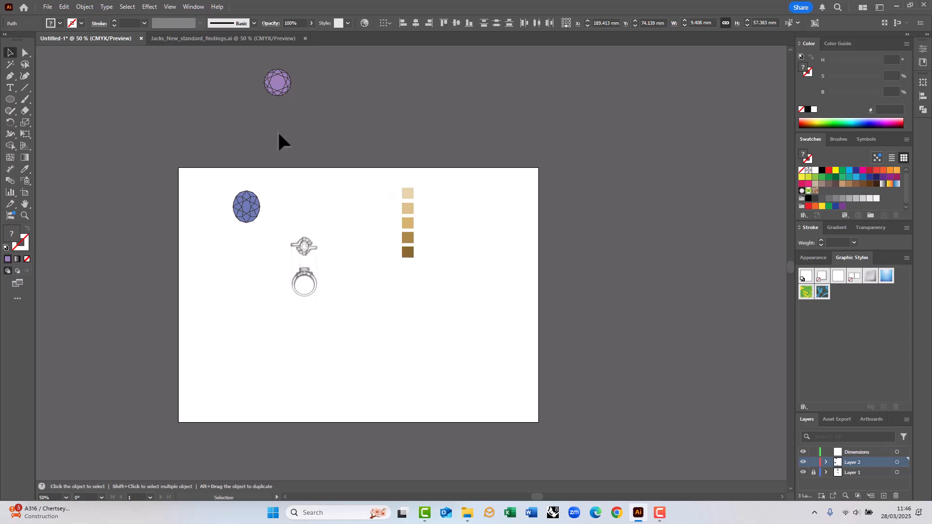
# Isolate the blue oval gem group and scale up its inner facet points in Outline view.
pyautogui.scroll(5, 202, 279)
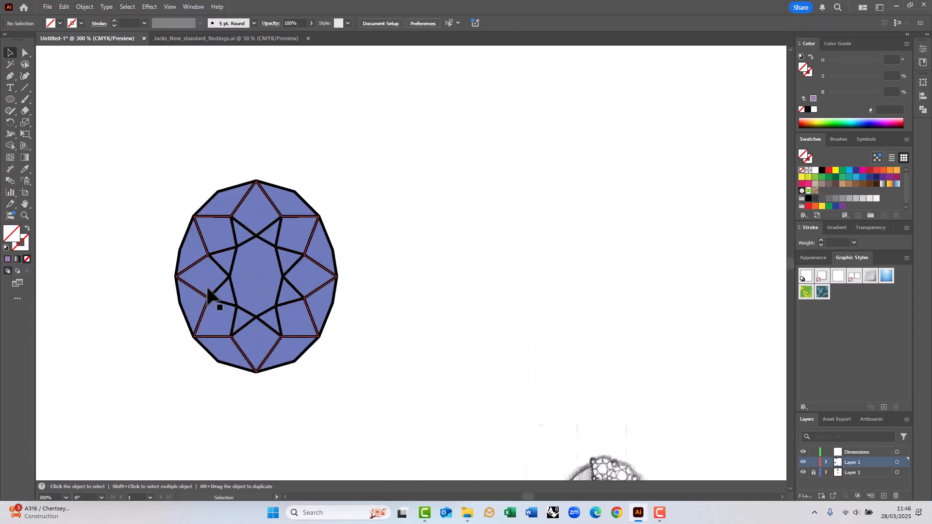
pyautogui.scroll(1, 204, 294)
pyautogui.click(229, 270)
pyautogui.doubleClick(221, 268)
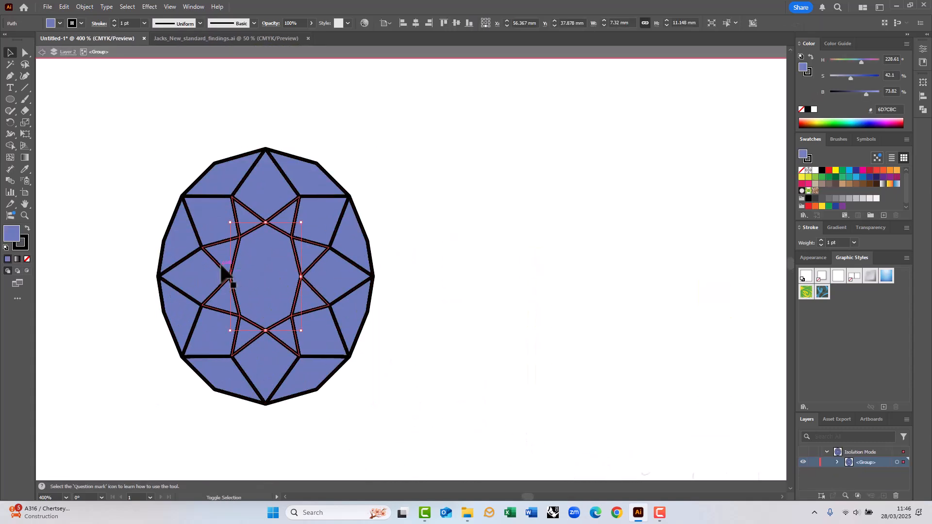
pyautogui.hotkey('ctrl', 'y')
pyautogui.press('a')
pyautogui.moveTo(220, 211); pyautogui.dragTo(302, 318)
pyautogui.moveTo(202, 185); pyautogui.dragTo(317, 359)
pyautogui.press('s')
pyautogui.moveTo(262, 368); pyautogui.dragTo(384, 326)
# Reselect the oval gem's inner facet points, scale them further outward to widen the table, and return to Preview view.
pyautogui.press('a')
pyautogui.moveTo(211, 200); pyautogui.dragTo(324, 349)
pyautogui.press('s')
pyautogui.moveTo(370, 374); pyautogui.dragTo(421, 405)
pyautogui.press('v')
pyautogui.click(421, 348)
pyautogui.hotkey('ctrl', 'y')
pyautogui.scroll(-3, 310, 281)
pyautogui.moveTo(347, 349); pyautogui.dragTo(314, 293)
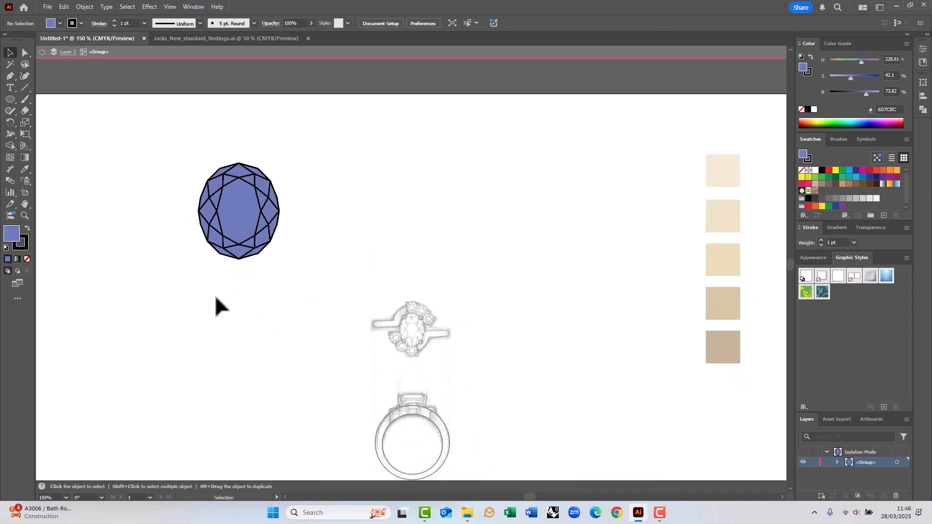
# Draw eight short straight lines joining the facet corners to the nearby corners of the oval gem's outline.
pyautogui.scroll(3, 191, 210)
pyautogui.click(23, 88)
pyautogui.scroll(3, 233, 204)
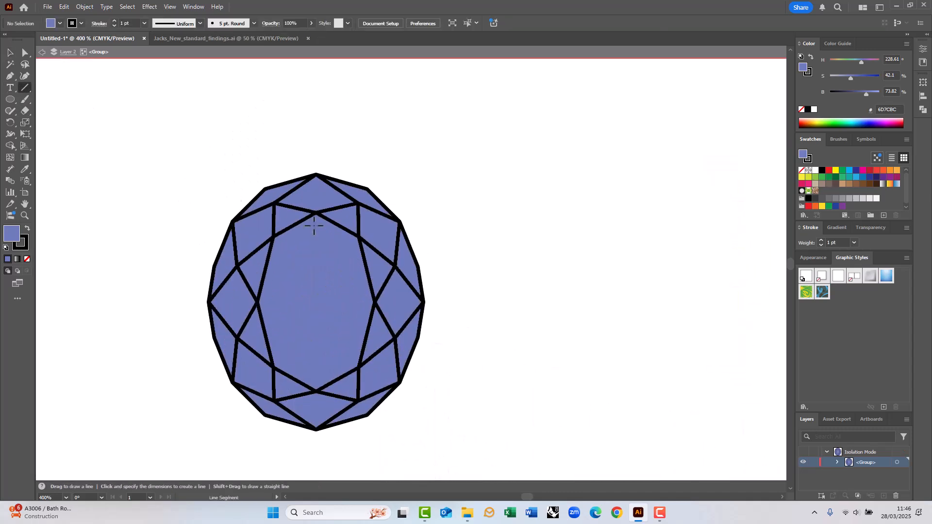
pyautogui.moveTo(274, 202); pyautogui.dragTo(265, 189)
pyautogui.moveTo(358, 203); pyautogui.dragTo(368, 189)
pyautogui.moveTo(396, 266); pyautogui.dragTo(418, 264)
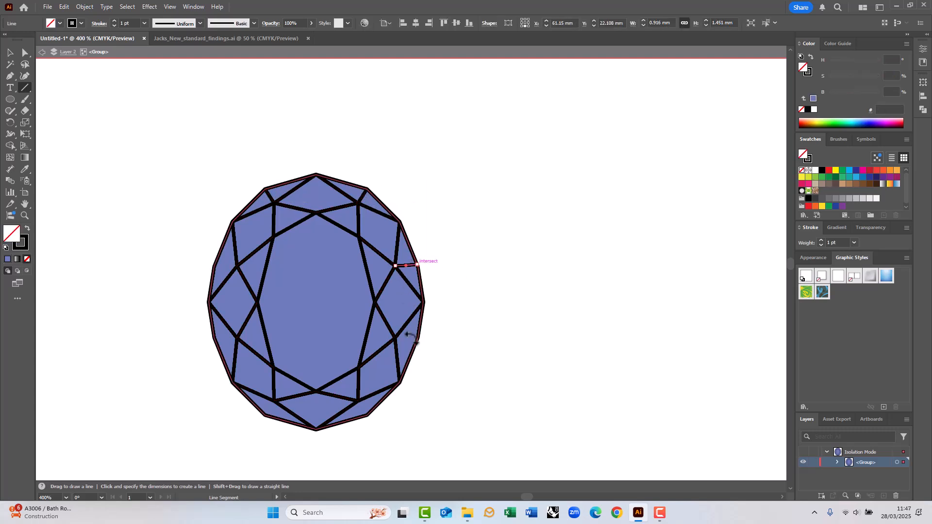
pyautogui.moveTo(396, 338); pyautogui.dragTo(418, 338)
pyautogui.moveTo(237, 266); pyautogui.dragTo(214, 266)
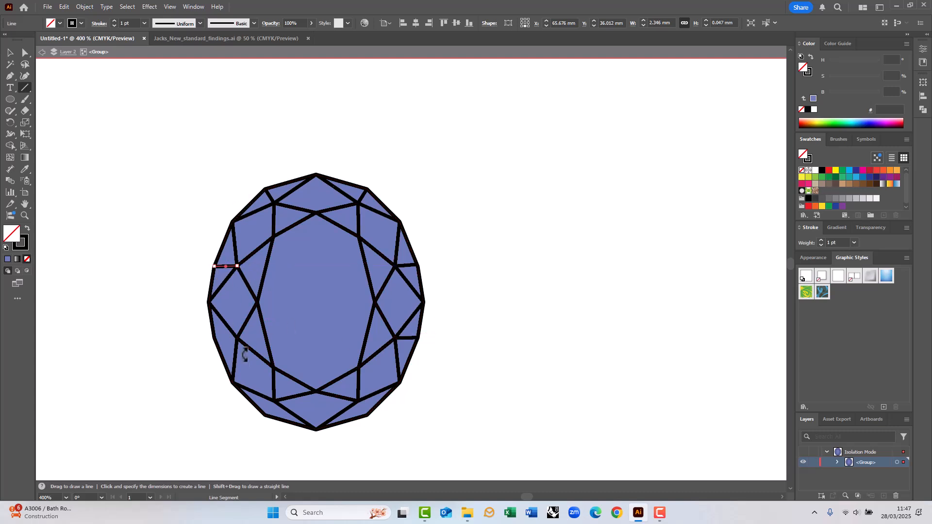
pyautogui.moveTo(238, 338); pyautogui.dragTo(214, 337)
pyautogui.moveTo(275, 401); pyautogui.dragTo(265, 415)
pyautogui.moveTo(358, 401); pyautogui.dragTo(368, 416)
pyautogui.press('v')
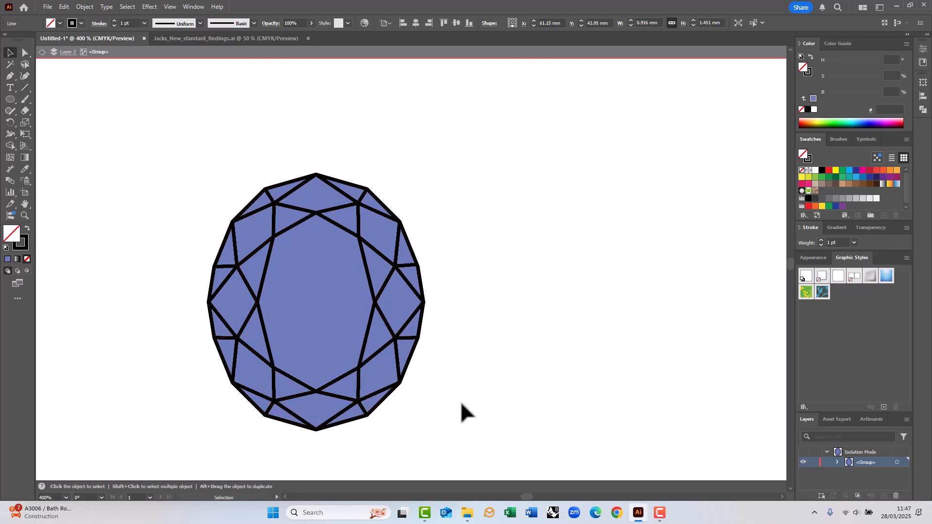
# Leave isolation mode and group all parts of the oval gem.
pyautogui.press('Escape')
pyautogui.scroll(-3, 316, 283)
pyautogui.moveTo(447, 360); pyautogui.dragTo(389, 291)
pyautogui.moveTo(210, 152); pyautogui.dragTo(313, 316)
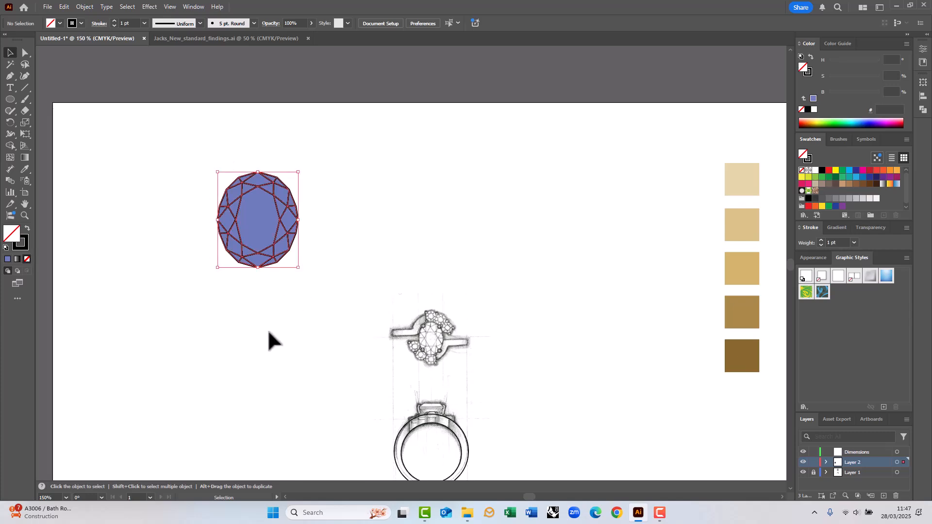
pyautogui.hotkey('ctrl', 'g')
pyautogui.click(267, 330)
# Move the oval gem onto the centre stone in the sketch's top view and scale it to about 6.72 by 8.83 mm.
pyautogui.moveTo(257, 219); pyautogui.dragTo(349, 288)
pyautogui.scroll(2, 431, 345)
pyautogui.moveTo(256, 246)
pyautogui.mouseDown()
pyautogui.moveTo(353, 319)
pyautogui.moveTo(391, 307)
pyautogui.mouseUp()
pyautogui.moveTo(320, 199)
pyautogui.mouseDown()
pyautogui.moveTo(440, 329)
pyautogui.moveTo(354, 276)
pyautogui.moveTo(317, 210)
pyautogui.mouseUp()
pyautogui.scroll(4, 472, 381)
pyautogui.moveTo(330, 330); pyautogui.dragTo(331, 339)
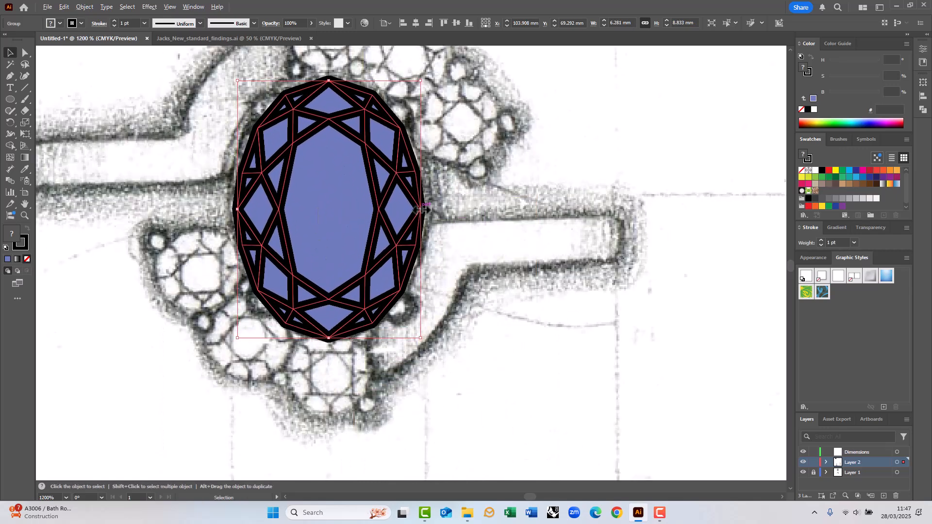
pyautogui.moveTo(421, 214); pyautogui.dragTo(428, 216)
# Unlink the oval gem's proportions, set its size to 7 mm wide by 9 mm high, and reduce its stroke weight.
pyautogui.click(923, 83)
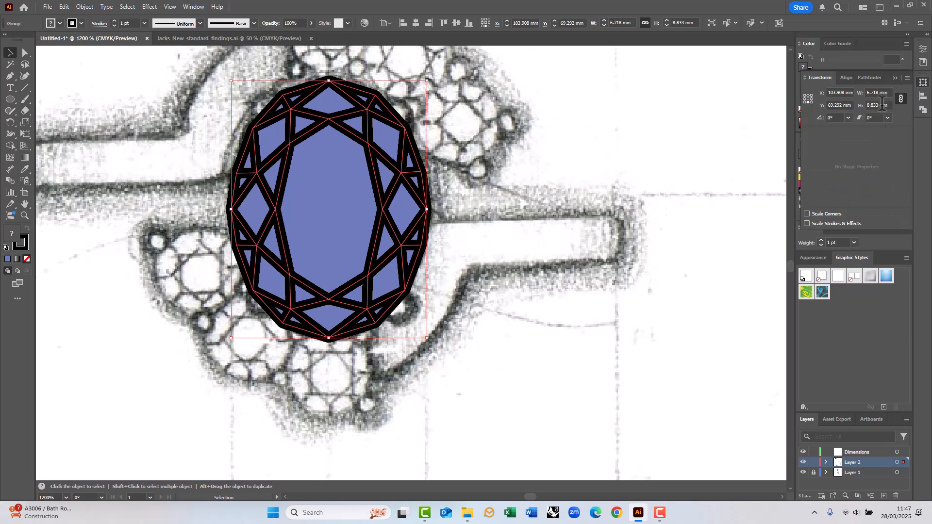
pyautogui.click(902, 99)
pyautogui.click(877, 106)
pyautogui.write('9')
pyautogui.click(878, 92)
pyautogui.write('7')
pyautogui.press('Tab')
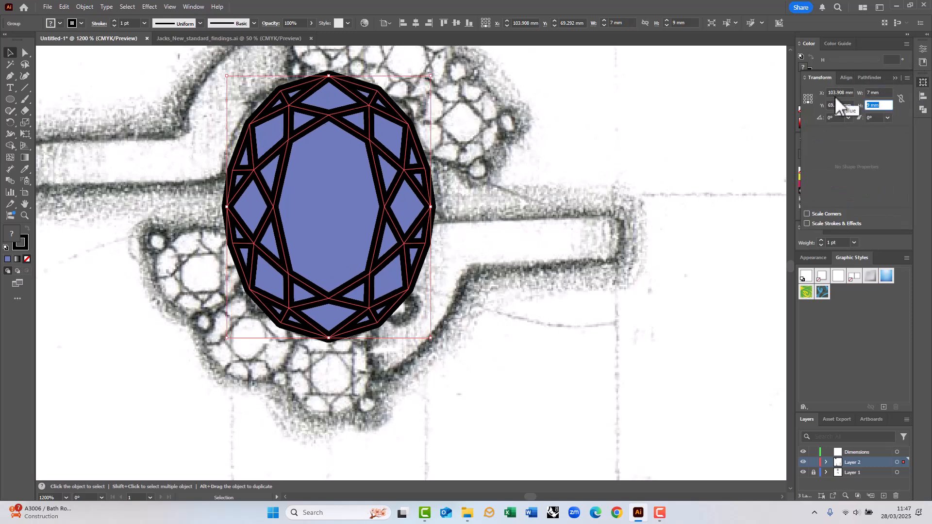
pyautogui.click(855, 243)
pyautogui.click(867, 264)
pyautogui.click(500, 162)
# Copy the purple side-view gem from Jacks_New_standard_findings.ai into the ring drawing and place it clear of the sketch.
pyautogui.scroll(-3, 409, 213)
pyautogui.moveTo(354, 301)
pyautogui.mouseDown()
pyautogui.moveTo(345, 273)
pyautogui.moveTo(346, 281)
pyautogui.mouseUp()
pyautogui.click(166, 39)
pyautogui.moveTo(362, 151); pyautogui.dragTo(377, 218)
pyautogui.hotkey('ctrl', 'c')
pyautogui.click(125, 38)
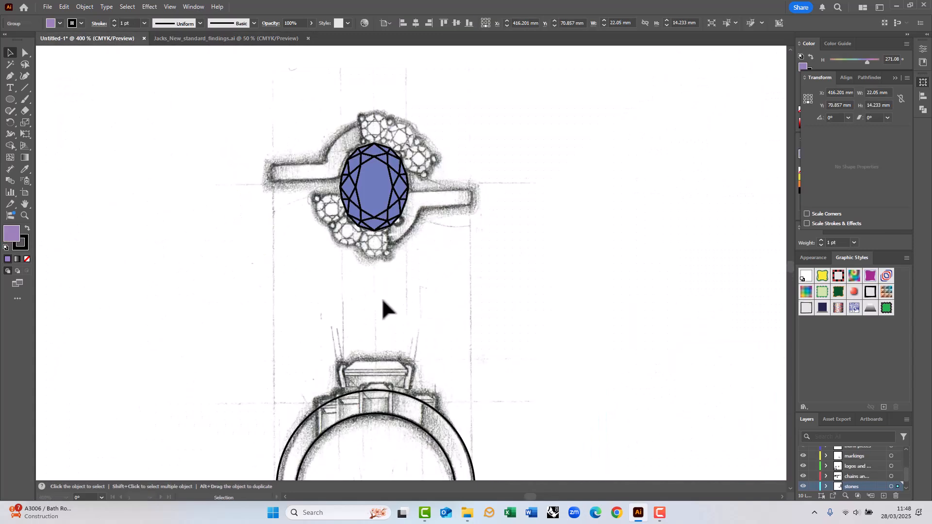
pyautogui.hotkey('ctrl', 'v')
pyautogui.scroll(-4, 342, 262)
pyautogui.moveTo(344, 261); pyautogui.dragTo(412, 130)
pyautogui.click(403, 174)
pyautogui.scroll(5, 369, 253)
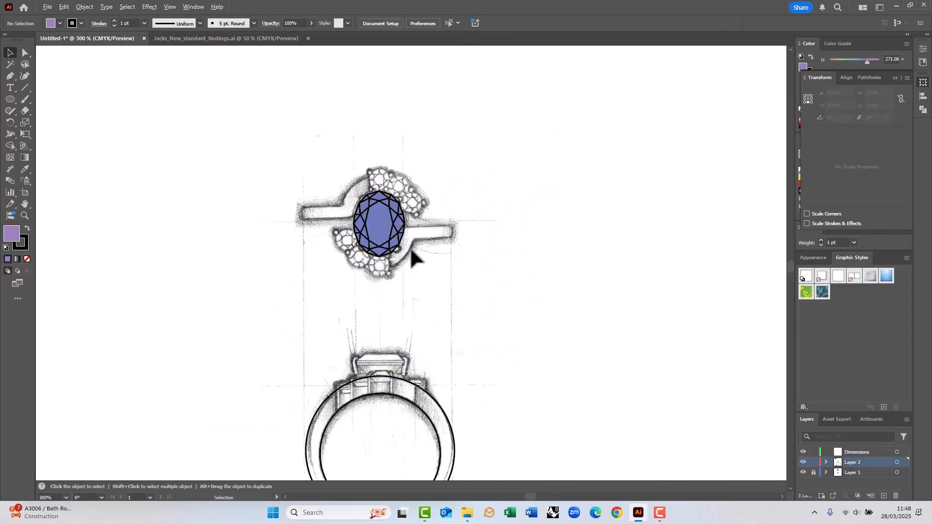
# Link the proportions of the large round purple gem above the sketch and set its size to 1.5 mm.
pyautogui.scroll(-5, 343, 220)
pyautogui.moveTo(304, 175); pyautogui.dragTo(336, 353)
pyautogui.moveTo(320, 71); pyautogui.dragTo(348, 301)
pyautogui.scroll(3, 399, 336)
pyautogui.moveTo(316, 384); pyautogui.dragTo(348, 199)
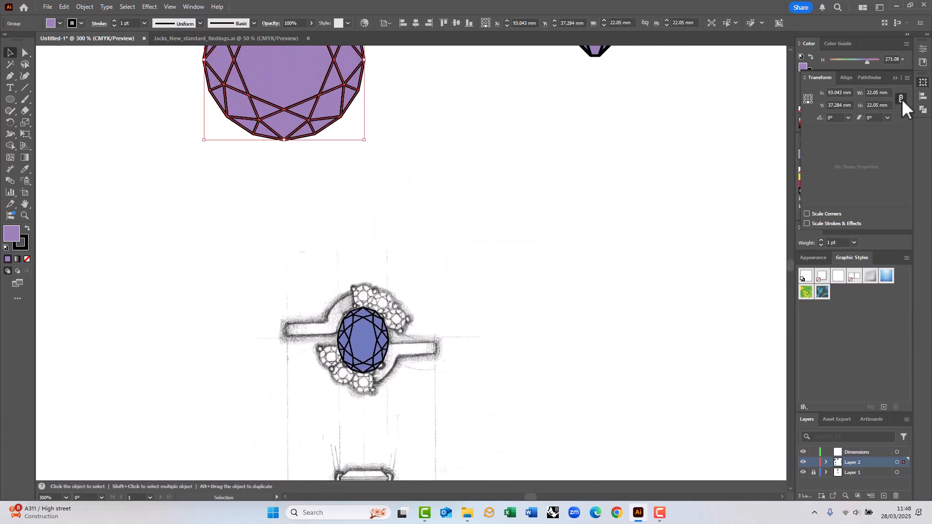
pyautogui.write('1.5')
pyautogui.press('Return')
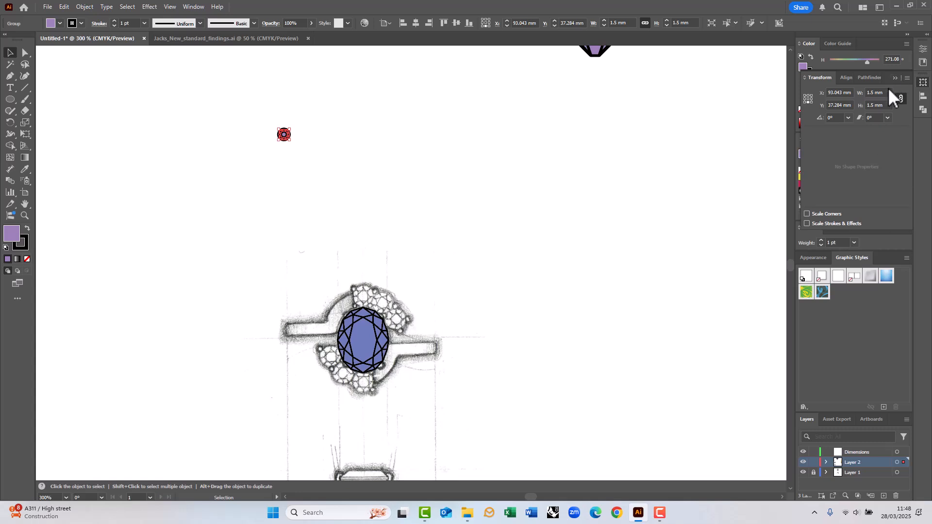
# Select all unlocked artwork and set its stroke weight to 0.5 pt.
pyautogui.click(854, 243)
pyautogui.click(635, 255)
pyautogui.hotkey('ctrl', 'a')
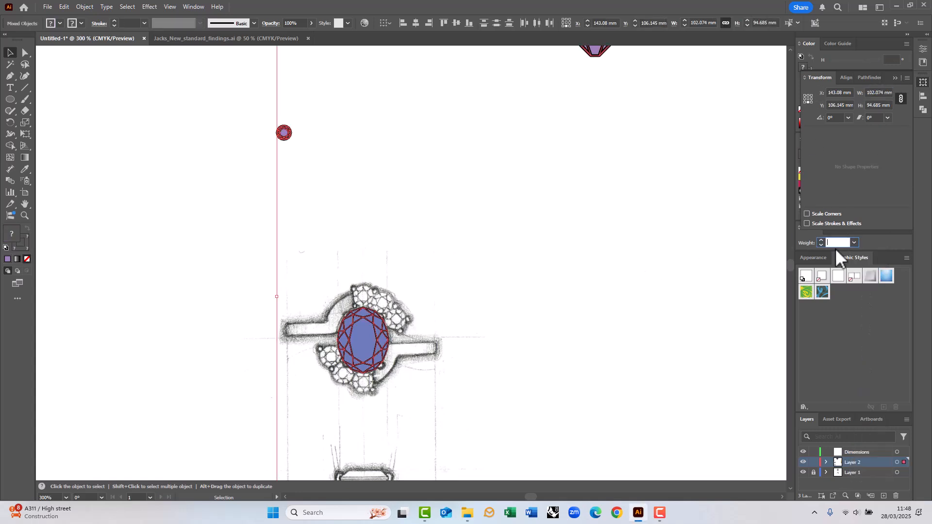
pyautogui.click(510, 252)
# Move the small round gem onto the outermost lower-left accent stone in the sketch's top view and set its size to 2.7 mm.
pyautogui.moveTo(291, 252); pyautogui.dragTo(343, 374)
pyautogui.scroll(2, 340, 375)
pyautogui.scroll(-3, 329, 325)
pyautogui.scroll(2, 318, 282)
pyautogui.scroll(3, 327, 398)
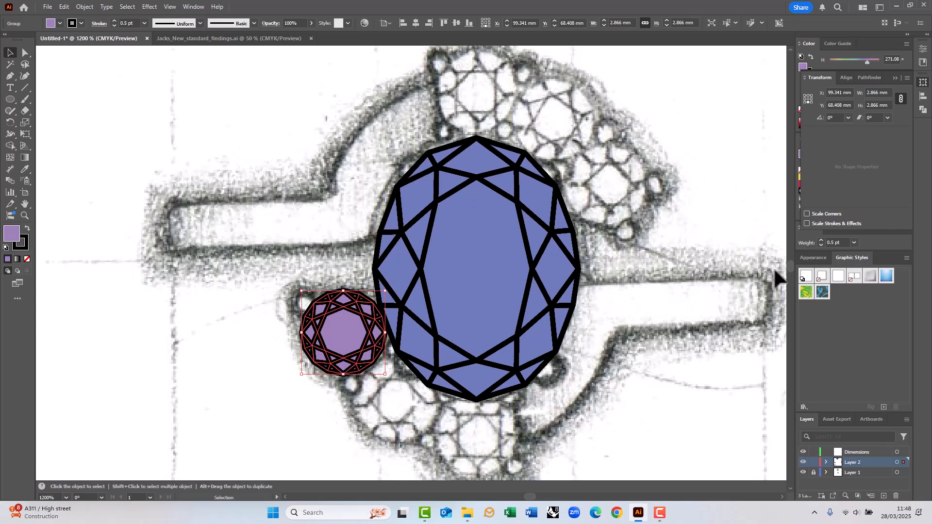
pyautogui.write('2.7')
pyautogui.press('Return')
pyautogui.click(278, 281)
pyautogui.scroll(-3, 278, 281)
pyautogui.scroll(2, 277, 342)
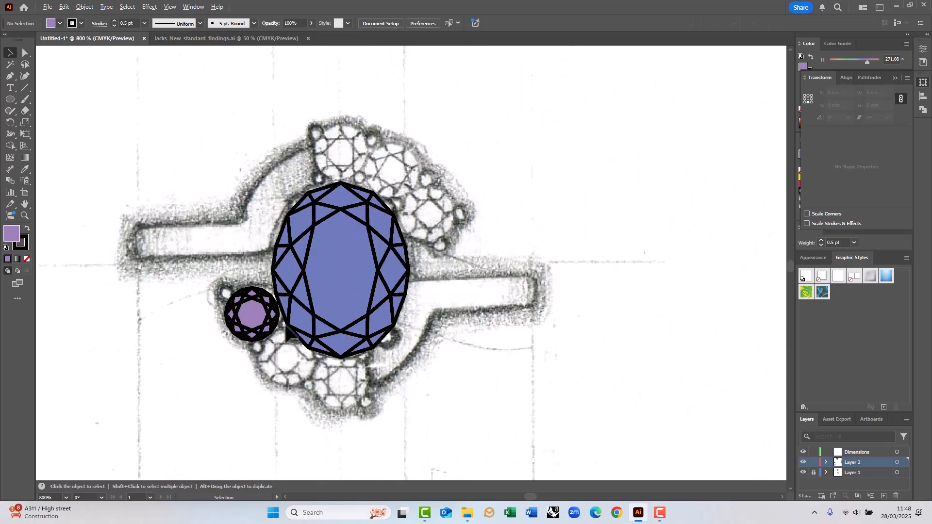
# Add a new layer above Layer 2, delete the Dimensions layer, and lock Layer 2.
pyautogui.moveTo(143, 267); pyautogui.dragTo(216, 294)
pyautogui.click(10, 99)
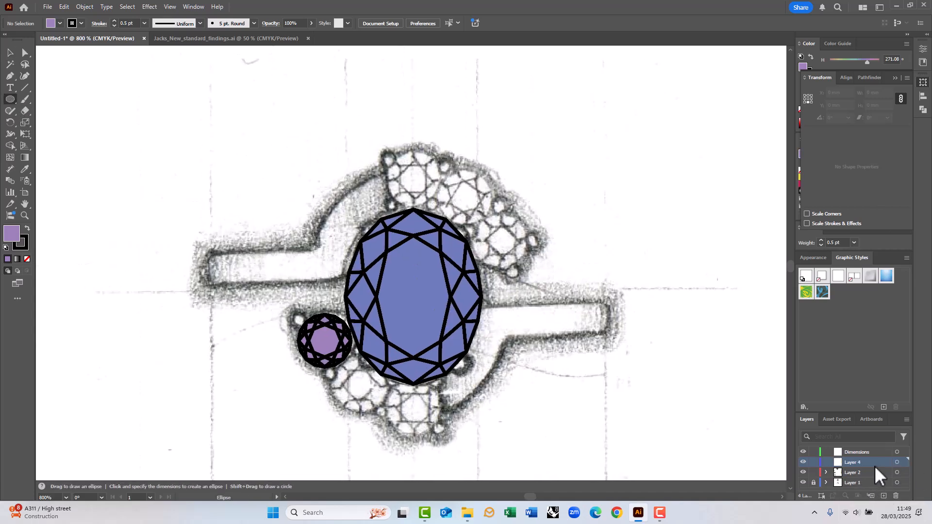
pyautogui.moveTo(872, 479); pyautogui.dragTo(872, 479)
pyautogui.click(844, 461)
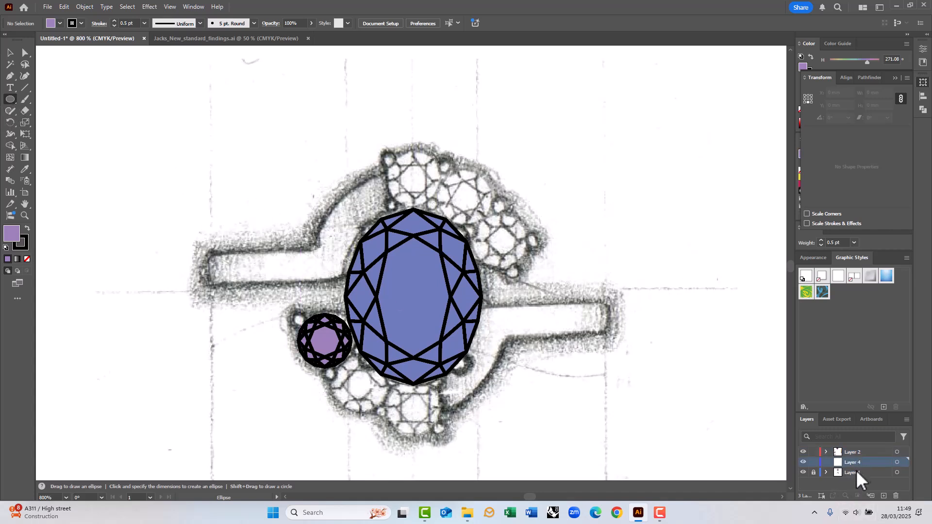
pyautogui.moveTo(851, 451); pyautogui.dragTo(849, 450)
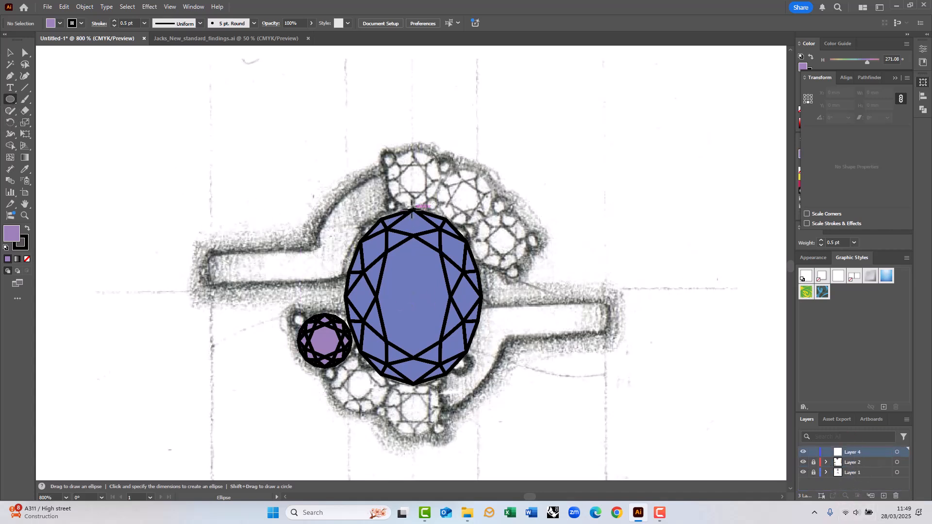
# Draw a circle about 8.9 mm in diameter, matching the oval gem's height, with no fill and a magenta stroke.
pyautogui.moveTo(416, 210); pyautogui.dragTo(415, 384)
pyautogui.press('b')
pyautogui.click(27, 258)
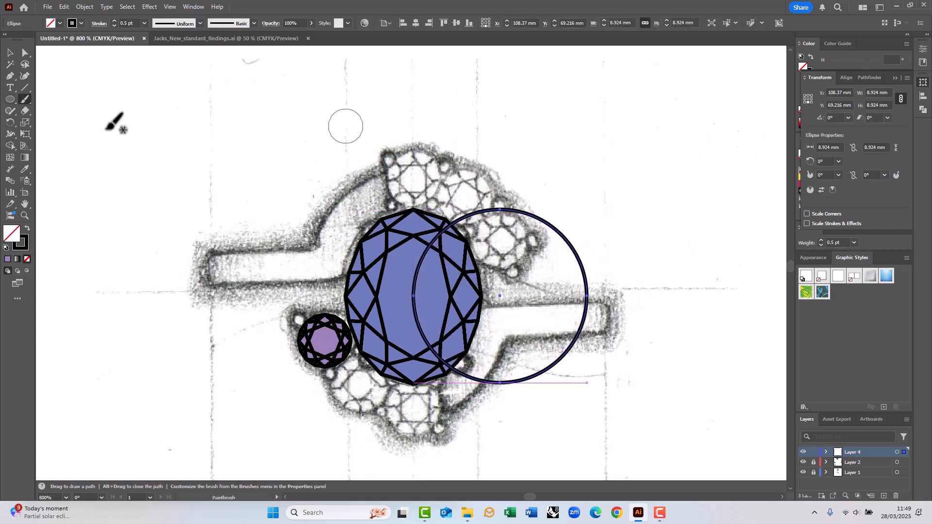
pyautogui.doubleClick(25, 246)
pyautogui.click(599, 239)
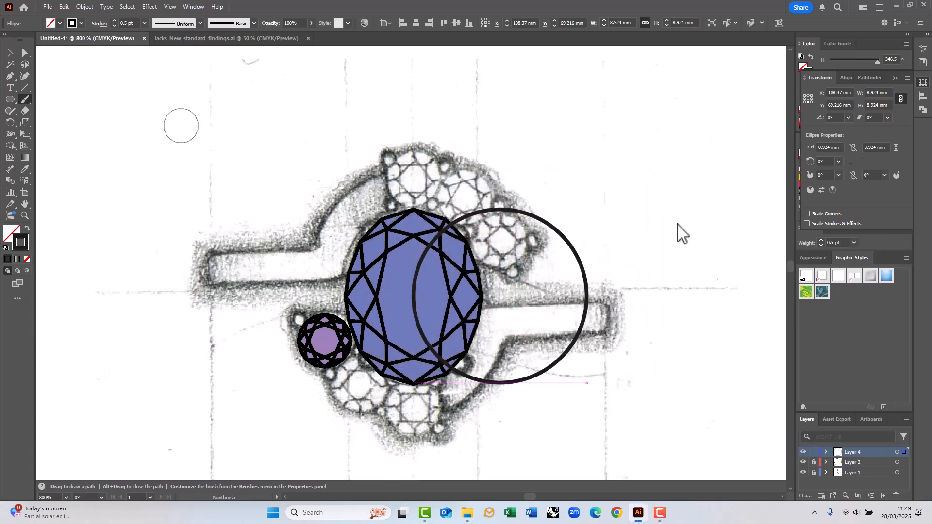
pyautogui.click(895, 77)
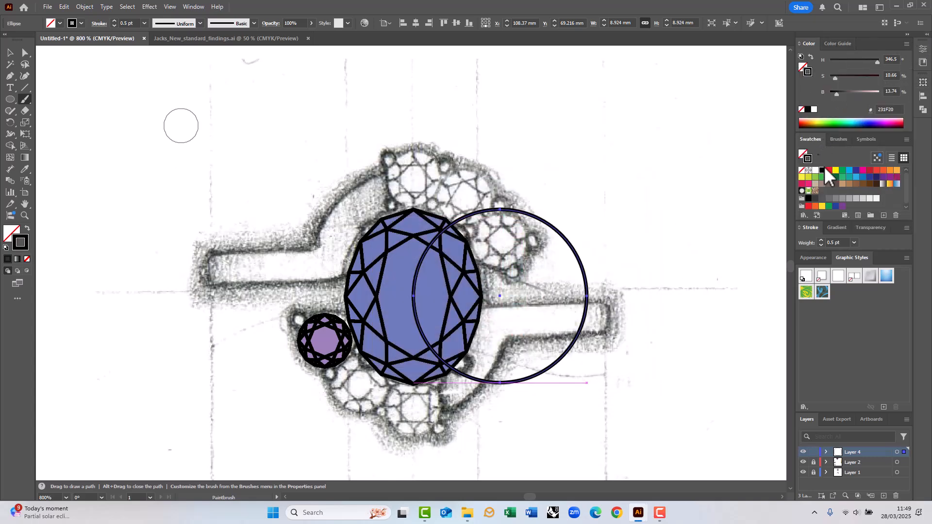
pyautogui.click(863, 170)
pyautogui.press('v')
pyautogui.hotkey('ctrl', 'shift', 'a')
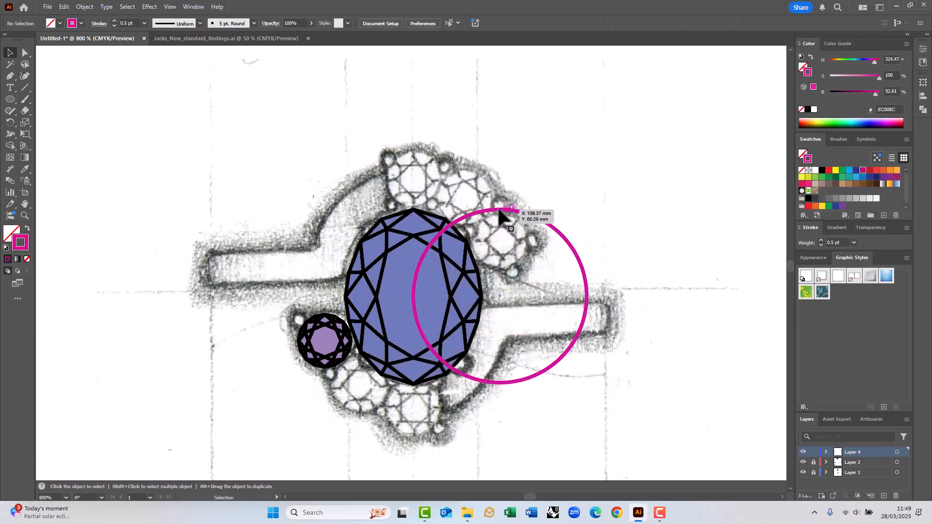
# Centre the magenta circle on the oval gem and narrow it to 7 mm wide to follow the gem's outline.
pyautogui.moveTo(501, 212); pyautogui.dragTo(415, 212)
pyautogui.moveTo(327, 296); pyautogui.dragTo(347, 298)
pyautogui.click(273, 199)
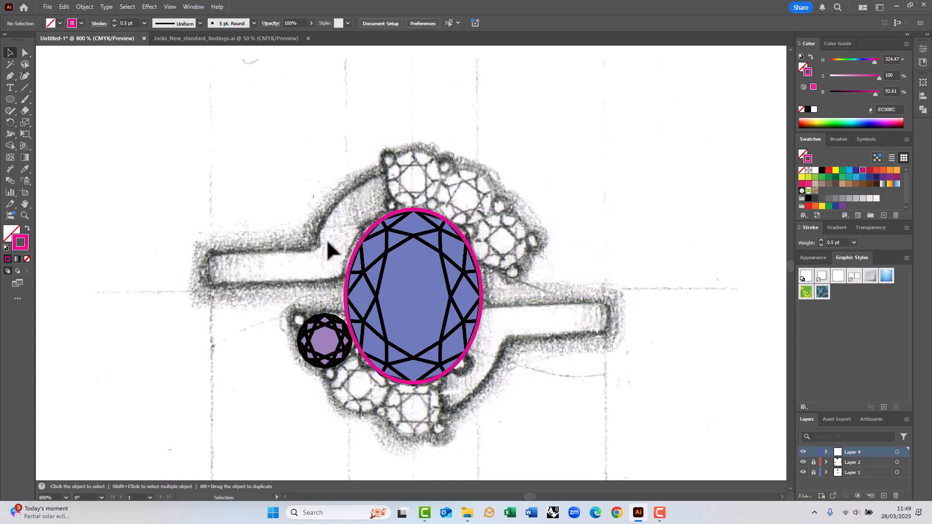
# Offset the magenta ellipse around the oval gem outward by 2 mm.
pyautogui.click(357, 252)
pyautogui.click(84, 7)
pyautogui.moveTo(119, 288)
pyautogui.click(255, 309)
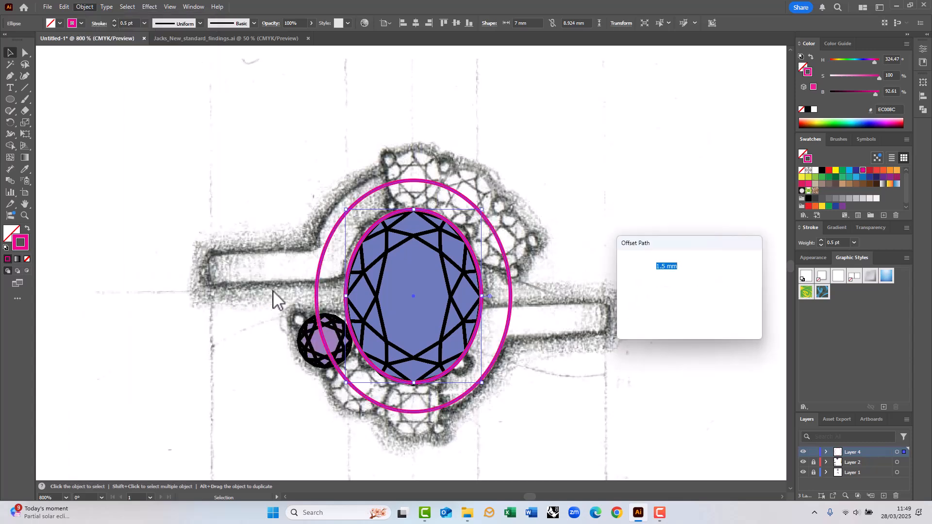
pyautogui.click(687, 266)
pyautogui.scroll(9, 686, 266)
pyautogui.scroll(-9, 687, 265)
pyautogui.scroll(2, 687, 266)
pyautogui.scroll(-1, 686, 266)
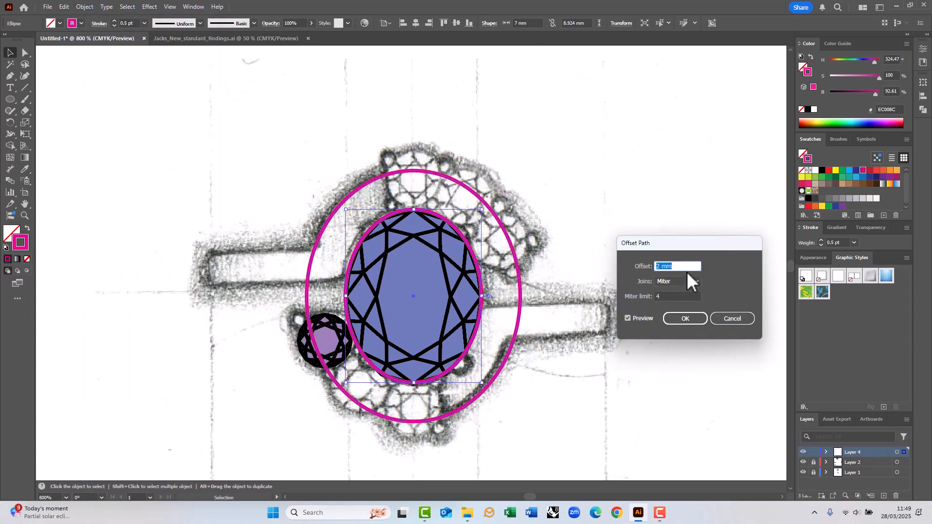
pyautogui.click(685, 318)
pyautogui.click(258, 249)
pyautogui.press('super')
pyautogui.press('super')
pyautogui.scroll(1, 349, 240)
pyautogui.click(350, 242)
pyautogui.moveTo(342, 176)
pyautogui.mouseDown()
pyautogui.moveTo(335, 166)
pyautogui.moveTo(343, 177)
pyautogui.mouseUp()
pyautogui.click(82, 7)
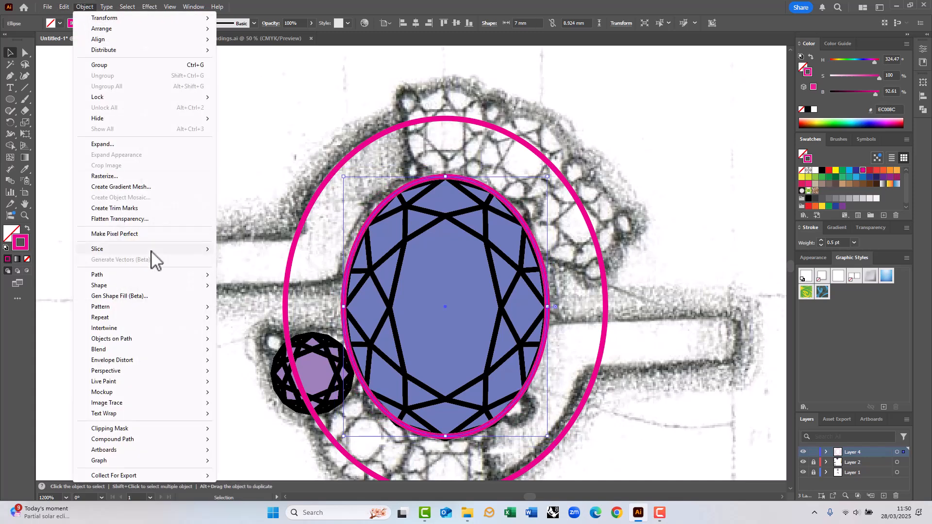
pyautogui.moveTo(132, 276)
pyautogui.click(248, 302)
pyautogui.hotkey('ctrl', 'z')
# Offset the inner magenta ellipse outward by 0.2 mm to leave a small clearance around the oval gem.
pyautogui.click(67, 9)
pyautogui.moveTo(85, 7)
pyautogui.moveTo(132, 274)
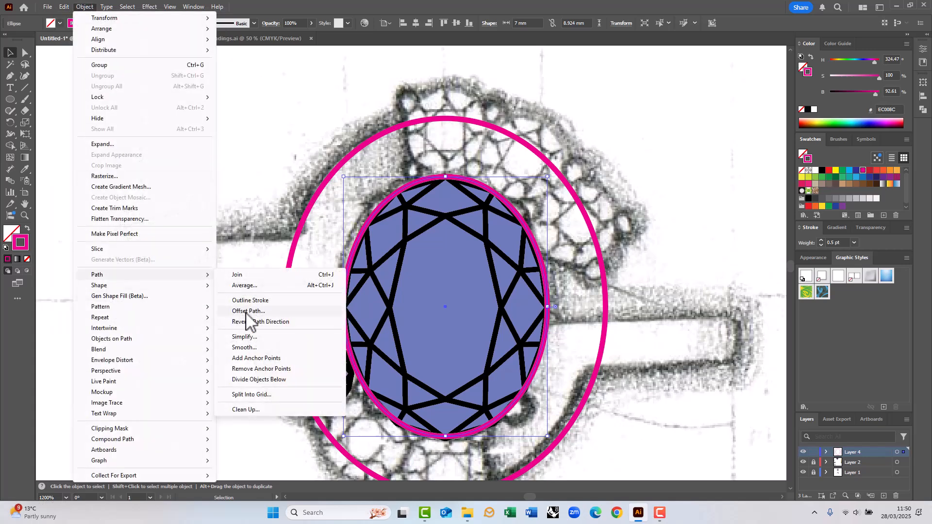
pyautogui.click(245, 312)
pyautogui.write('0.1')
pyautogui.press('Tab')
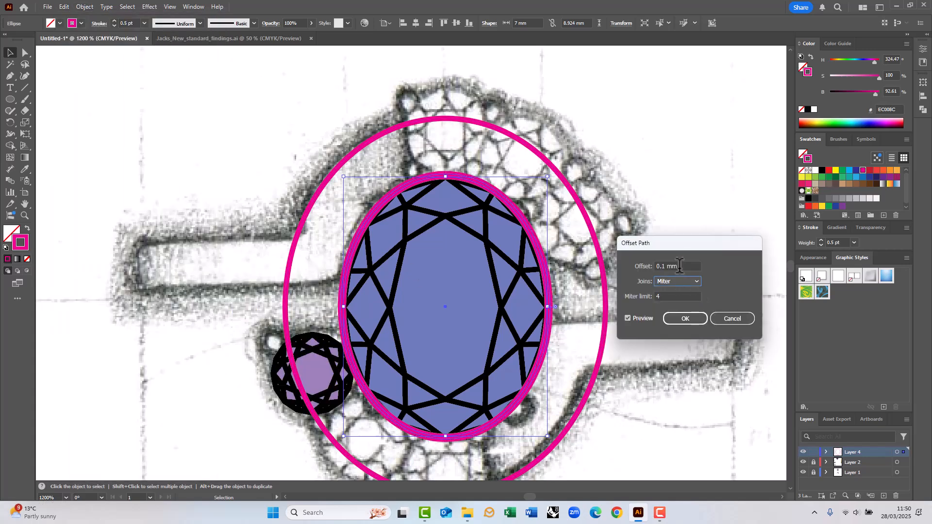
pyautogui.press('Tab')
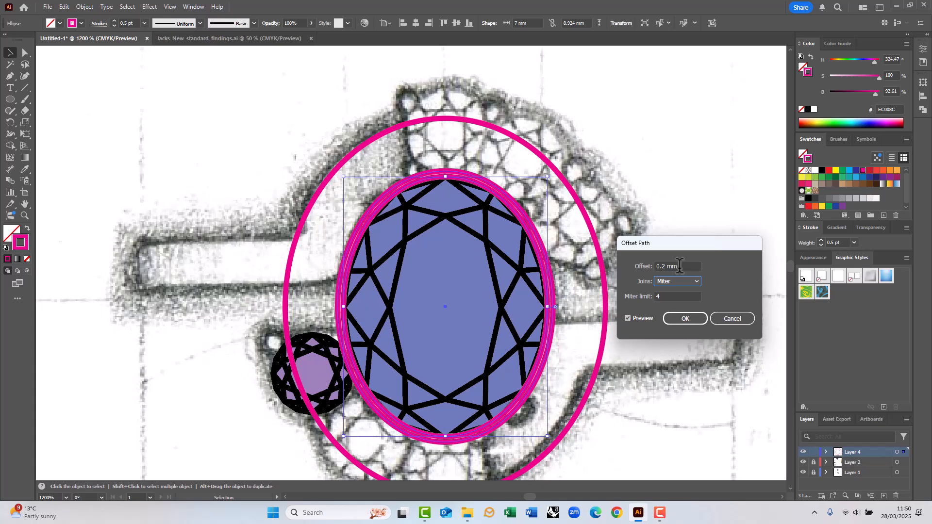
pyautogui.doubleClick(663, 266)
pyautogui.write('3')
pyautogui.press('Tab')
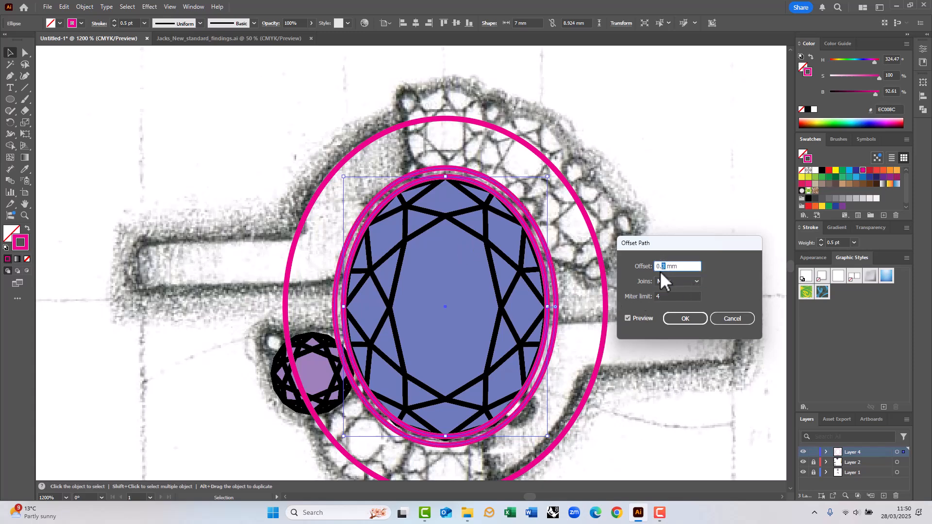
pyautogui.click(677, 321)
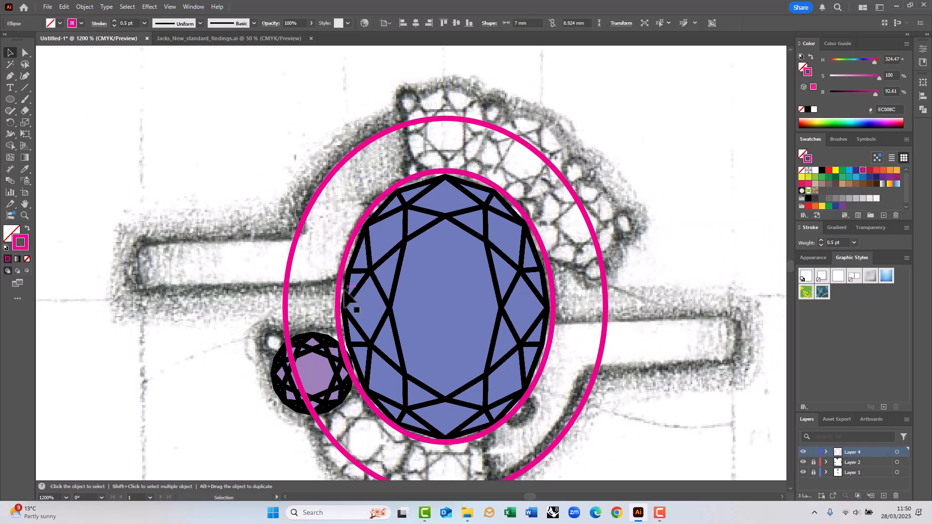
# Delete the original magenta ellipse that lies directly on the oval gem's edge, keeping its two offsets.
pyautogui.scroll(-3, 295, 209)
pyautogui.scroll(2, 301, 246)
pyautogui.hotkey('ctrl', 'z')
pyautogui.scroll(-2, 331, 243)
pyautogui.moveTo(320, 266); pyautogui.dragTo(329, 235)
pyautogui.scroll(2, 336, 209)
pyautogui.press('Delete')
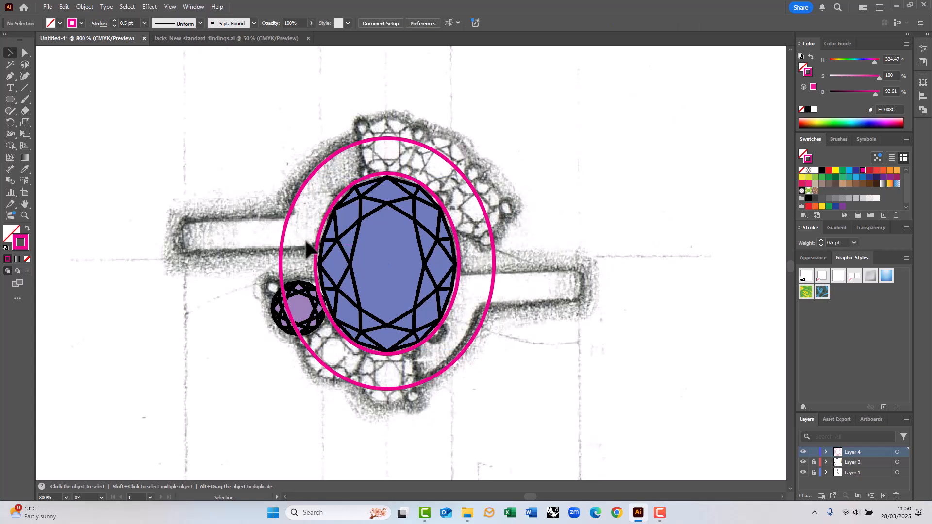
# Draw a rectangle about 7 mm wide over the left shank in the top view and set its height to 2 mm.
pyautogui.moveTo(16, 101); pyautogui.dragTo(43, 99)
pyautogui.moveTo(181, 220); pyautogui.dragTo(318, 254)
pyautogui.press('v')
pyautogui.click(923, 83)
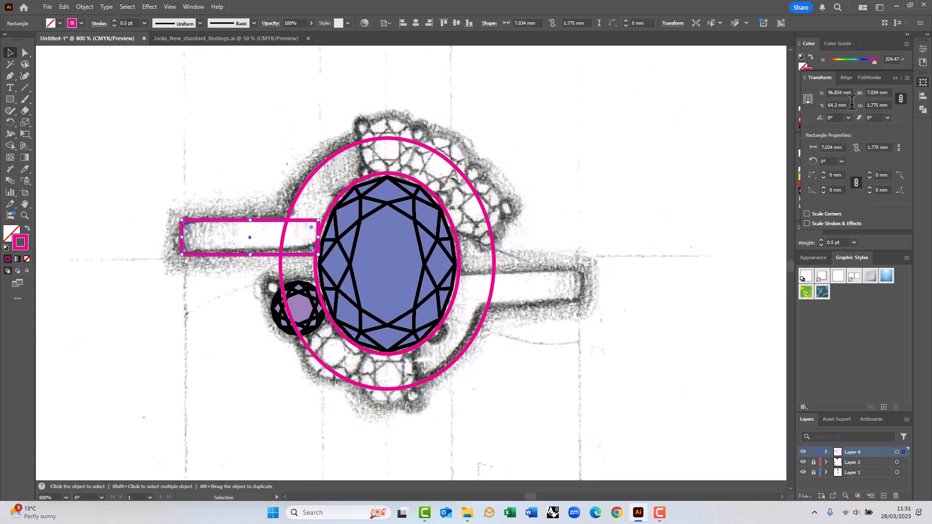
pyautogui.write('2')
pyautogui.press('Tab')
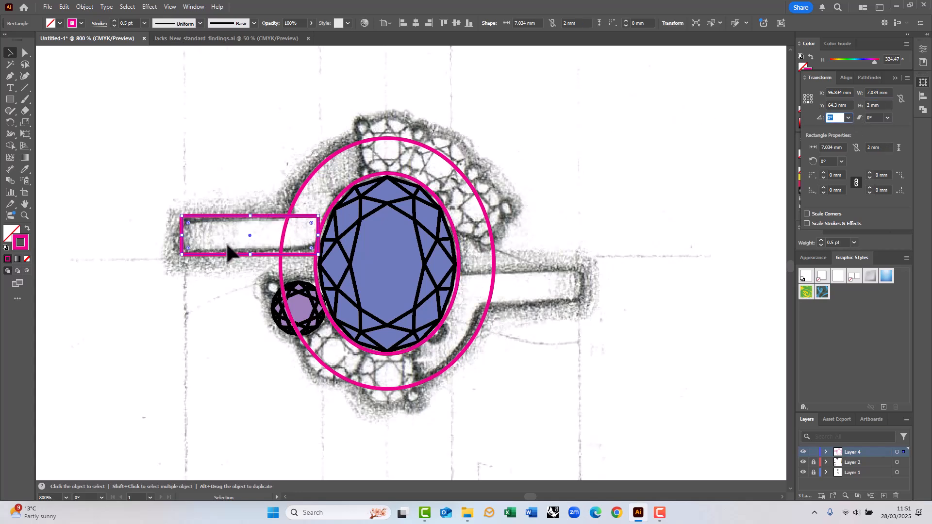
pyautogui.click(169, 274)
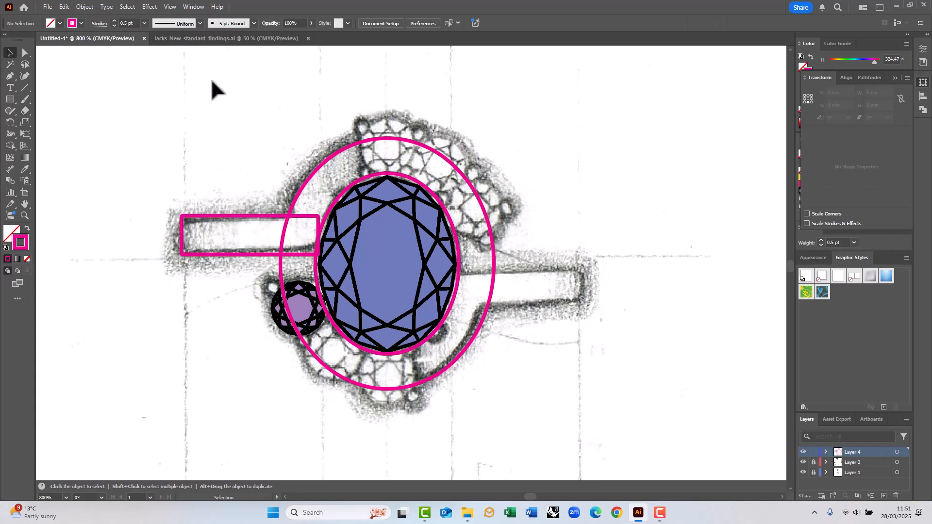
# Show the rulers and place a horizontal and a vertical guide through the centre of the oval gem.
pyautogui.hotkey('ctrl', 'r')
pyautogui.moveTo(189, 50); pyautogui.dragTo(458, 264)
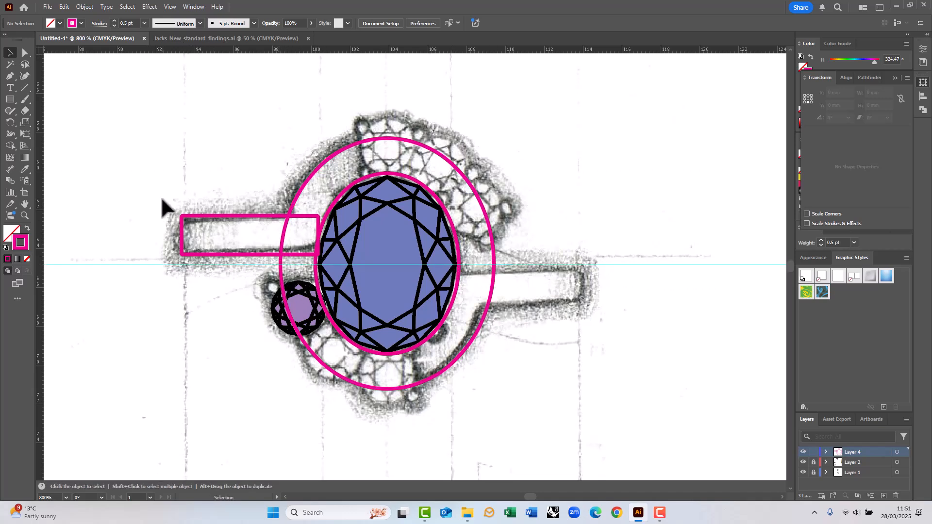
pyautogui.moveTo(284, 291); pyautogui.dragTo(390, 209)
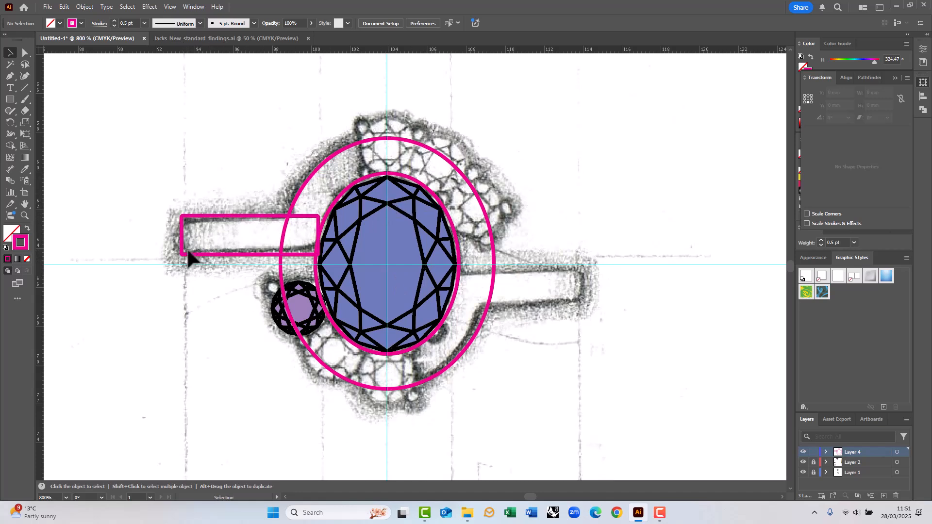
# Move the left shank rectangle slightly down towards the horizontal guide and pull its inner end back from the inner ellipse.
pyautogui.moveTo(225, 217); pyautogui.dragTo(225, 221)
pyautogui.moveTo(319, 238); pyautogui.dragTo(310, 237)
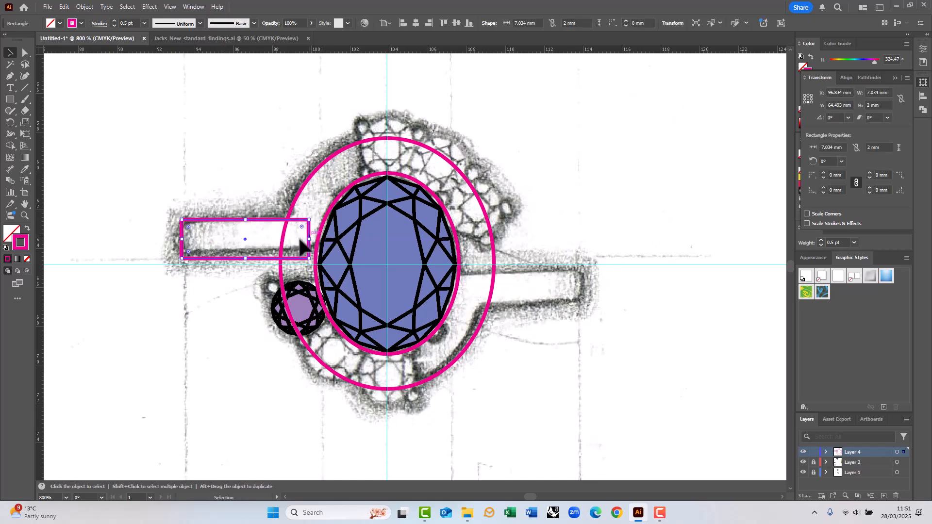
pyautogui.click(229, 218)
# Place vertical guides at the left and right outer edges of the ring band in the side view.
pyautogui.moveTo(224, 228); pyautogui.dragTo(246, 141)
pyautogui.scroll(-2, 245, 141)
pyautogui.moveTo(267, 413); pyautogui.dragTo(245, 322)
pyautogui.moveTo(38, 258); pyautogui.dragTo(217, 422)
pyautogui.moveTo(350, 415); pyautogui.dragTo(414, 416)
pyautogui.moveTo(158, 222); pyautogui.dragTo(168, 324)
# Shorten the left shank rectangle's outer end to the left band guide, making it about 6 mm wide.
pyautogui.scroll(3, 222, 203)
pyautogui.click(215, 207)
pyautogui.moveTo(215, 208); pyautogui.dragTo(234, 209)
pyautogui.scroll(-1, 256, 202)
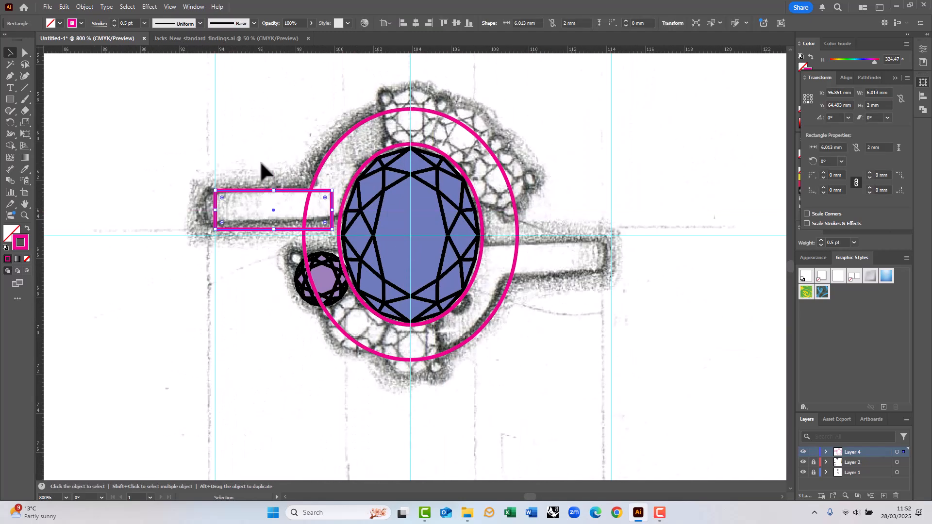
# Rotate a copy of the left shank rectangle 180° about the oval gem's centre to form the right shank.
pyautogui.press('r')
pyautogui.click(410, 236)
pyautogui.moveTo(257, 189); pyautogui.dragTo(549, 263)
pyautogui.press('v')
pyautogui.click(292, 161)
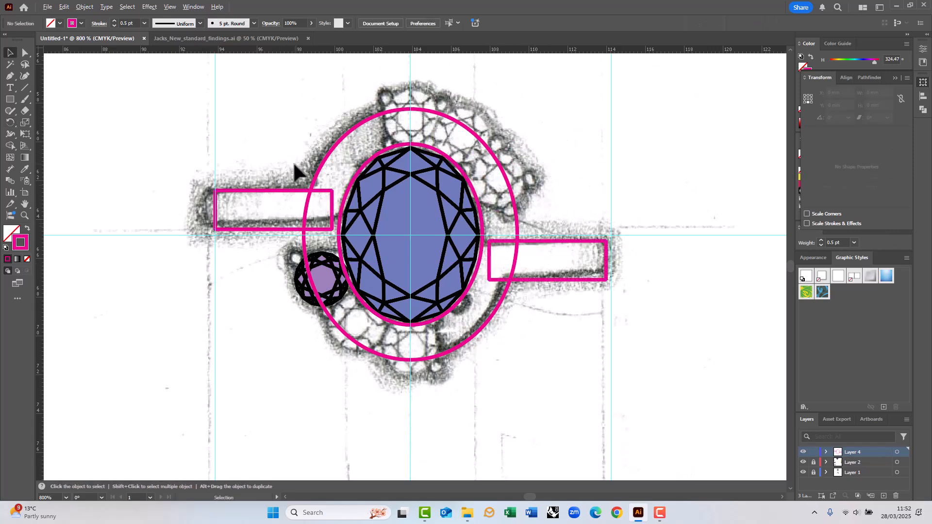
# Copy the left shank rectangle horizontally so that it overlaps the right side of both ellipses above the right shank.
pyautogui.scroll(2, 525, 207)
pyautogui.scroll(-2, 525, 207)
pyautogui.scroll(2, 457, 213)
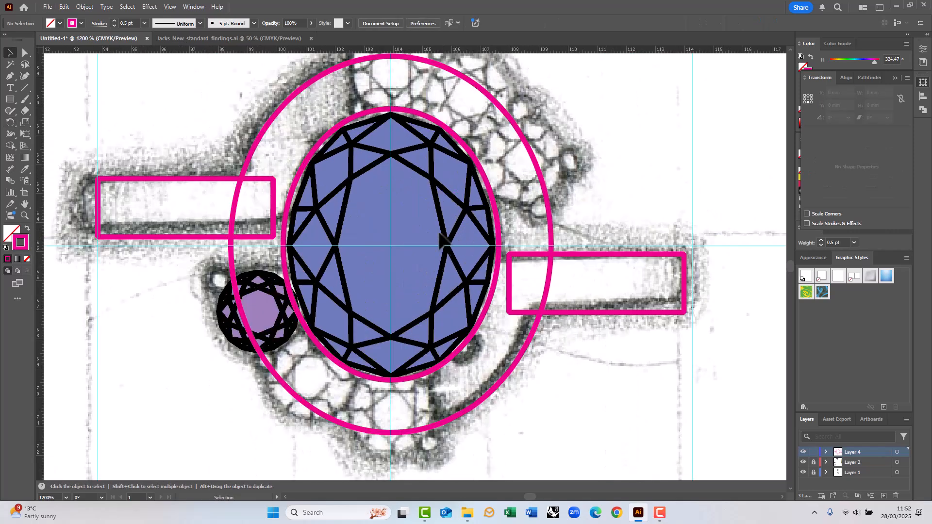
pyautogui.click(137, 180)
pyautogui.moveTo(269, 217); pyautogui.dragTo(617, 217)
pyautogui.click(603, 388)
# Stretch the copied upper-right rectangle down to the right shank's upper edge, making it about 2.6 mm tall.
pyautogui.moveTo(591, 256); pyautogui.dragTo(232, 276)
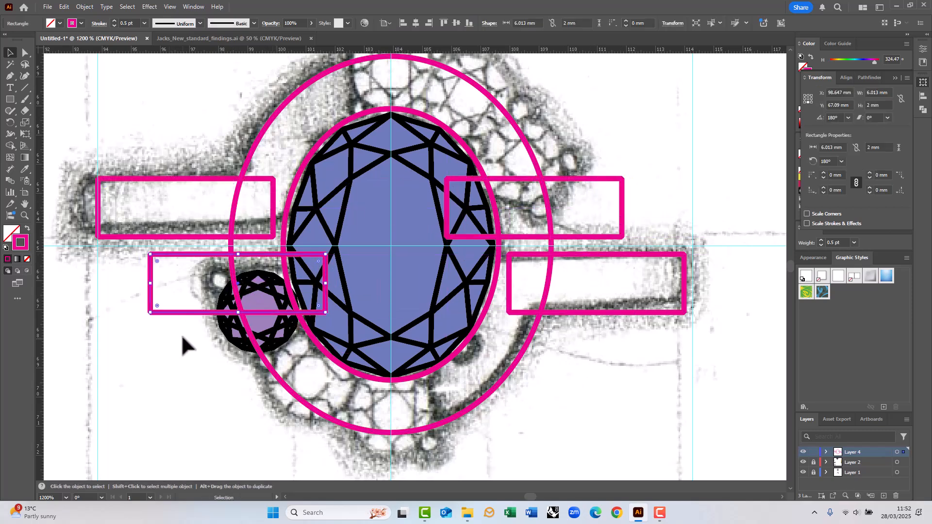
pyautogui.hotkey('ctrl', 'z')
pyautogui.click(557, 238)
pyautogui.moveTo(556, 242); pyautogui.dragTo(518, 262)
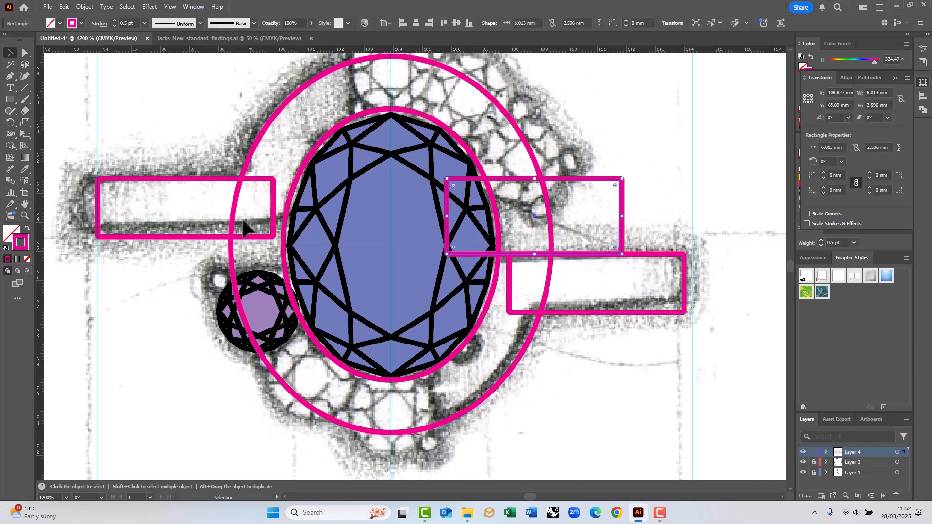
# Rotate a copy of the taller rectangle 180° about the oval gem's centre, placing it below the left shank.
pyautogui.press('r')
pyautogui.click(391, 246)
pyautogui.moveTo(553, 238); pyautogui.dragTo(267, 264)
pyautogui.press('v')
# Subtract the two taller rectangles from the outer ellipse with Minus Front.
pyautogui.click(158, 391)
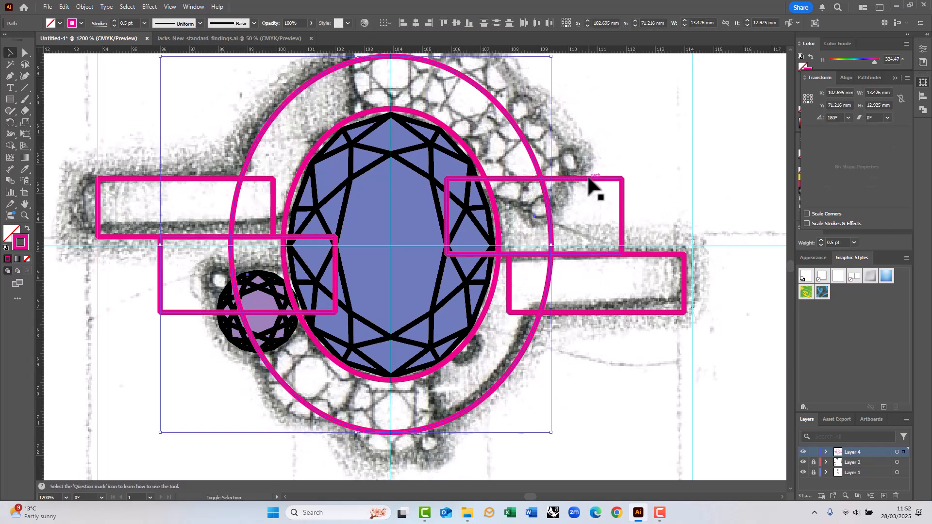
pyautogui.click(924, 111)
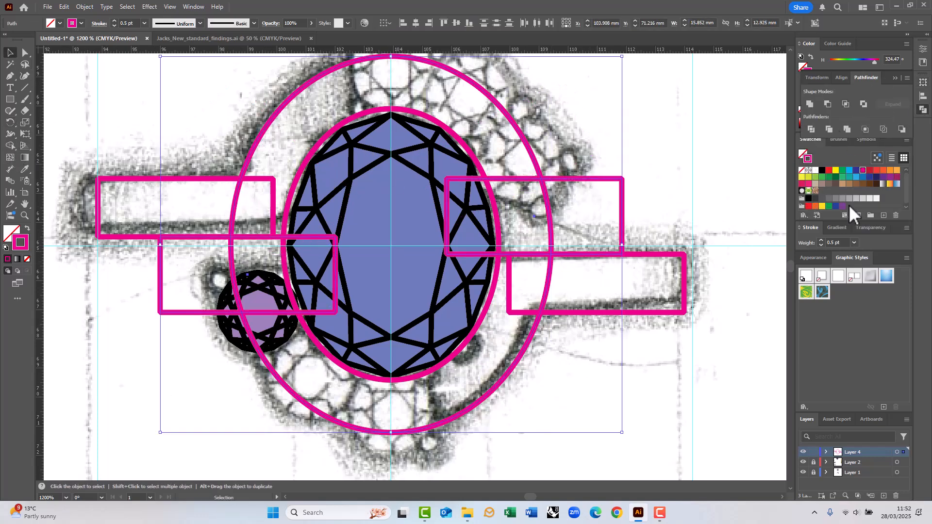
pyautogui.click(827, 104)
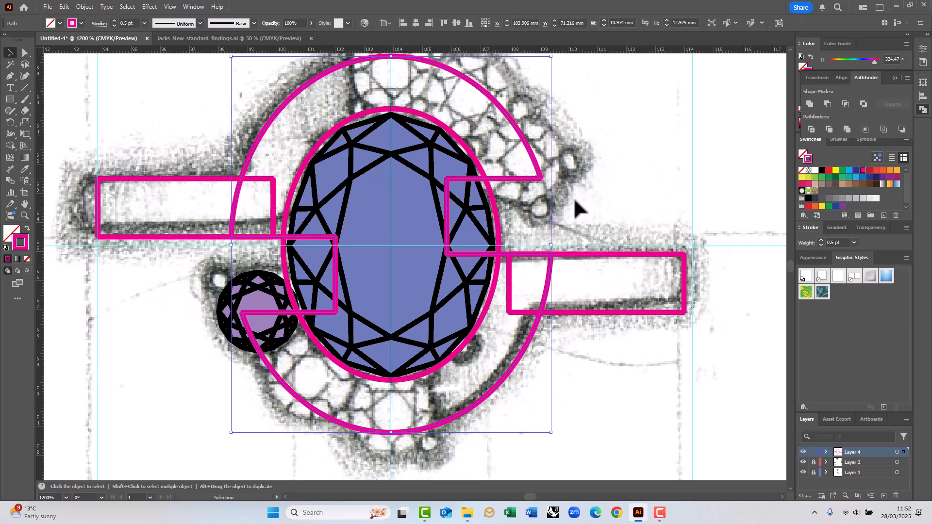
# Cut the inner ellipse out of the notched outer ellipse, leaving two curved halo bands around the oval gem.
pyautogui.keyDown('shift'); pyautogui.click(471, 153); pyautogui.keyUp('shift')
pyautogui.click(827, 104)
pyautogui.hotkey('ctrl', 'z')
pyautogui.click(902, 129)
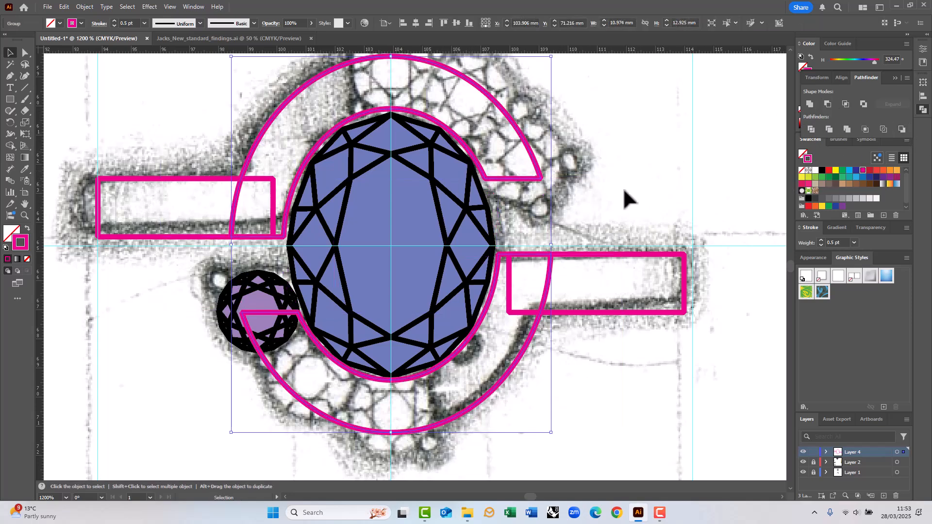
# Unite the left and right shank rectangles with the halo bands into continuous outlines.
pyautogui.click(647, 174)
pyautogui.moveTo(217, 197); pyautogui.dragTo(214, 207)
pyautogui.moveTo(572, 317); pyautogui.dragTo(529, 285)
pyautogui.keyDown('shift'); pyautogui.click(534, 325); pyautogui.keyUp('shift')
pyautogui.click(809, 105)
pyautogui.click(617, 185)
pyautogui.scroll(-1, 388, 247)
pyautogui.moveTo(388, 246); pyautogui.dragTo(419, 278)
pyautogui.scroll(1, 420, 277)
# Try to round all corners of the united halo and shank outlines.
pyautogui.click(229, 209)
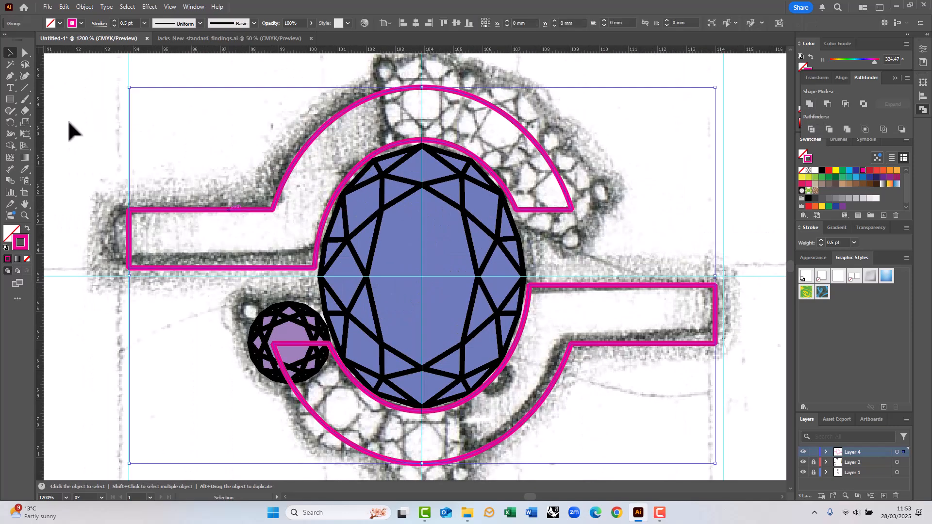
pyautogui.click(25, 53)
pyautogui.moveTo(136, 217); pyautogui.dragTo(148, 226)
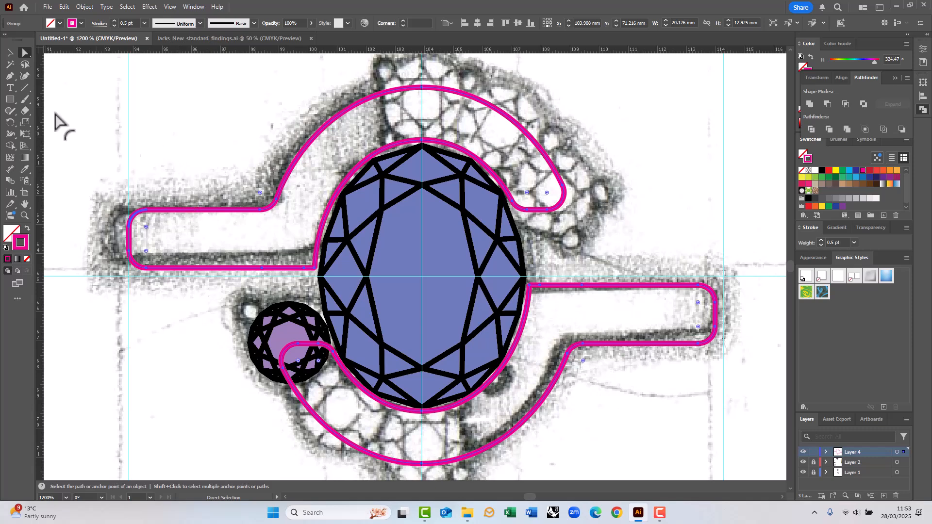
pyautogui.hotkey('ctrl', 'z')
# Delete the redundant anchor points where the shanks' inner edges meet the curve around the oval gem.
pyautogui.moveTo(10, 77); pyautogui.dragTo(121, 94)
pyautogui.moveTo(62, 82); pyautogui.dragTo(117, 82)
pyautogui.click(109, 101)
pyautogui.click(303, 268)
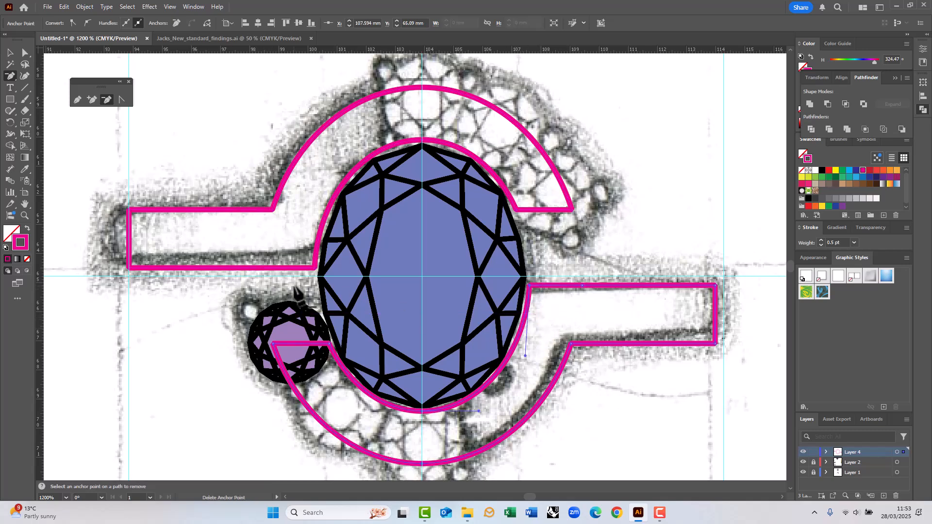
# Round all corners of the united halo and shank outlines to a radius of about 0.4 mm.
pyautogui.press('v')
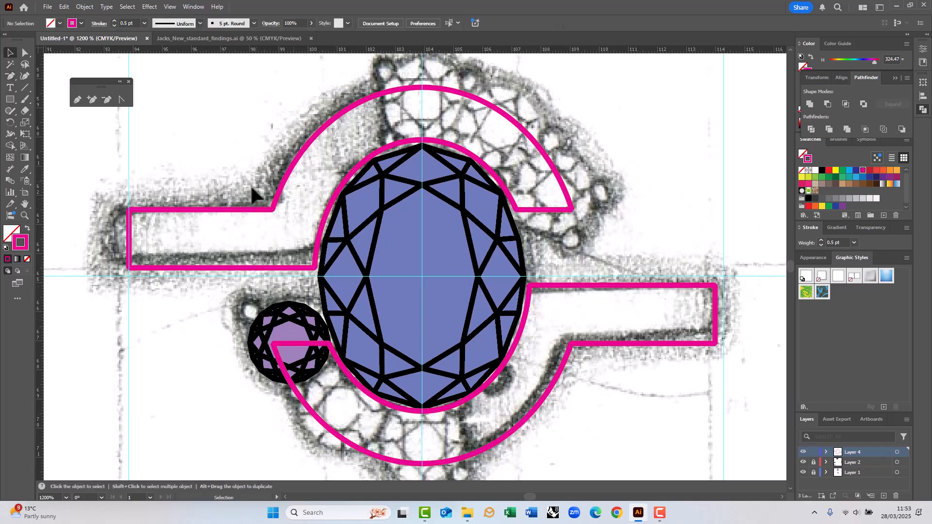
pyautogui.press('a')
pyautogui.moveTo(307, 262); pyautogui.dragTo(296, 249)
pyautogui.hotkey('ctrl', 'z')
pyautogui.moveTo(136, 217); pyautogui.dragTo(140, 222)
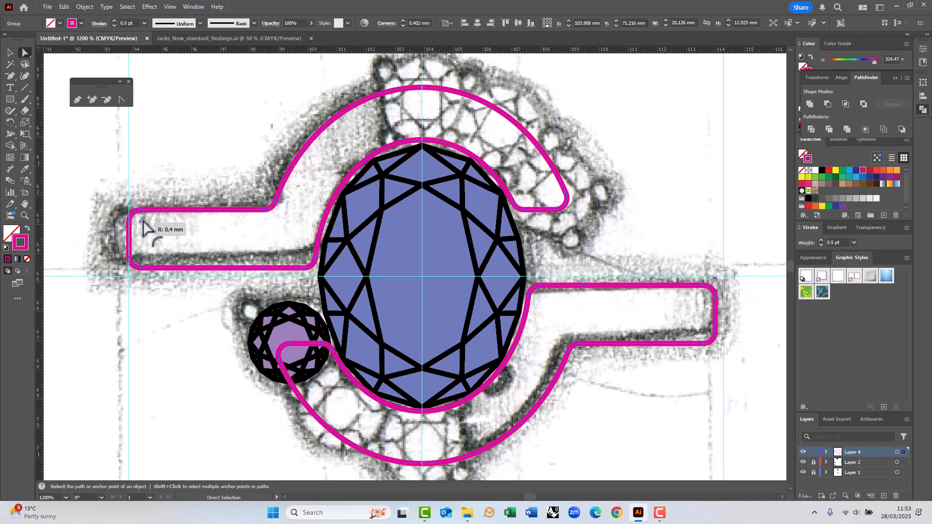
pyautogui.press('v')
pyautogui.click(209, 158)
pyautogui.scroll(-1, 367, 260)
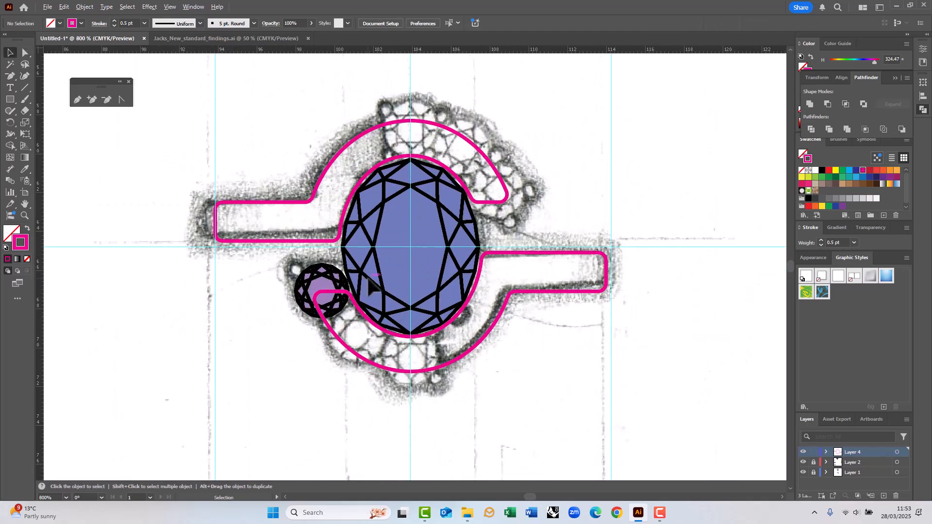
pyautogui.scroll(-3, 291, 327)
pyautogui.scroll(3, 306, 332)
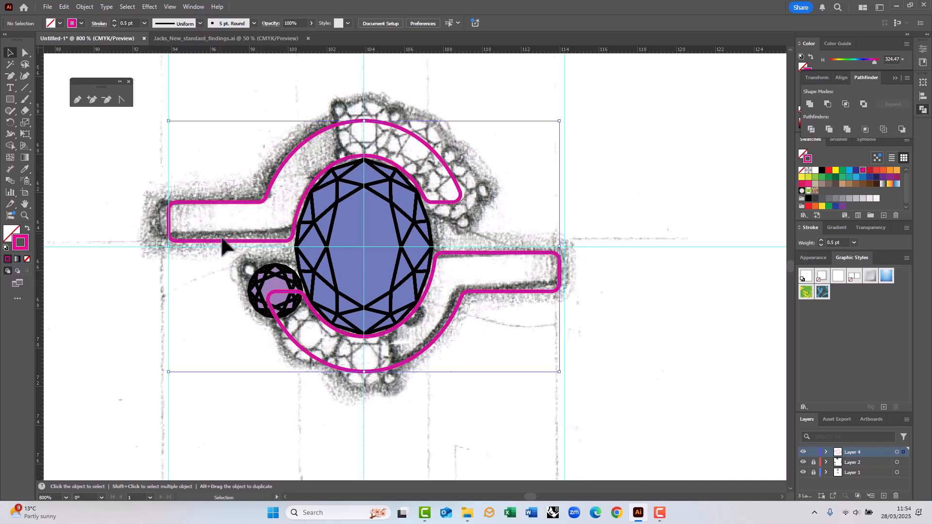
# Move Layer 4 with the outlines below Layer 2, lock it, and unlock Layer 2.
pyautogui.click(221, 241)
pyautogui.moveTo(863, 452); pyautogui.dragTo(859, 468)
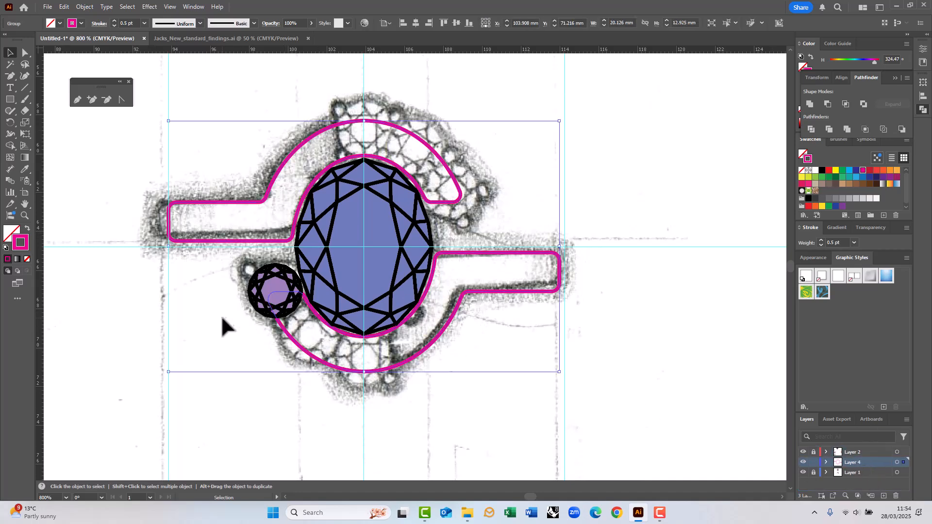
pyautogui.click(222, 326)
pyautogui.click(813, 452)
# Rotate a copy of the small round gem about the oval gem's centre along the lower-left halo band.
pyautogui.click(280, 297)
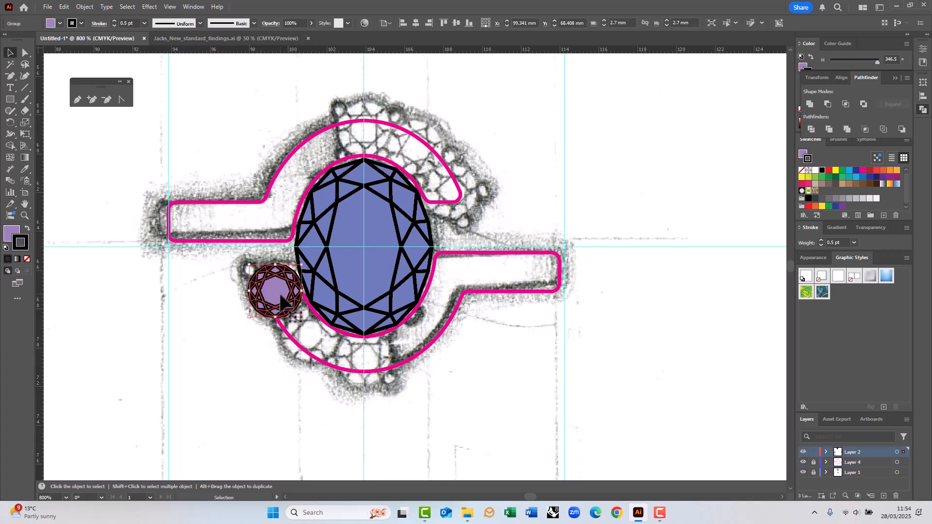
pyautogui.press('r')
pyautogui.click(364, 248)
pyautogui.moveTo(247, 319); pyautogui.dragTo(339, 389)
pyautogui.scroll(2, 357, 374)
pyautogui.press('v')
pyautogui.scroll(3, 383, 372)
pyautogui.hotkey('ctrl', 'z')
# Arrange the round gem copies side by side along the lower halo band, with the last centred on the vertical guide.
pyautogui.press('r')
pyautogui.scroll(-1, 339, 388)
pyautogui.click(346, 394)
pyautogui.moveTo(353, 185); pyautogui.dragTo(346, 175)
pyautogui.scroll(-1, 346, 175)
pyautogui.moveTo(346, 175); pyautogui.dragTo(492, 263)
pyautogui.press('v')
pyautogui.click(267, 199)
pyautogui.scroll(-1, 315, 286)
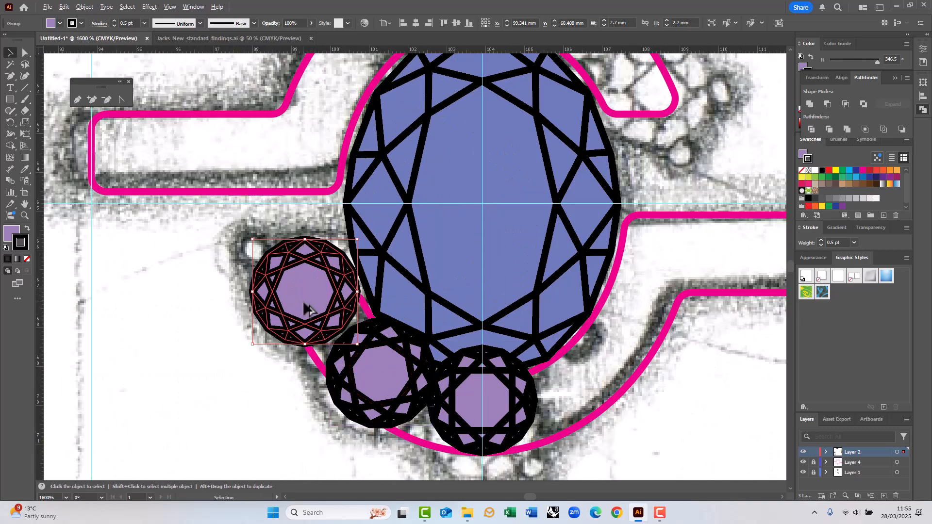
# Draw two straight guide lines from the oval gem's centre through the middle and left round gems.
pyautogui.click(25, 88)
pyautogui.moveTo(482, 208); pyautogui.dragTo(350, 418)
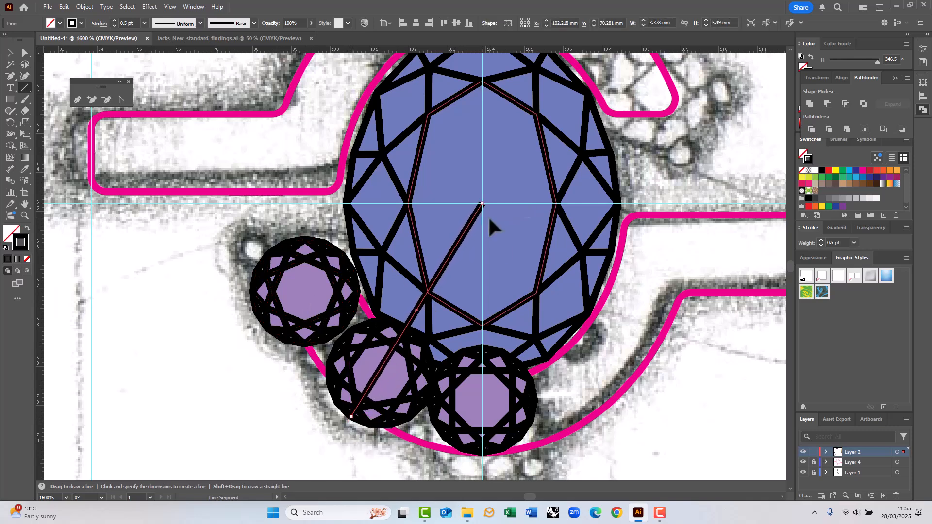
pyautogui.hotkey('ctrl', 'shift', 'a')
pyautogui.moveTo(482, 204); pyautogui.dragTo(256, 312)
pyautogui.press('v')
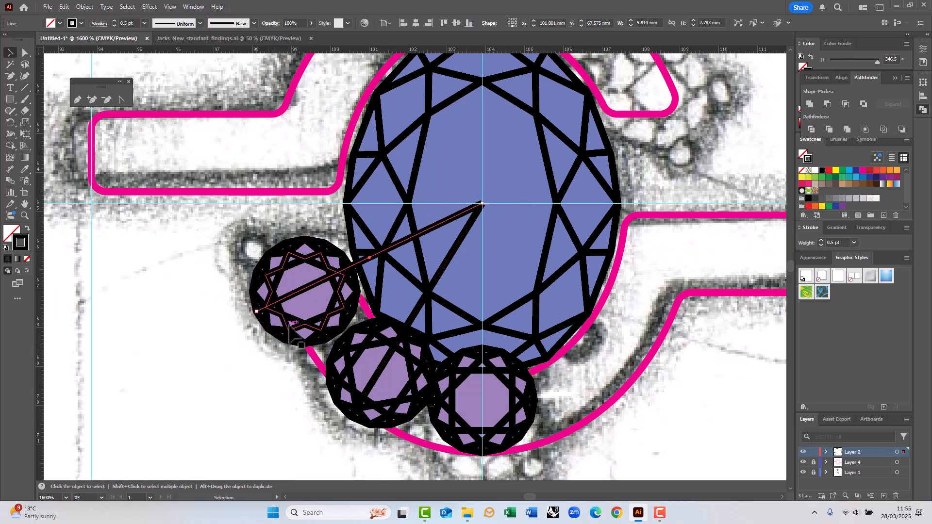
# Set the stroke weight of the three round gems to 0.25 pt.
pyautogui.click(292, 280)
pyautogui.scroll(2, 292, 280)
pyautogui.scroll(-1, 318, 315)
pyautogui.scroll(-1, 321, 310)
pyautogui.keyDown('shift'); pyautogui.click(478, 371); pyautogui.keyUp('shift')
pyautogui.keyDown('shift'); pyautogui.click(628, 421); pyautogui.keyUp('shift')
pyautogui.click(854, 243)
pyautogui.click(856, 256)
pyautogui.click(159, 301)
# Rotate the left round gem so that its facets line up with its guide line.
pyautogui.click(288, 287)
pyautogui.press('r')
pyautogui.click(220, 263)
pyautogui.moveTo(415, 183); pyautogui.dragTo(439, 177)
pyautogui.press('v')
# Rotate the middle round gem to bring its facets roughly in line with its guide line.
pyautogui.click(417, 359)
pyautogui.press('r')
pyautogui.click(410, 473)
pyautogui.moveTo(529, 311); pyautogui.dragTo(518, 294)
pyautogui.scroll(-2, 458, 321)
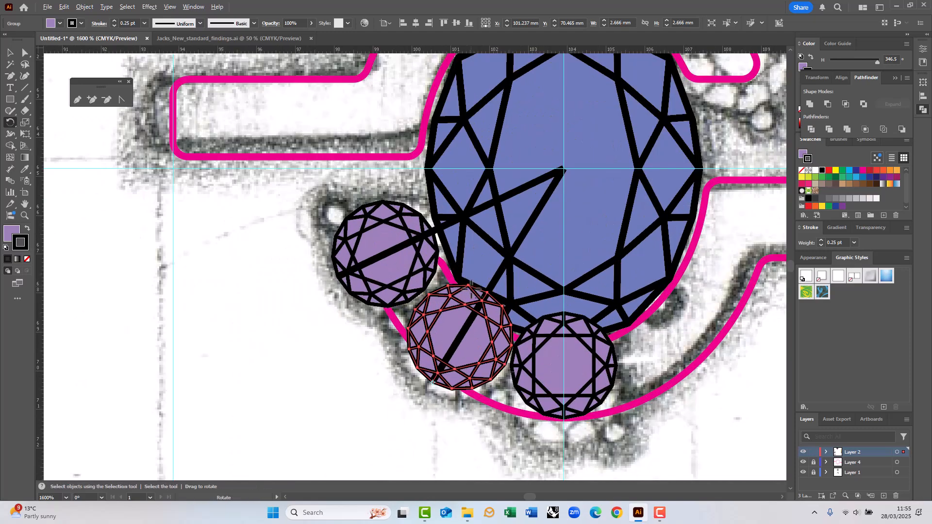
pyautogui.scroll(1, 455, 335)
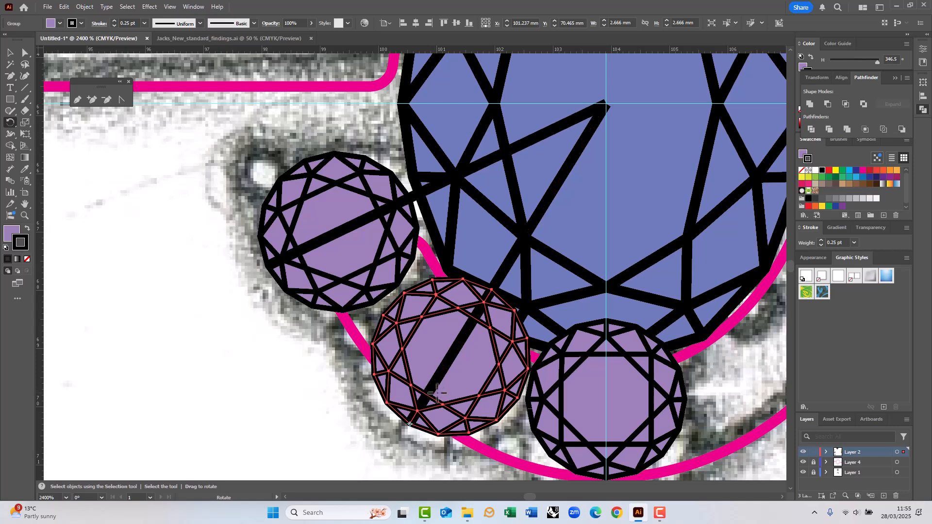
pyautogui.moveTo(455, 439); pyautogui.dragTo(463, 417)
# Adjust the outer end of the middle guide line to meet the middle round gem's outer corner.
pyautogui.press('a')
pyautogui.hotkey('ctrl', 'shift', 'a')
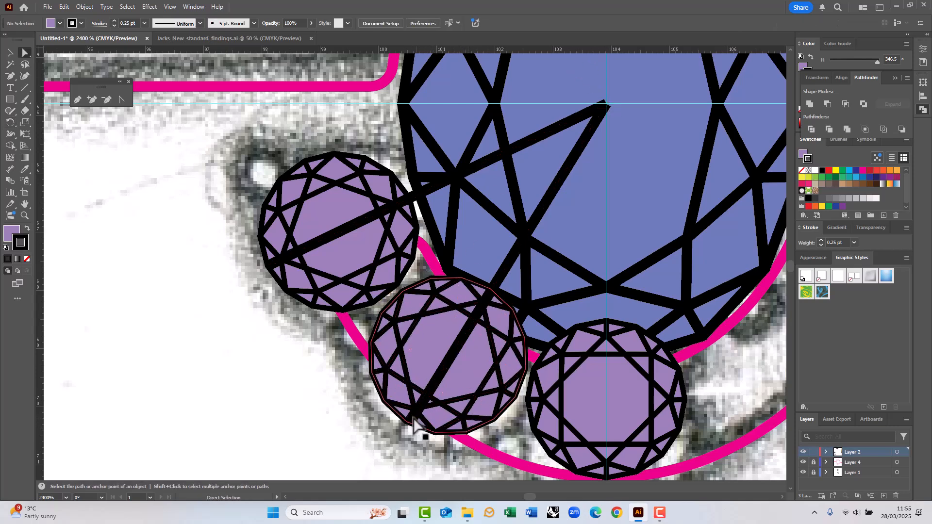
pyautogui.moveTo(409, 426); pyautogui.dragTo(406, 420)
pyautogui.click(423, 363)
pyautogui.click(353, 403)
# Rotate the middle round gem about its outer corner until its inner corner points at the oval gem's centre.
pyautogui.press('v')
pyautogui.click(419, 338)
pyautogui.press('r')
pyautogui.click(407, 422)
pyautogui.moveTo(490, 289); pyautogui.dragTo(607, 105)
pyautogui.press('v')
pyautogui.click(303, 464)
# Try deleting both guide lines and shifting the bottom round gem downwards.
pyautogui.scroll(-1, 410, 364)
pyautogui.scroll(1, 431, 325)
pyautogui.click(512, 249)
pyautogui.keyDown('shift'); pyautogui.click(501, 227); pyautogui.keyUp('shift')
pyautogui.press('Delete')
pyautogui.scroll(-5, 498, 228)
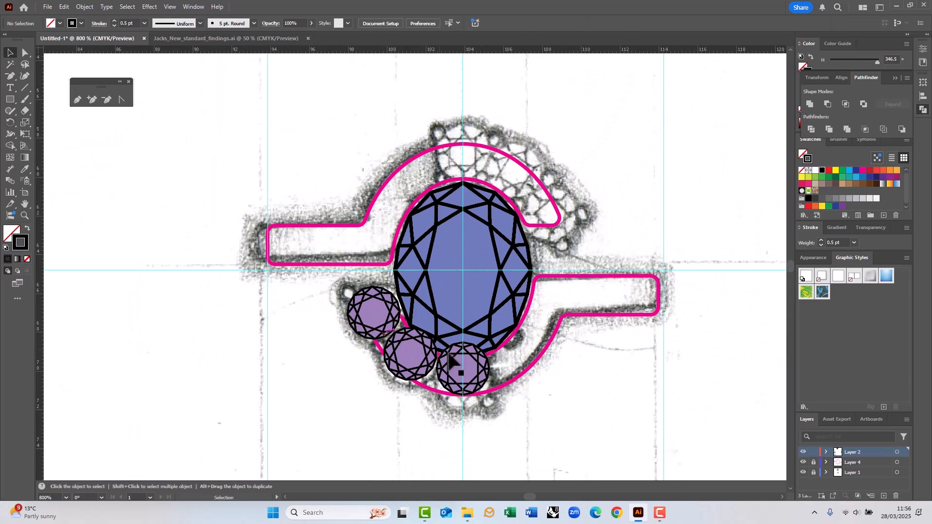
pyautogui.scroll(7, 456, 369)
pyautogui.moveTo(456, 379)
pyautogui.mouseDown()
pyautogui.moveTo(471, 355)
pyautogui.moveTo(461, 406)
pyautogui.moveTo(459, 392)
pyautogui.mouseUp()
pyautogui.hotkey('ctrl', 'z')
pyautogui.hotkey('ctrl', 'z')
# Place the bottom round gem just below the oval gem's tip and shift the middle round gem outward along its guide line.
pyautogui.scroll(-2, 456, 369)
pyautogui.click(415, 291)
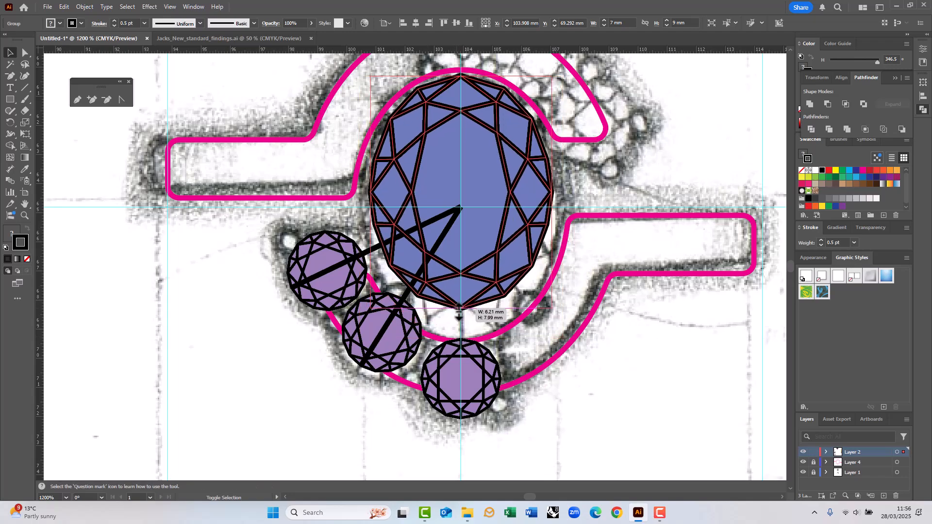
pyautogui.moveTo(415, 291); pyautogui.dragTo(428, 304)
pyautogui.scroll(3, 452, 394)
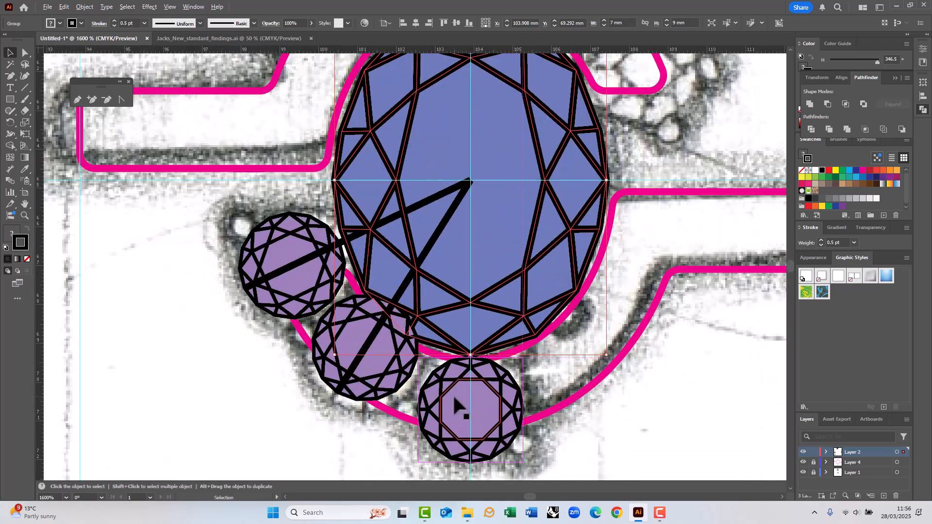
pyautogui.moveTo(380, 260); pyautogui.dragTo(359, 294)
pyautogui.scroll(-3, 359, 294)
pyautogui.scroll(3, 324, 239)
pyautogui.scroll(-3, 328, 239)
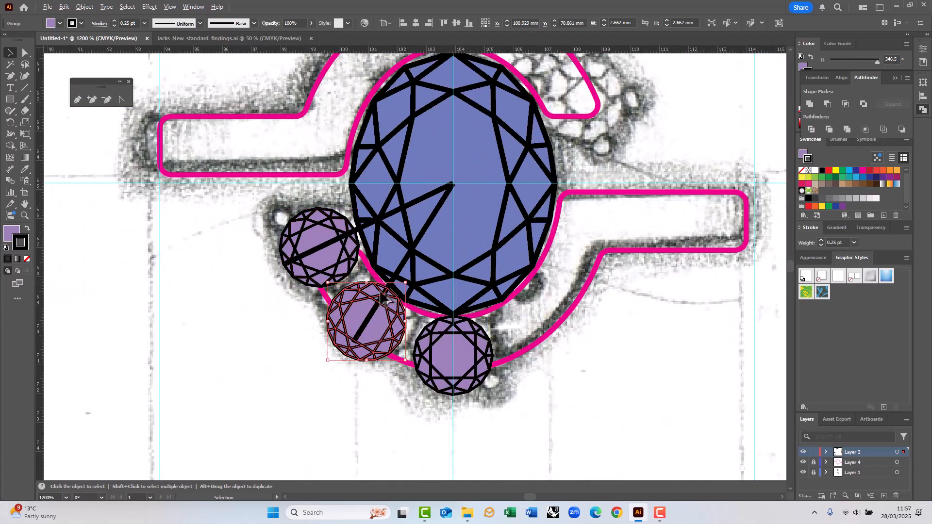
pyautogui.scroll(2, 286, 376)
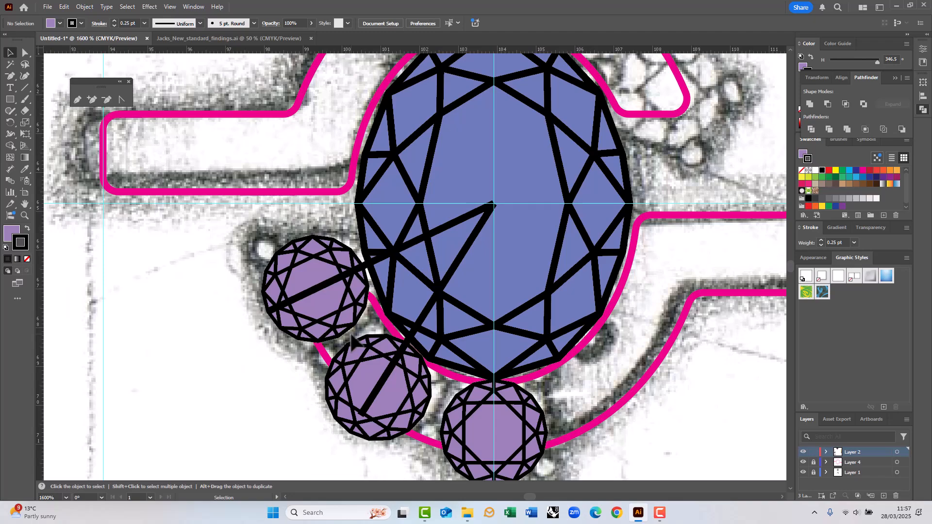
# Try resizing the left round gem to 2.8 mm from its bottom edge.
pyautogui.scroll(-2, 212, 317)
pyautogui.scroll(1, 212, 365)
pyautogui.moveTo(229, 304); pyautogui.dragTo(223, 336)
pyautogui.scroll(4, 222, 340)
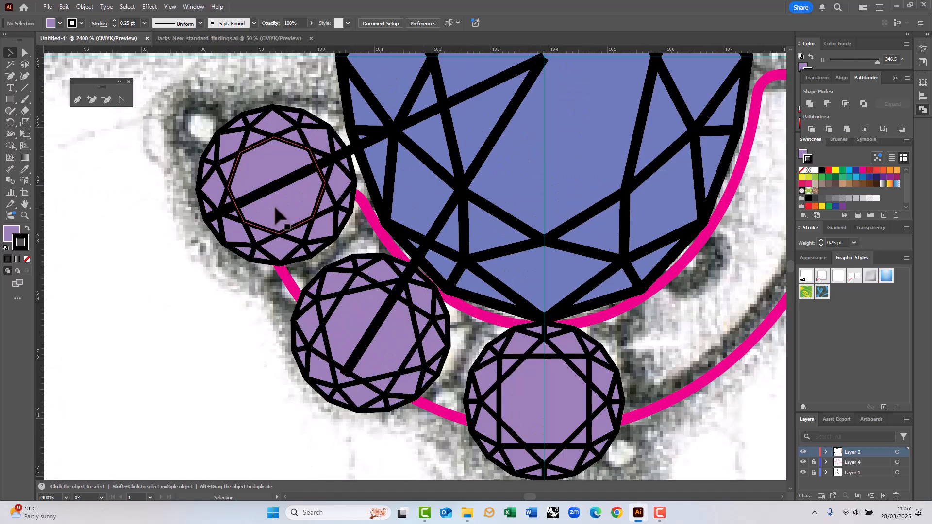
pyautogui.click(283, 303)
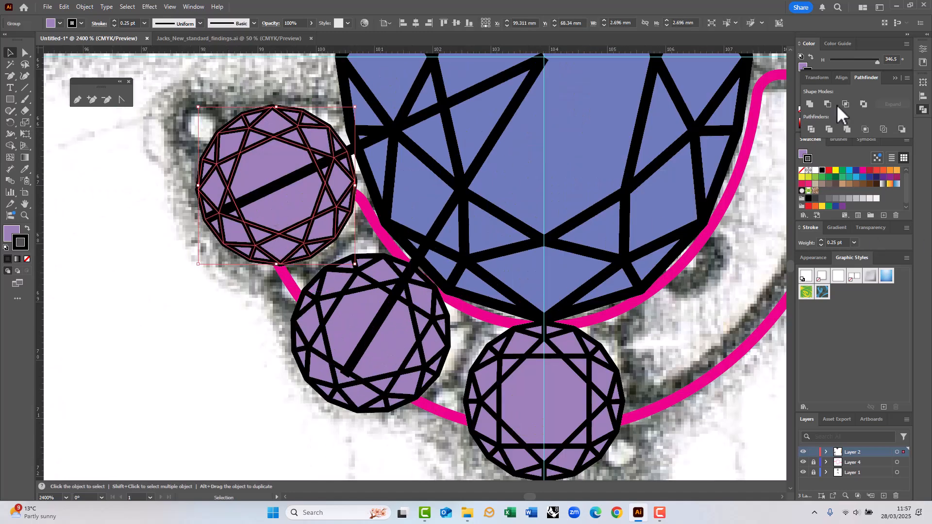
pyautogui.click(817, 78)
pyautogui.moveTo(889, 90); pyautogui.dragTo(835, 122)
pyautogui.write('2.8')
pyautogui.press('Return')
pyautogui.click(398, 324)
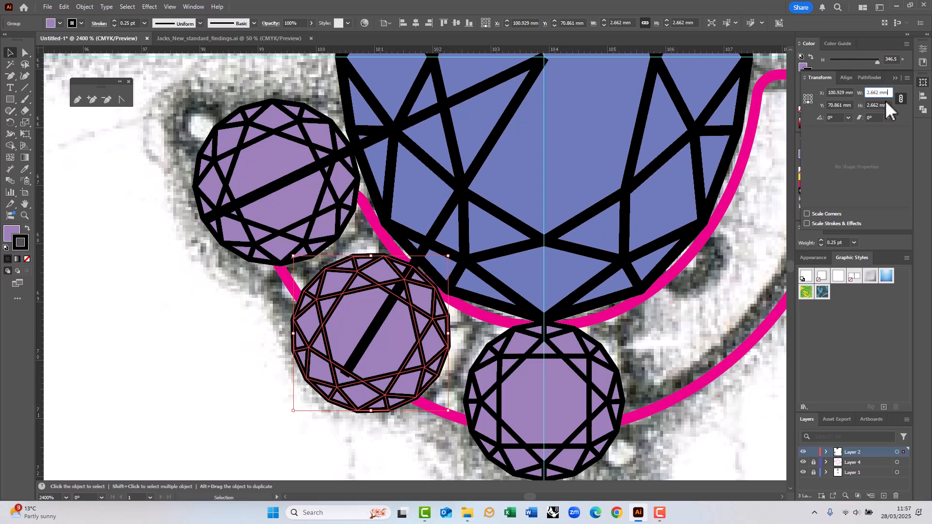
pyautogui.click(227, 229)
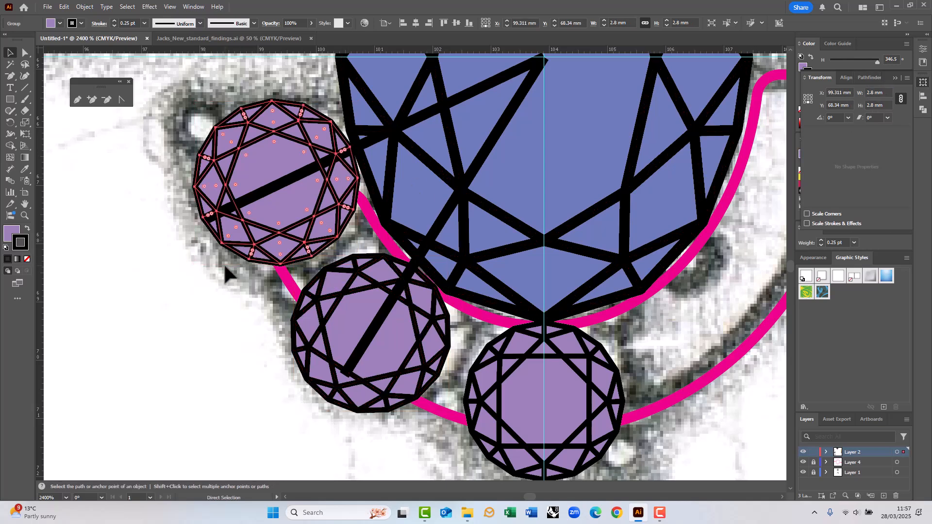
# Resize the left round gem to 2.8 mm from its centre.
pyautogui.press('v')
pyautogui.moveTo(889, 93); pyautogui.dragTo(804, 84)
pyautogui.write('2')
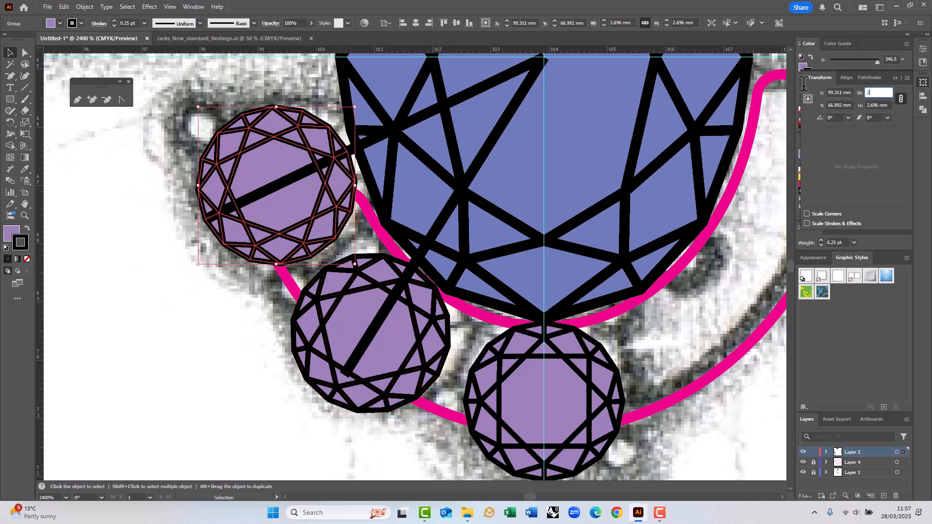
pyautogui.write('.8')
pyautogui.press('Return')
# Resize the middle and bottom round gems to 2.8 mm each.
pyautogui.click(392, 348)
pyautogui.moveTo(886, 91); pyautogui.dragTo(899, 107)
pyautogui.write('2.8')
pyautogui.press('Return')
pyautogui.click(605, 338)
pyautogui.hotkey('ctrl', 's')
pyautogui.write('2.8')
pyautogui.press('Return')
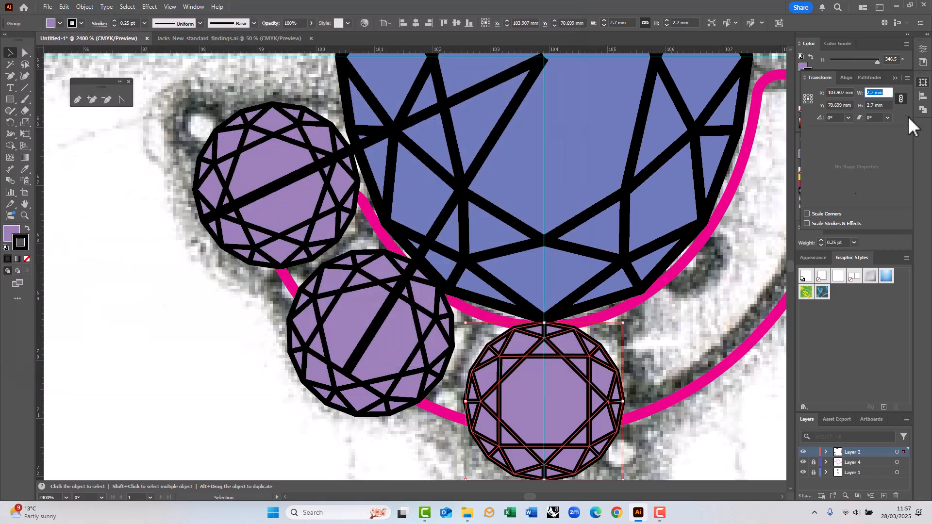
pyautogui.press('Return')
# Nudge the enlarged round gems slightly outward so they sit evenly along the lower halo band, clear of the oval gem.
pyautogui.click(278, 363)
pyautogui.scroll(2, 542, 335)
pyautogui.moveTo(401, 221); pyautogui.dragTo(400, 232)
pyautogui.scroll(-3, 399, 233)
pyautogui.scroll(3, 316, 188)
pyautogui.moveTo(574, 206); pyautogui.dragTo(571, 207)
pyautogui.scroll(-1, 478, 209)
pyautogui.scroll(1, 477, 204)
pyautogui.moveTo(543, 141)
pyautogui.mouseDown()
pyautogui.moveTo(526, 141)
pyautogui.moveTo(550, 124)
pyautogui.moveTo(536, 140)
pyautogui.moveTo(436, 157)
pyautogui.moveTo(436, 132)
pyautogui.moveTo(514, 148)
pyautogui.moveTo(528, 139)
pyautogui.mouseUp()
pyautogui.scroll(-2, 281, 335)
pyautogui.click(292, 337)
pyautogui.scroll(-1, 304, 335)
pyautogui.scroll(-1, 427, 302)
pyautogui.scroll(2, 407, 402)
pyautogui.scroll(-1, 383, 349)
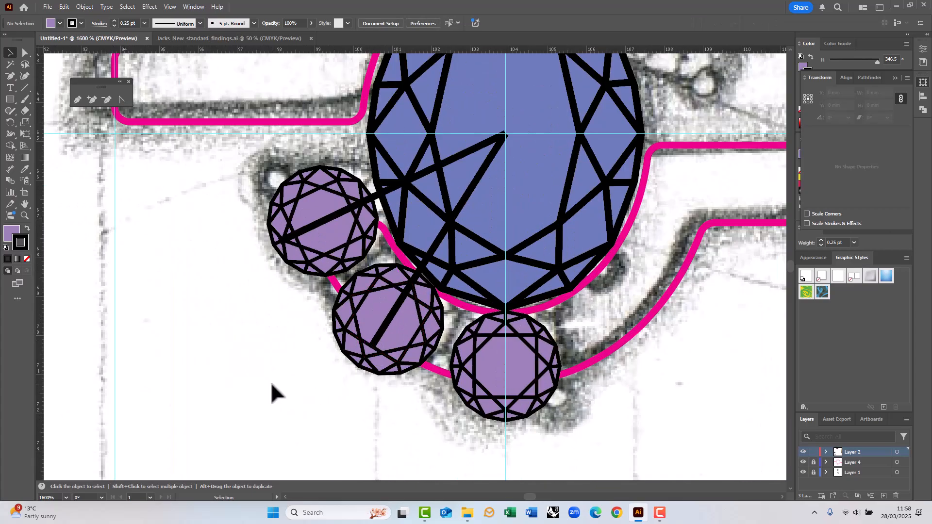
# Rotate the middle round gem with its guide line about the oval gem's centre, slightly closer to the bottom round gem.
pyautogui.scroll(-1, 322, 387)
pyautogui.scroll(1, 368, 359)
pyautogui.scroll(2, 391, 333)
pyautogui.click(385, 343)
pyautogui.scroll(-2, 381, 337)
pyautogui.scroll(-3, 380, 346)
pyautogui.scroll(1, 369, 315)
pyautogui.keyDown('shift'); pyautogui.click(368, 310); pyautogui.keyUp('shift')
pyautogui.press('r')
pyautogui.click(470, 134)
pyautogui.moveTo(317, 386); pyautogui.dragTo(329, 386)
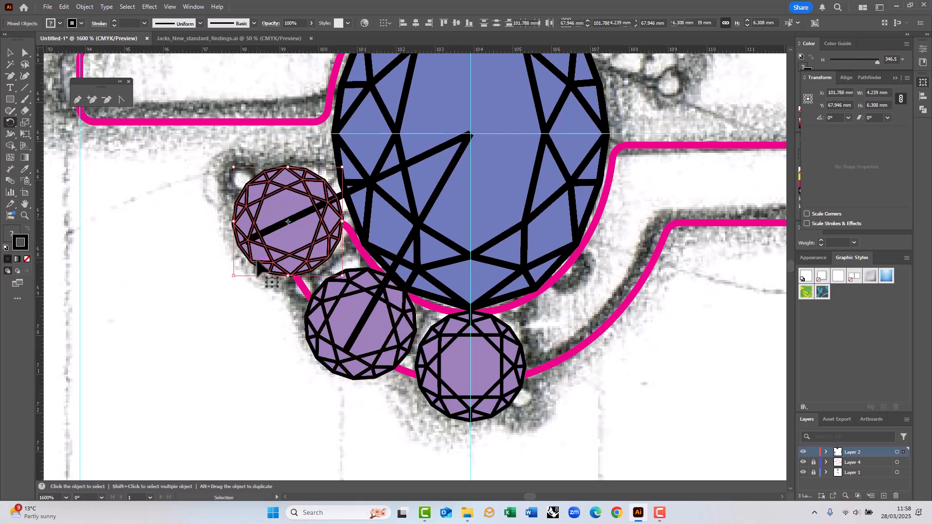
# Rotate the left round gem with its guide line about the oval gem's centre, slightly closer to the middle round gem.
pyautogui.keyDown('ctrl'); pyautogui.click(469, 134); pyautogui.keyUp('ctrl')
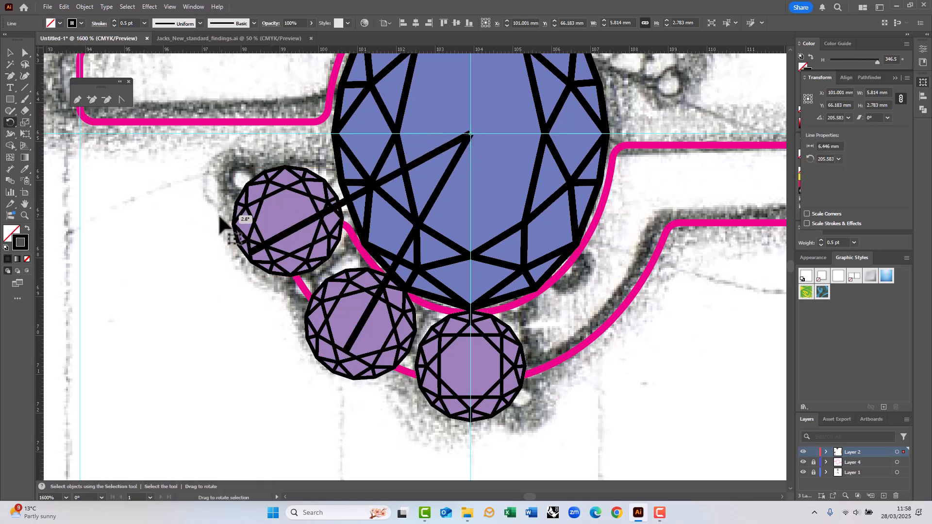
pyautogui.press('v')
pyautogui.keyDown('shift'); pyautogui.click(277, 221); pyautogui.keyUp('shift')
pyautogui.press('r')
pyautogui.click(470, 134)
pyautogui.moveTo(243, 226); pyautogui.dragTo(232, 236)
pyautogui.press('v')
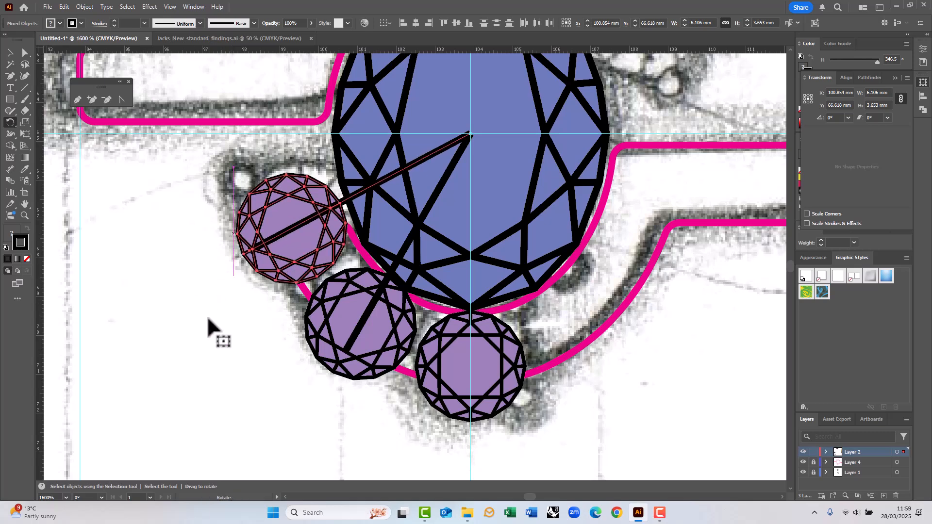
# Delete both guide lines running from the oval gem's centre to the round gems.
pyautogui.click(203, 305)
pyautogui.scroll(-2, 307, 325)
pyautogui.scroll(1, 371, 219)
pyautogui.click(379, 254)
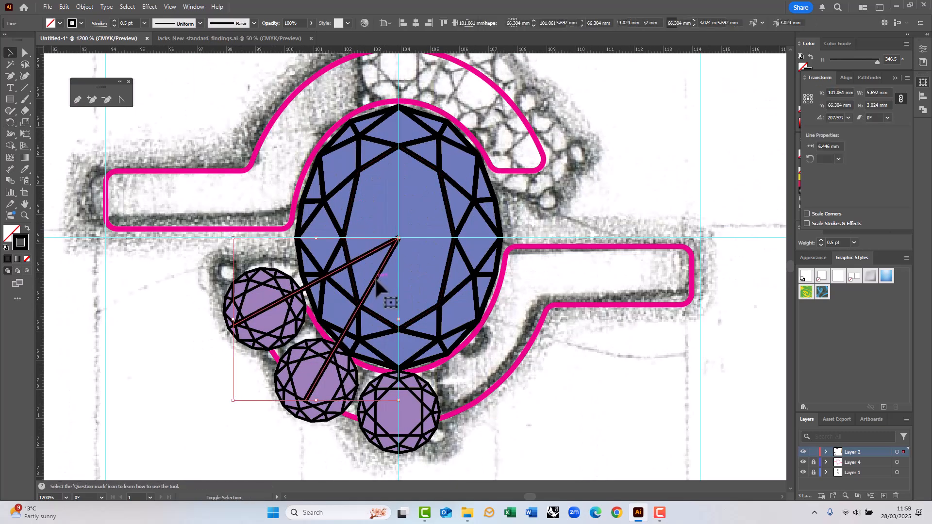
pyautogui.press('Delete')
# Draw a small circle beside the left round gem and set its diameter to 0.5 mm.
pyautogui.moveTo(11, 100); pyautogui.dragTo(46, 123)
pyautogui.moveTo(173, 284); pyautogui.dragTo(193, 303)
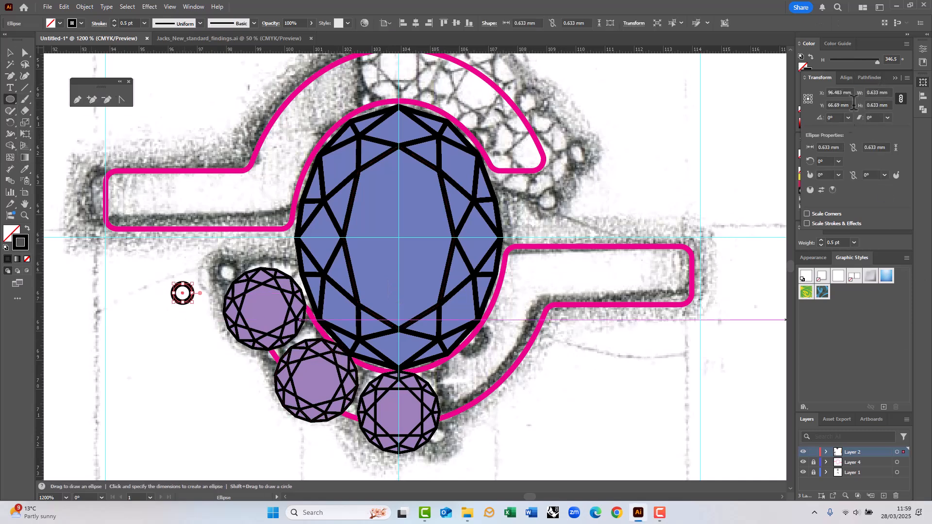
pyautogui.write('0.5')
pyautogui.press('Return')
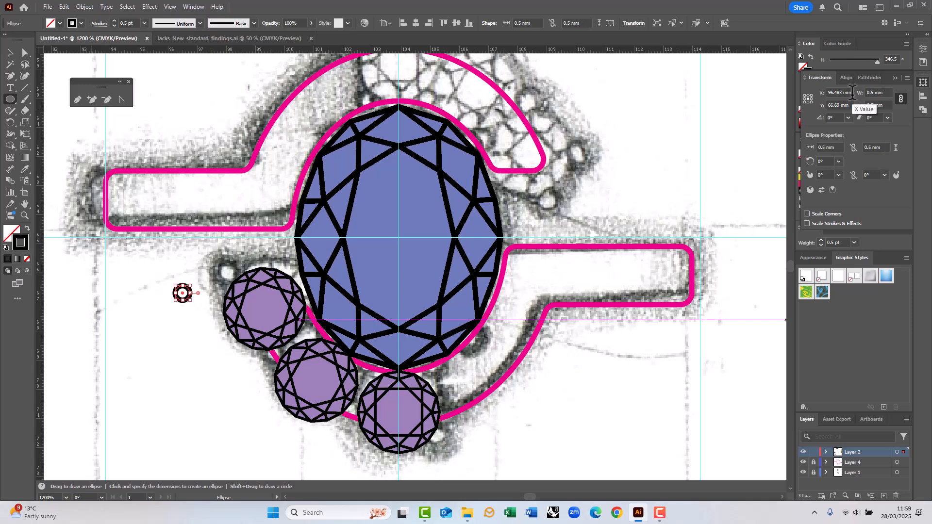
# Place the small circle on the left gem's upper edge as a claw, with a white fill, 0.25 pt stroke and 0.6 mm diameter.
pyautogui.click(10, 52)
pyautogui.click(117, 218)
pyautogui.scroll(1, 183, 236)
pyautogui.moveTo(175, 318)
pyautogui.mouseDown()
pyautogui.moveTo(242, 282)
pyautogui.moveTo(237, 295)
pyautogui.moveTo(262, 303)
pyautogui.moveTo(327, 284)
pyautogui.moveTo(309, 277)
pyautogui.mouseUp()
pyautogui.click(854, 243)
pyautogui.click(871, 256)
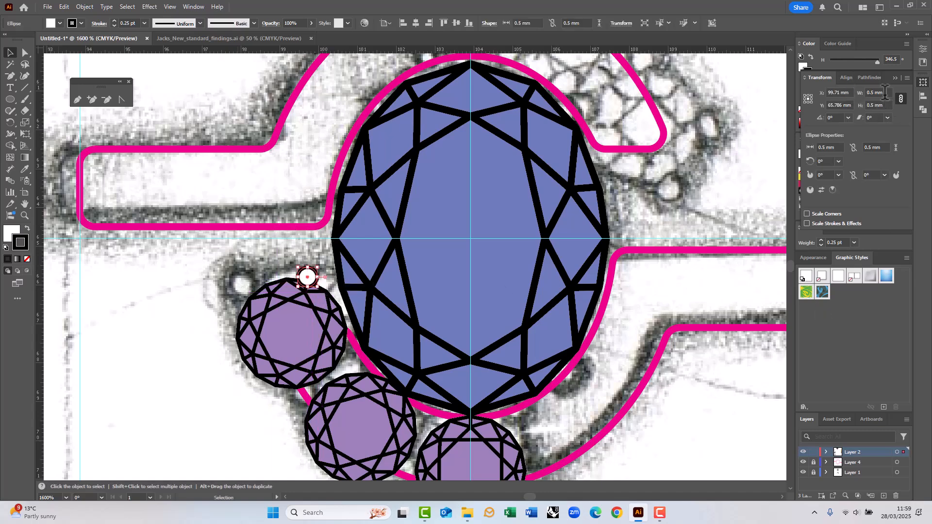
pyautogui.press('Return')
# Set the claw circle to 0.5 mm and duplicate it to the left gem's outer edge and the inner gap beside the middle gem.
pyautogui.click(234, 281)
pyautogui.scroll(4, 280, 266)
pyautogui.moveTo(390, 298); pyautogui.dragTo(393, 286)
pyautogui.scroll(-4, 291, 275)
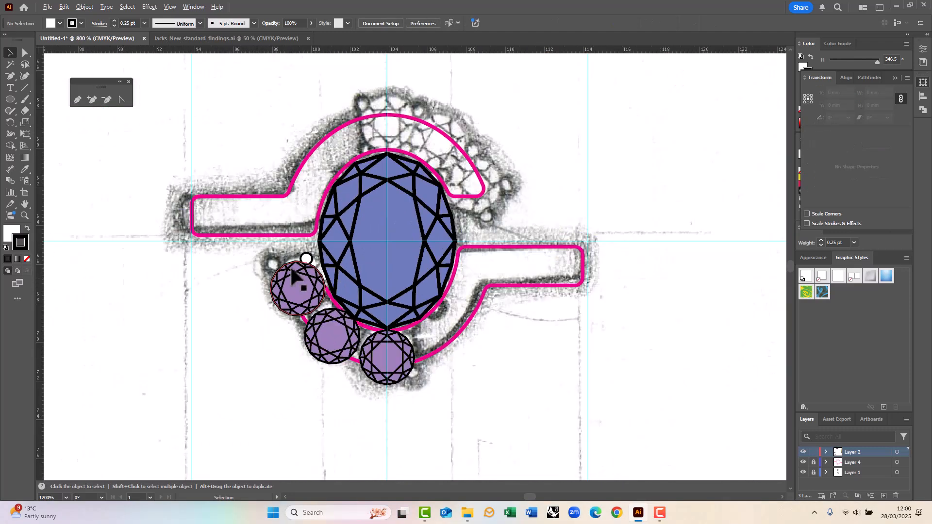
pyautogui.click(320, 250)
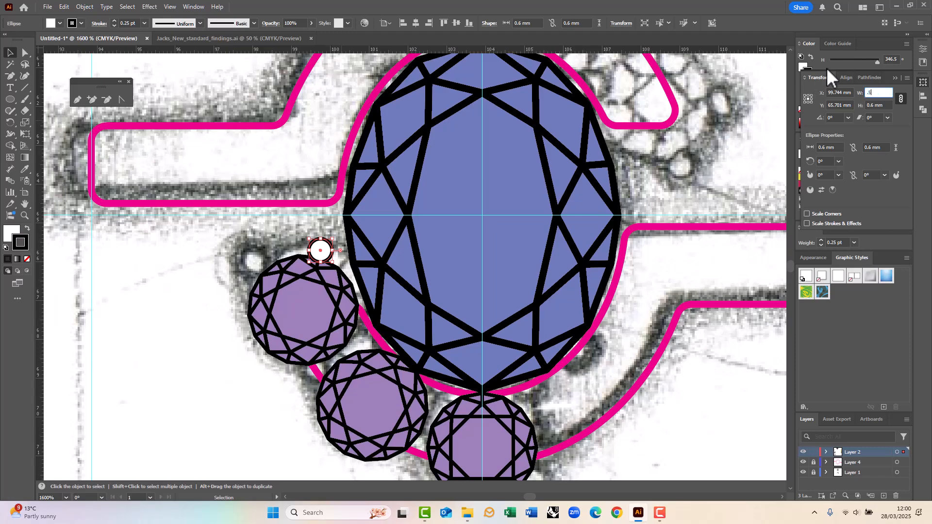
pyautogui.scroll(1, 317, 263)
pyautogui.moveTo(335, 252); pyautogui.dragTo(227, 306)
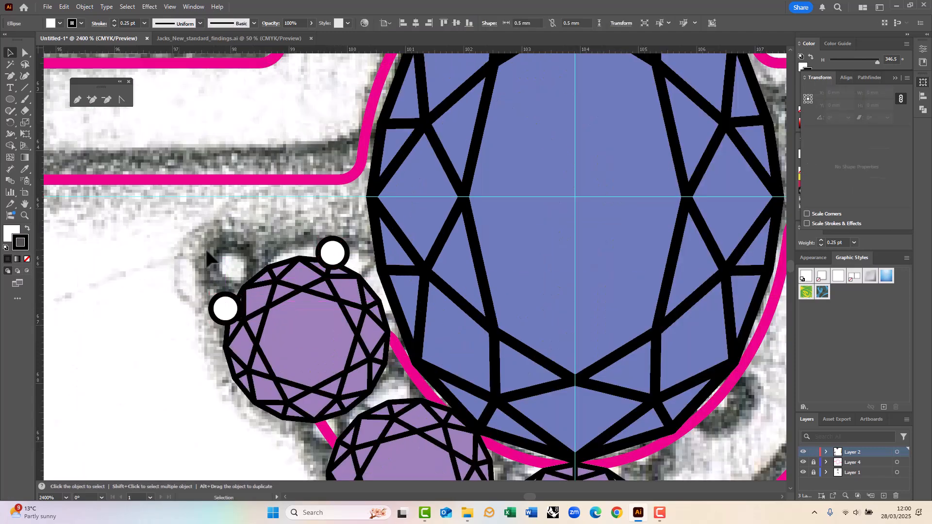
pyautogui.scroll(-1, 228, 291)
pyautogui.scroll(1, 228, 291)
pyautogui.moveTo(247, 188); pyautogui.dragTo(302, 319)
pyautogui.scroll(-2, 369, 310)
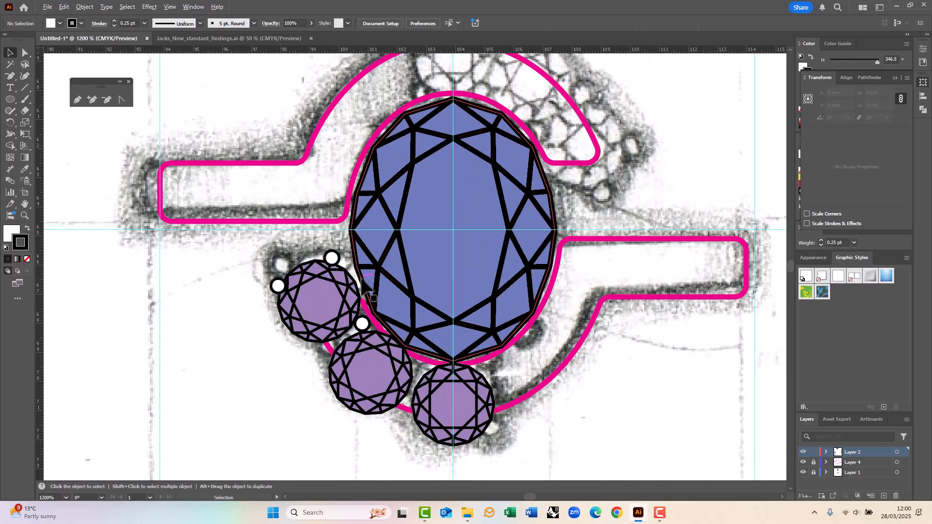
# Resize each of the three claw circles to 0.6 mm.
pyautogui.click(332, 258)
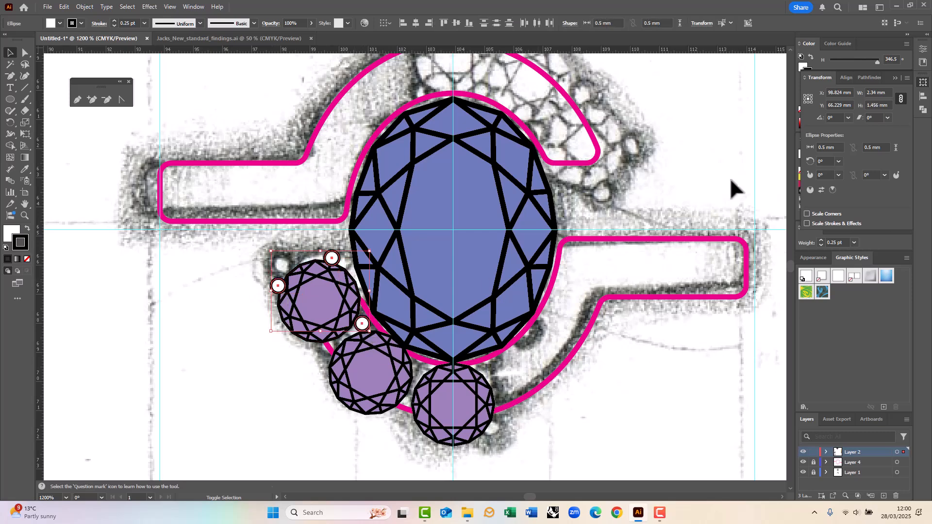
pyautogui.click(144, 300)
pyautogui.click(333, 259)
pyautogui.moveTo(888, 93); pyautogui.dragTo(763, 84)
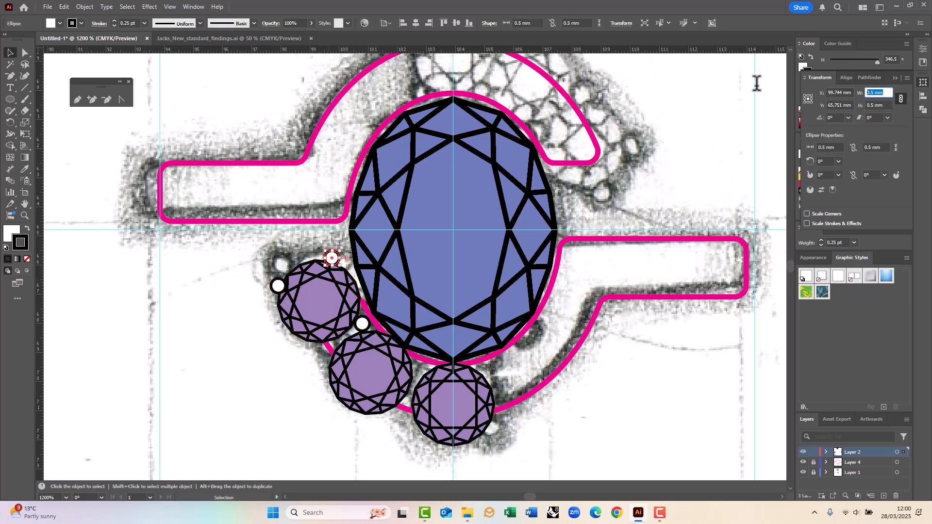
pyautogui.click(278, 286)
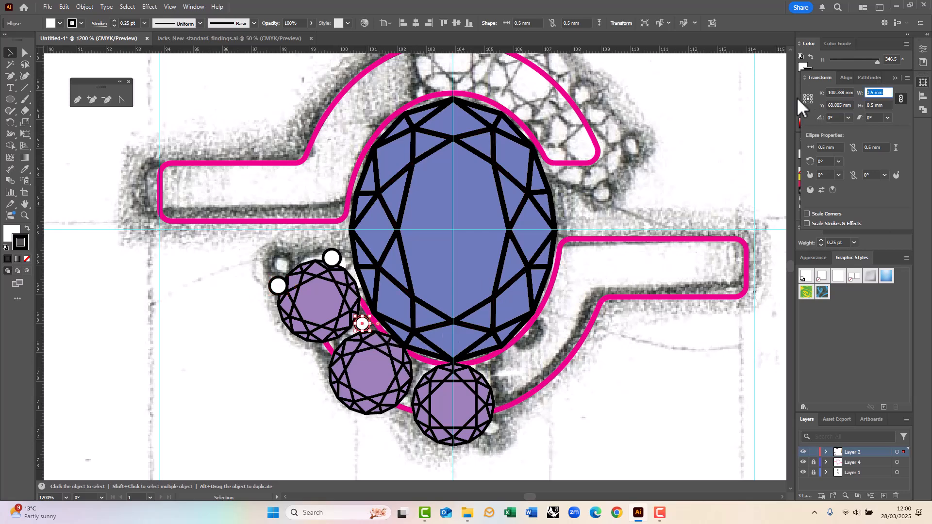
# Duplicate a claw circle into the outer gap between the left and middle round gems and adjust its position.
pyautogui.scroll(3, 336, 332)
pyautogui.moveTo(362, 323); pyautogui.dragTo(319, 353)
pyautogui.moveTo(293, 383); pyautogui.dragTo(299, 375)
pyautogui.click(249, 383)
pyautogui.scroll(-2, 250, 383)
pyautogui.scroll(1, 289, 282)
# Duplicate the pair of claws into the gap between the middle and bottom round gems and nudge them against the gem edges.
pyautogui.moveTo(252, 233); pyautogui.dragTo(345, 402)
pyautogui.click(126, 355)
pyautogui.scroll(2, 116, 272)
pyautogui.moveTo(98, 233); pyautogui.dragTo(101, 209)
pyautogui.moveTo(194, 175); pyautogui.dragTo(183, 170)
pyautogui.scroll(-2, 180, 175)
pyautogui.scroll(2, 253, 294)
# Reflect a copy of the two claws left of the bottom gem across the vertical centre line to its other side.
pyautogui.click(277, 282)
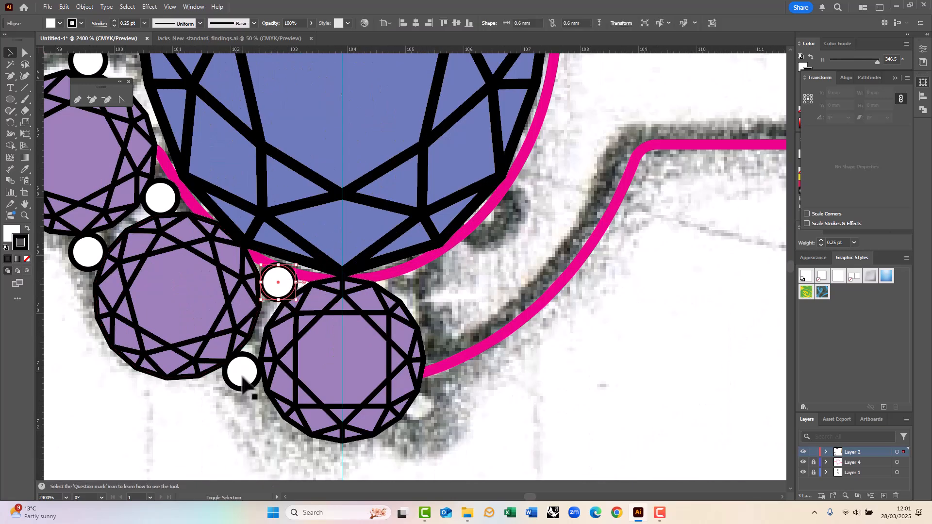
pyautogui.keyDown('shift'); pyautogui.click(243, 371); pyautogui.keyUp('shift')
pyautogui.moveTo(10, 122); pyautogui.dragTo(46, 134)
pyautogui.keyDown('alt'); pyautogui.click(342, 382); pyautogui.keyUp('alt')
pyautogui.press('v')
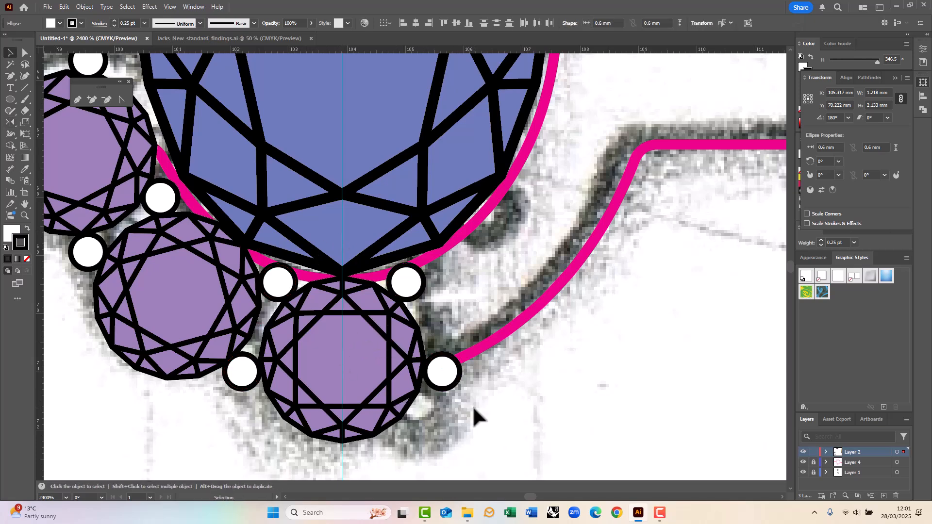
pyautogui.click(491, 434)
# Rotate a copy of the three round gems and their claws 180° about the oval gem's centre onto the upper halo.
pyautogui.scroll(-2, 502, 450)
pyautogui.moveTo(504, 457); pyautogui.dragTo(505, 458)
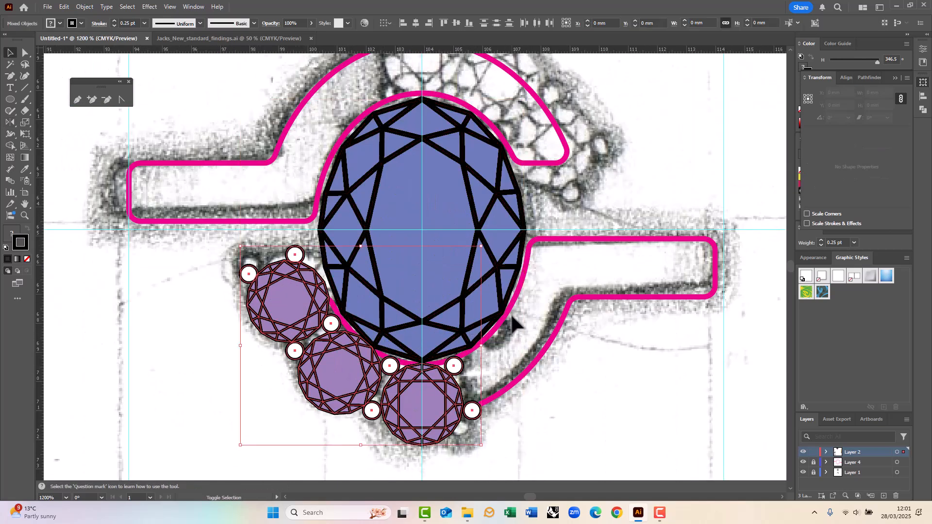
pyautogui.press('r')
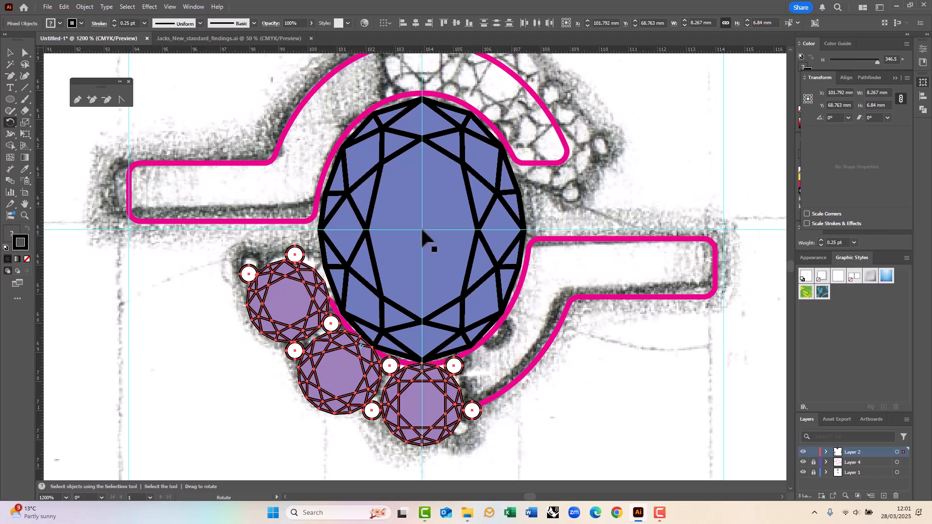
pyautogui.moveTo(434, 246); pyautogui.dragTo(383, 131)
pyautogui.press('v')
pyautogui.click(558, 398)
pyautogui.scroll(-1, 530, 433)
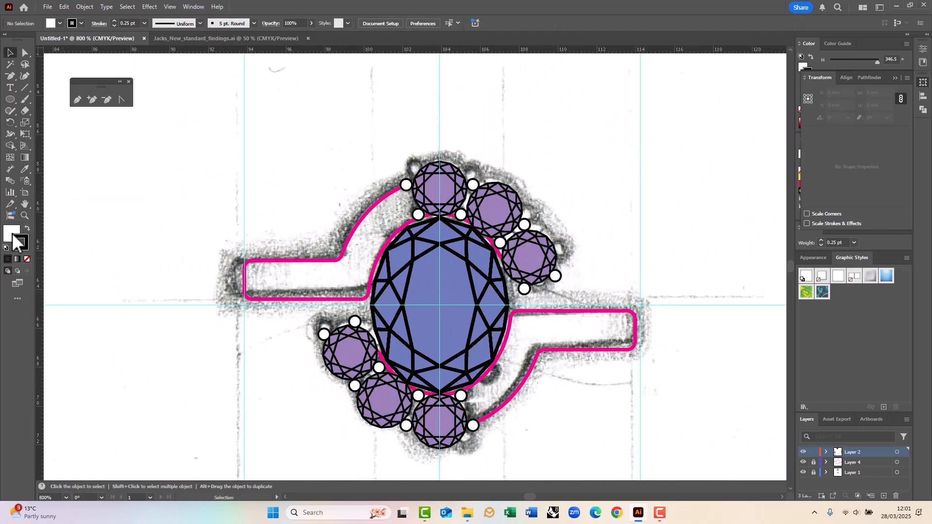
# Unlock Layer 4 and give the halo and shank outlines a white fill and a 0.25 pt black stroke.
pyautogui.click(814, 472)
pyautogui.click(625, 349)
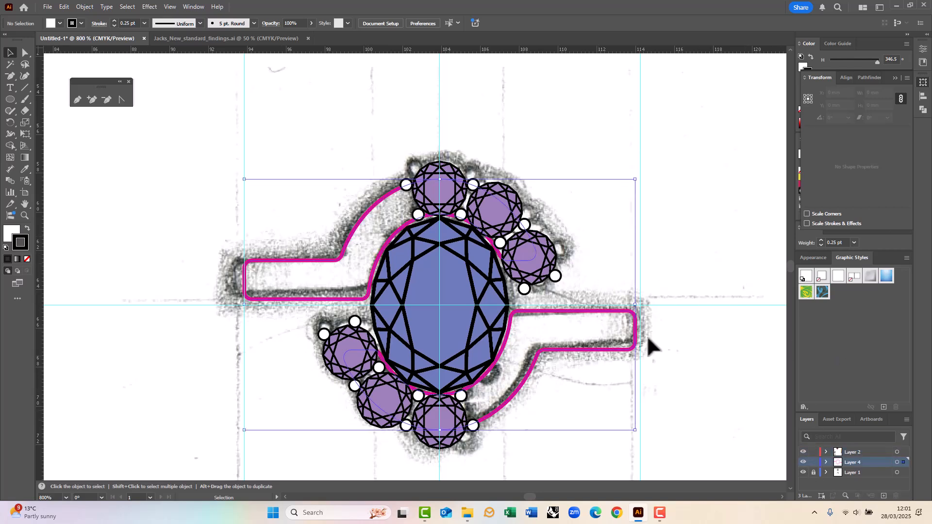
pyautogui.click(831, 252)
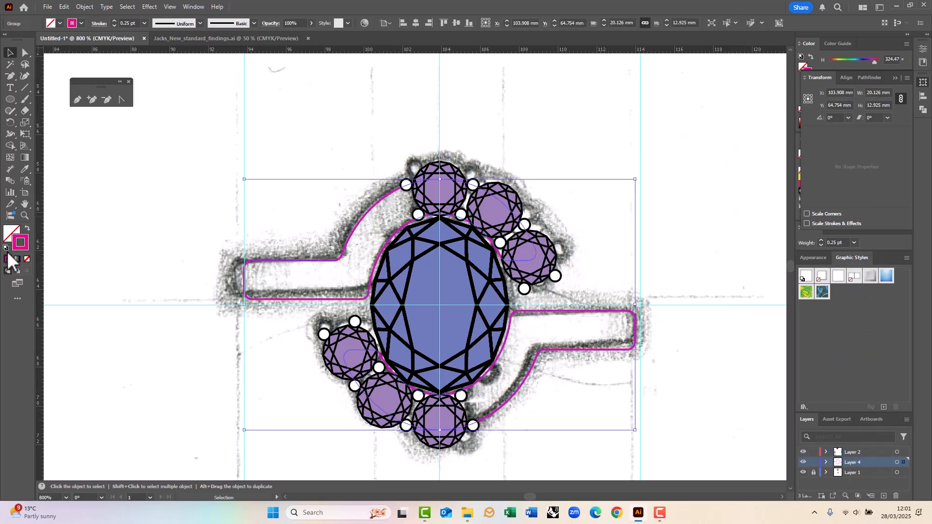
pyautogui.click(804, 277)
pyautogui.click(854, 243)
pyautogui.click(849, 254)
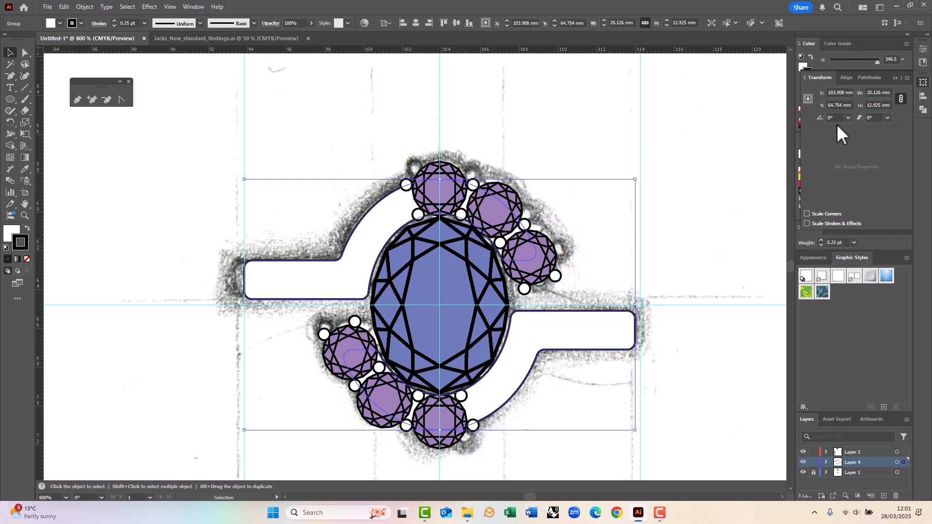
pyautogui.click(683, 203)
# Save the colours of the five gold sample squares as swatches, from the lightest to the darkest.
pyautogui.scroll(-4, 347, 245)
pyautogui.scroll(1, 335, 262)
pyautogui.scroll(-1, 357, 270)
pyautogui.scroll(1, 355, 267)
pyautogui.moveTo(319, 189); pyautogui.dragTo(280, 273)
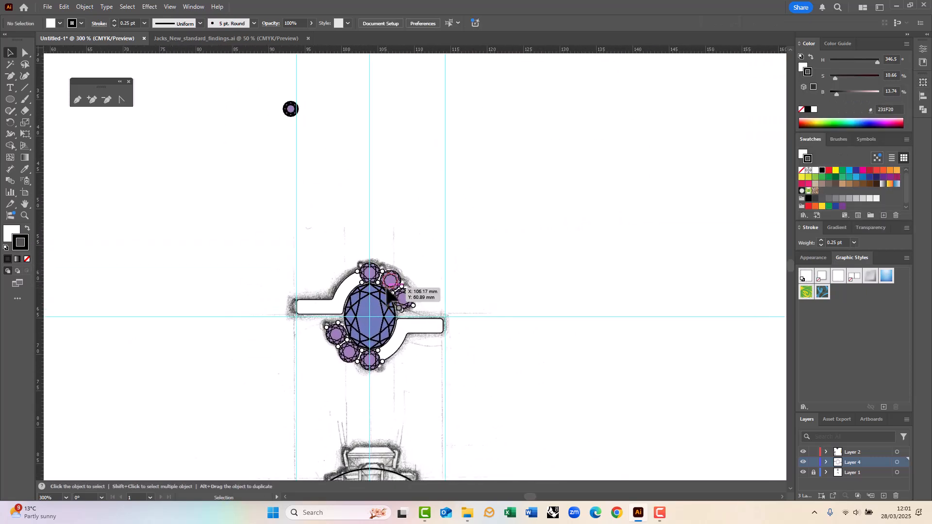
pyautogui.scroll(-2, 388, 274)
pyautogui.scroll(1, 389, 273)
pyautogui.click(397, 312)
pyautogui.moveTo(667, 204); pyautogui.dragTo(541, 214)
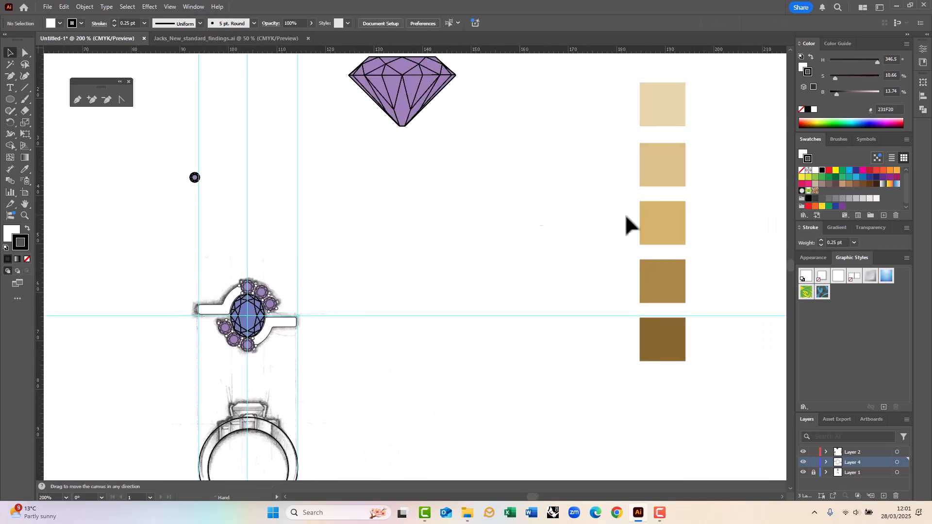
pyautogui.click(661, 225)
pyautogui.click(659, 102)
pyautogui.click(672, 180)
pyautogui.click(671, 219)
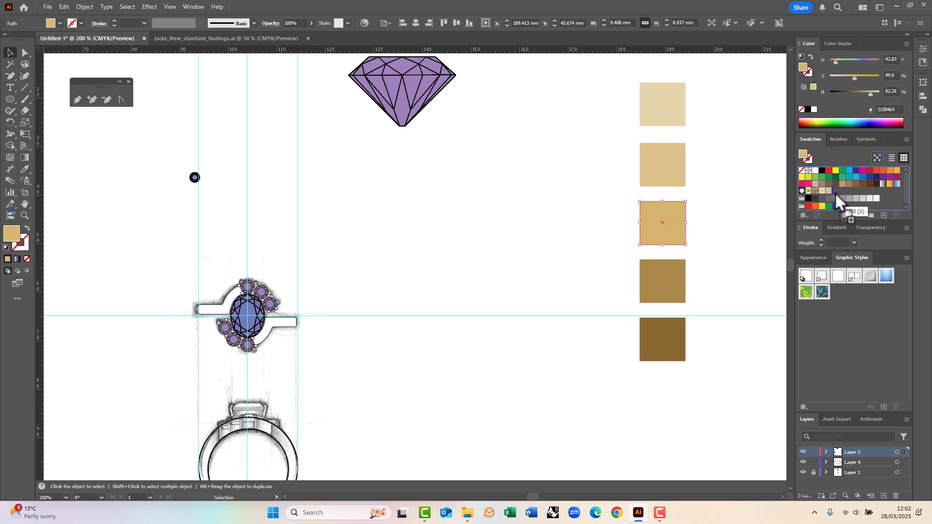
pyautogui.moveTo(672, 273); pyautogui.dragTo(842, 192)
pyautogui.moveTo(671, 335); pyautogui.dragTo(863, 197)
# Build a linear gradient on the darkest sample square from the gold swatches, removing the default white and black stops.
pyautogui.click(836, 227)
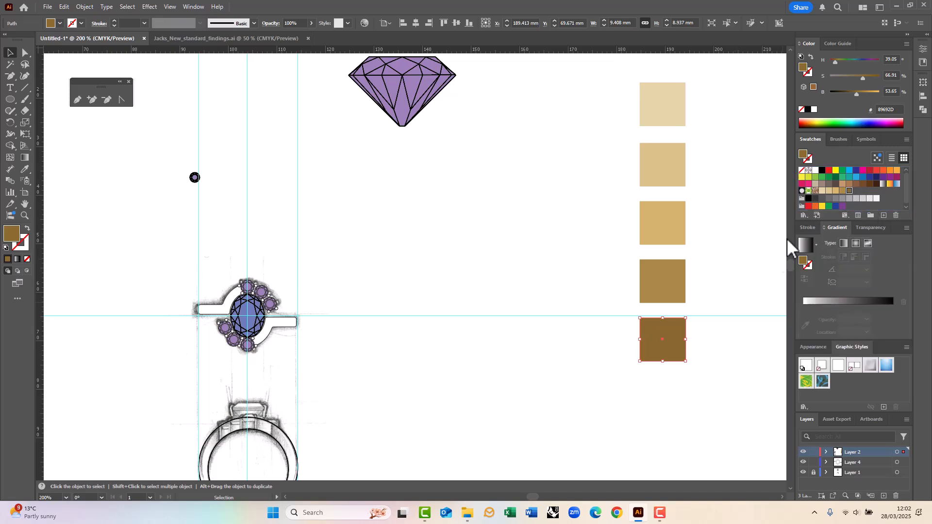
pyautogui.moveTo(830, 192); pyautogui.dragTo(842, 312)
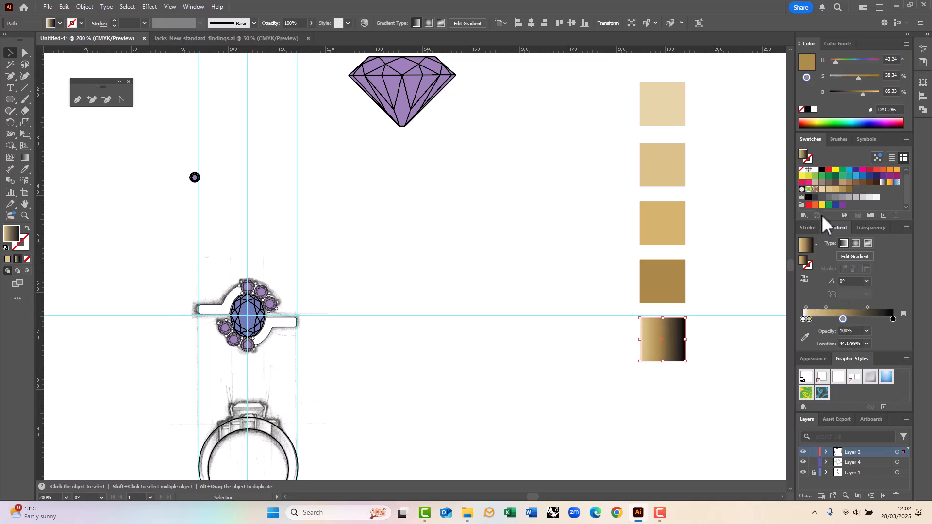
pyautogui.moveTo(831, 192); pyautogui.dragTo(826, 319)
pyautogui.moveTo(835, 190); pyautogui.dragTo(860, 321)
pyautogui.moveTo(830, 189); pyautogui.dragTo(878, 318)
pyautogui.moveTo(892, 319); pyautogui.dragTo(887, 347)
pyautogui.moveTo(803, 319)
pyautogui.mouseDown()
pyautogui.moveTo(787, 352)
pyautogui.moveTo(797, 319)
pyautogui.mouseUp()
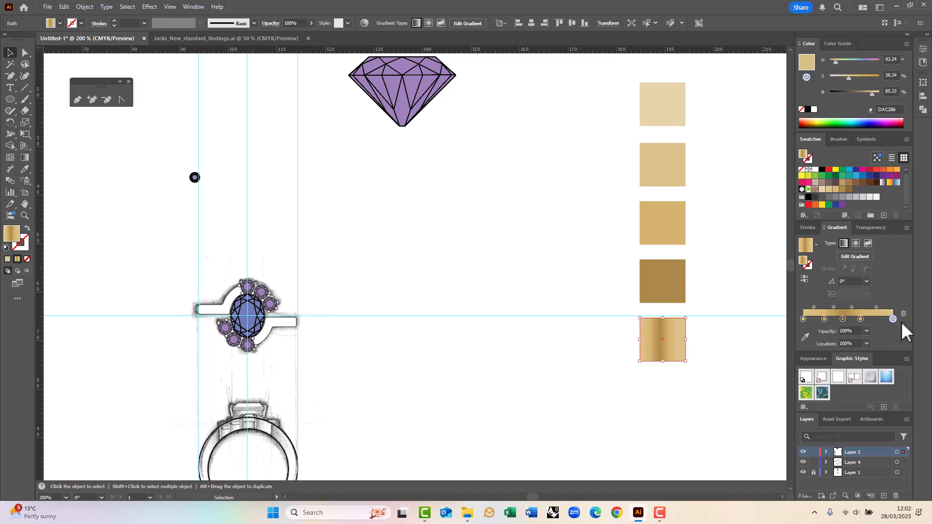
# Space the gradient's inner stops evenly, with the outer two at 25% and 75%, and save the gradient as a swatch.
pyautogui.write('80')
pyautogui.press('Tab')
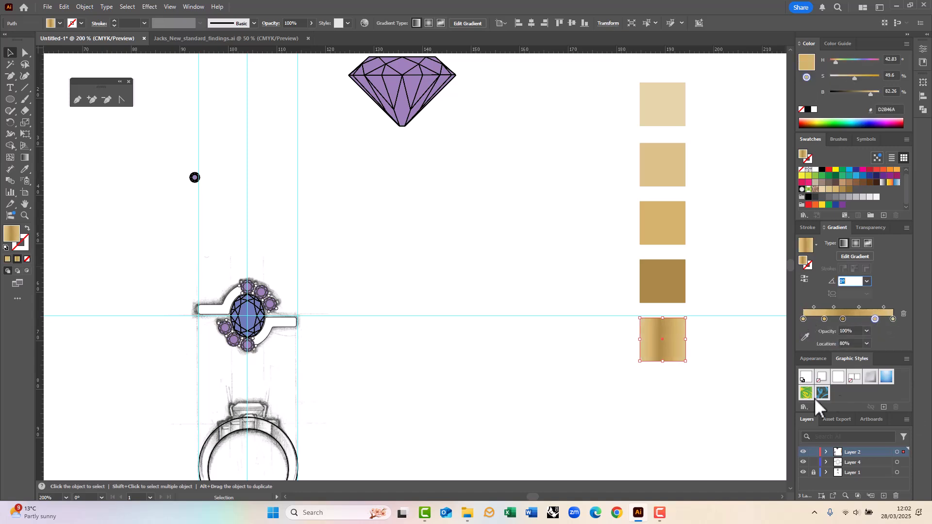
pyautogui.write('25')
pyautogui.press('Return')
pyautogui.click(843, 319)
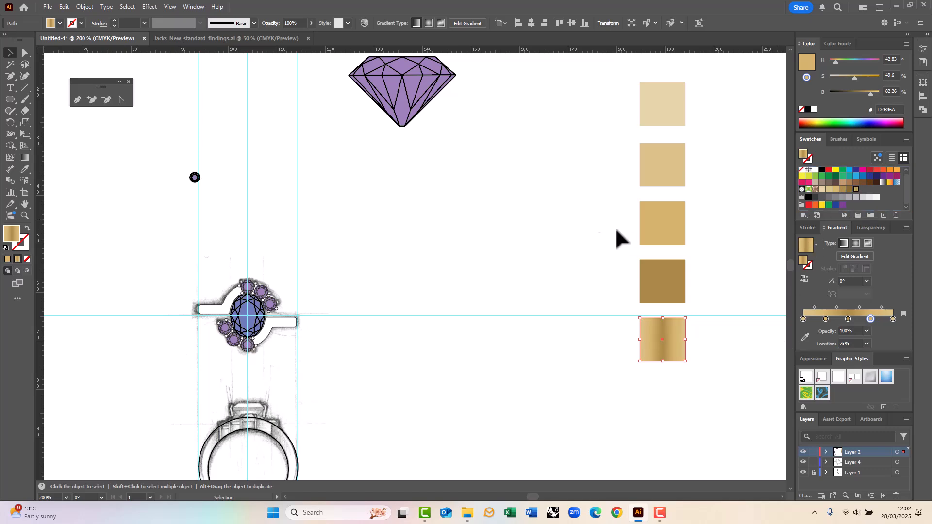
# Fill the top view's halo and shank shapes with the saved gold gradient.
pyautogui.click(532, 272)
pyautogui.scroll(-1, 529, 273)
pyautogui.press('super')
pyautogui.click(552, 113)
pyautogui.moveTo(217, 289); pyautogui.dragTo(313, 302)
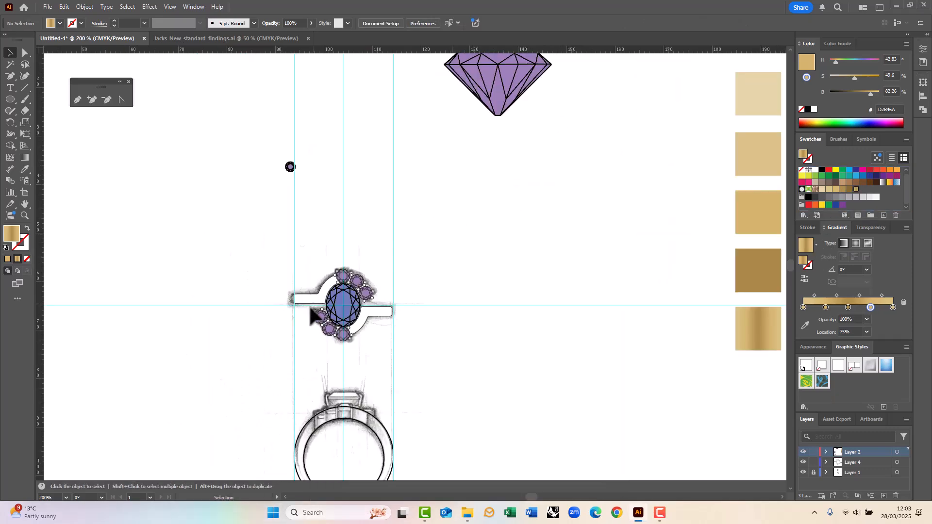
pyautogui.click(313, 302)
pyautogui.click(856, 191)
# Run the gold gradient diagonally across the whole top view, from its upper left to its lower right.
pyautogui.click(25, 169)
pyautogui.press('g')
pyautogui.moveTo(292, 264)
pyautogui.mouseDown()
pyautogui.moveTo(388, 343)
pyautogui.moveTo(386, 356)
pyautogui.moveTo(312, 339)
pyautogui.moveTo(394, 346)
pyautogui.mouseUp()
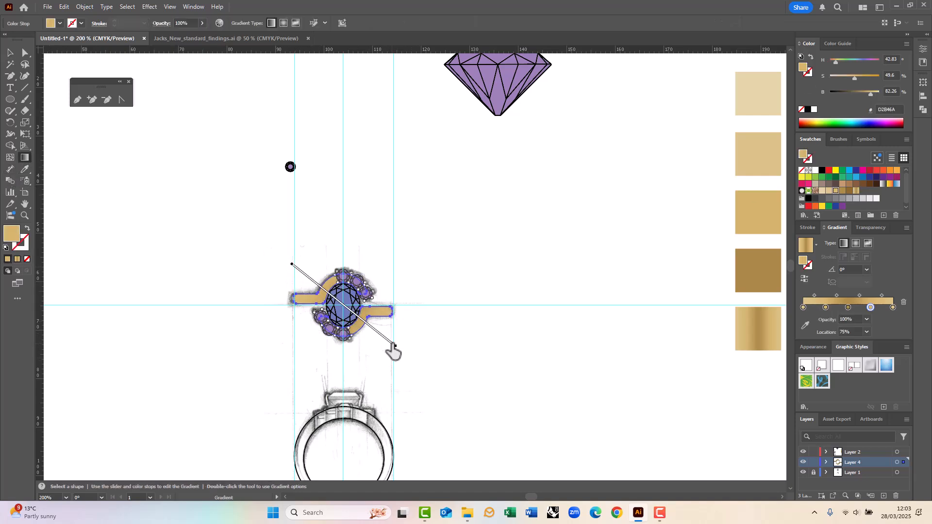
pyautogui.press('v')
pyautogui.click(437, 297)
# Rework the linear gold gradient into seven stops repeating light and dark gold tones, and save it as a new swatch.
pyautogui.scroll(3, 344, 338)
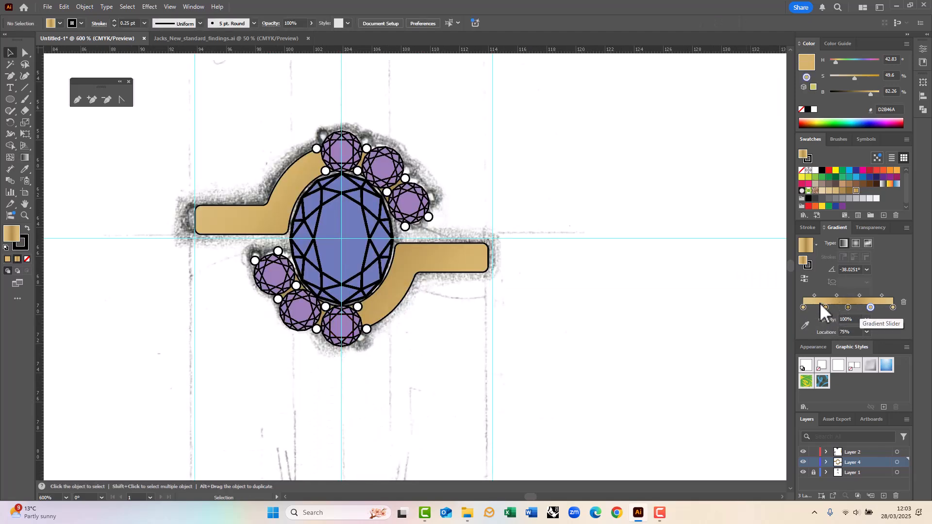
pyautogui.moveTo(819, 307)
pyautogui.mouseDown()
pyautogui.moveTo(849, 307)
pyautogui.moveTo(837, 307)
pyautogui.mouseUp()
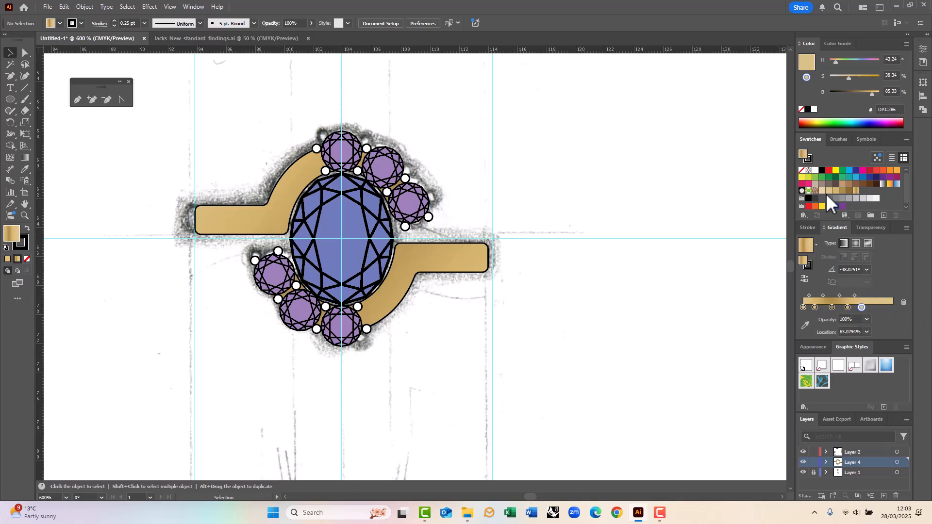
pyautogui.click(872, 307)
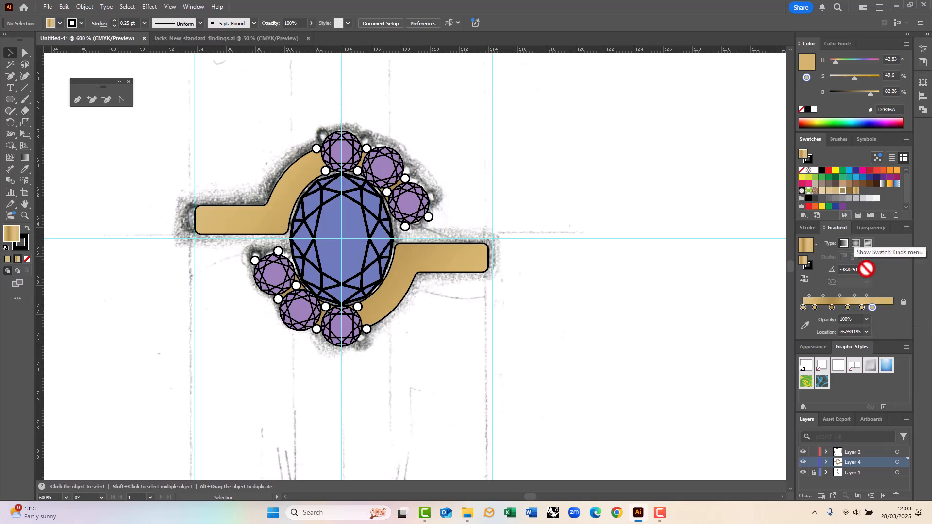
pyautogui.click(885, 307)
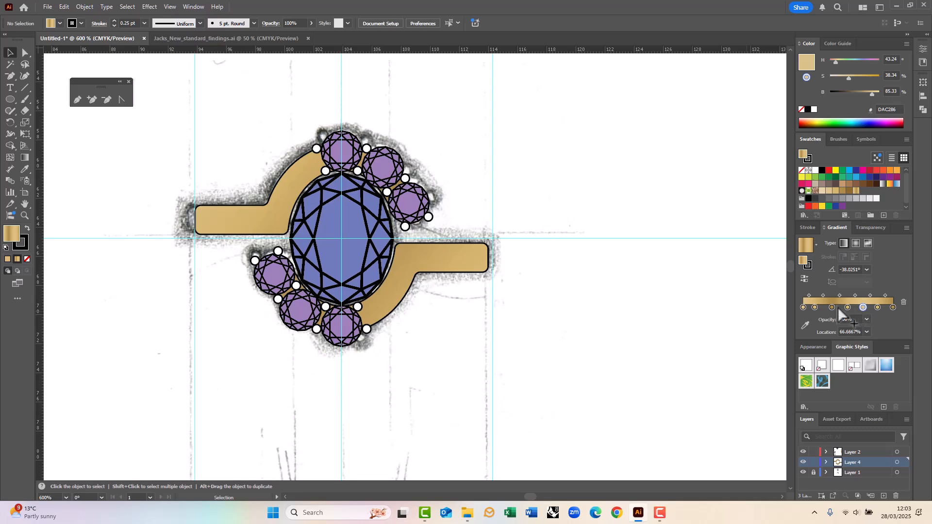
pyautogui.moveTo(831, 306); pyautogui.dragTo(830, 307)
pyautogui.moveTo(814, 242); pyautogui.dragTo(874, 188)
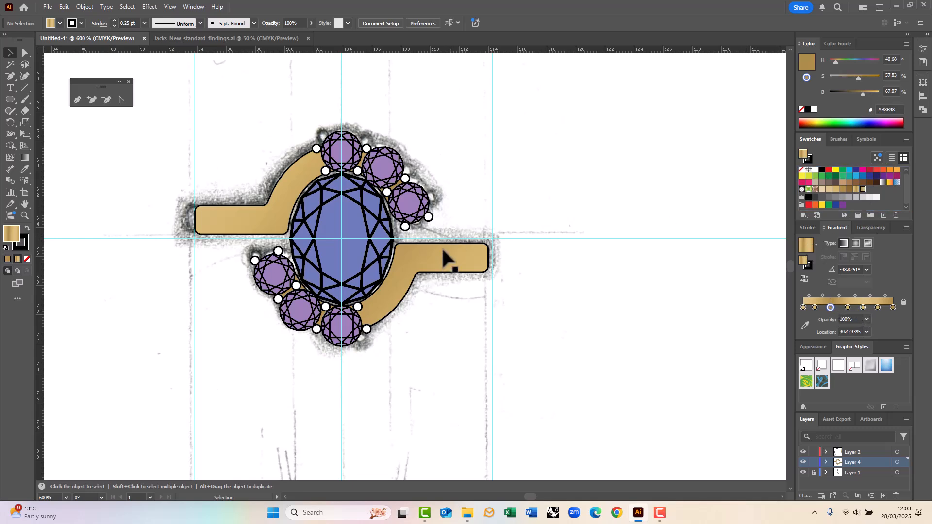
# Fill the top view's metal shapes with the new linear gradient and run it diagonally from upper left to lower right.
pyautogui.click(453, 247)
pyautogui.click(862, 189)
pyautogui.click(482, 235)
pyautogui.scroll(-1, 480, 235)
pyautogui.click(361, 239)
pyautogui.click(25, 157)
pyautogui.moveTo(310, 182); pyautogui.dragTo(609, 360)
pyautogui.moveTo(320, 162)
pyautogui.mouseDown()
pyautogui.moveTo(532, 189)
pyautogui.moveTo(349, 194)
pyautogui.moveTo(516, 312)
pyautogui.moveTo(508, 311)
pyautogui.mouseUp()
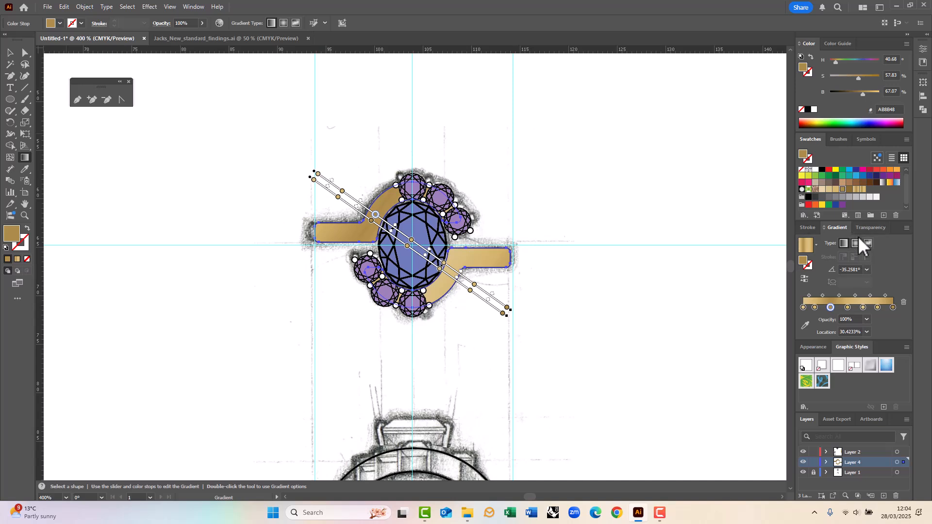
pyautogui.press('v')
pyautogui.click(639, 223)
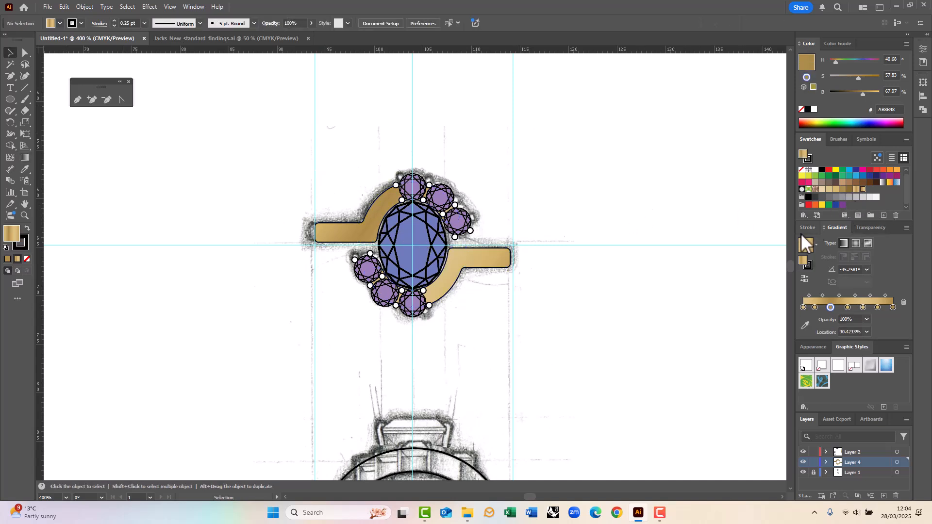
# Build a radial gradient with five gold stops running from light to dark, to serve as a new swatch.
pyautogui.click(870, 189)
pyautogui.click(852, 244)
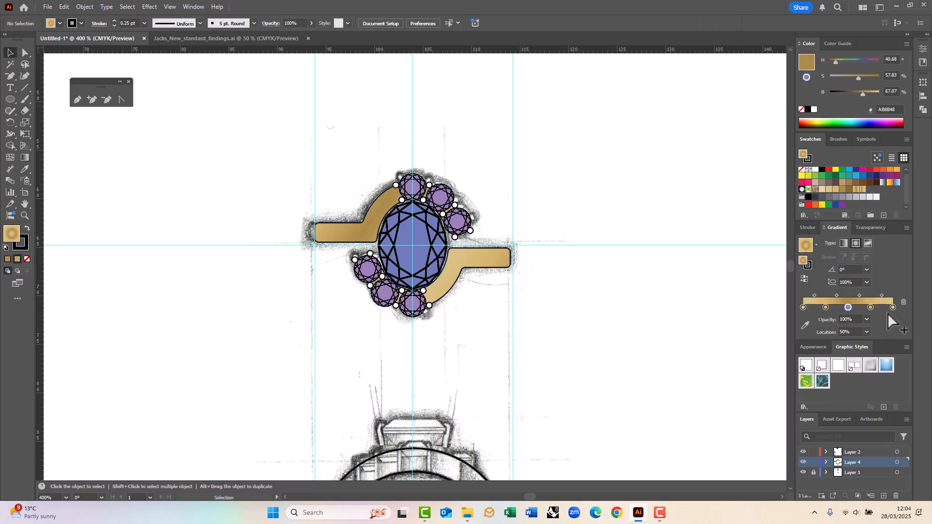
pyautogui.click(848, 307)
pyautogui.click(904, 302)
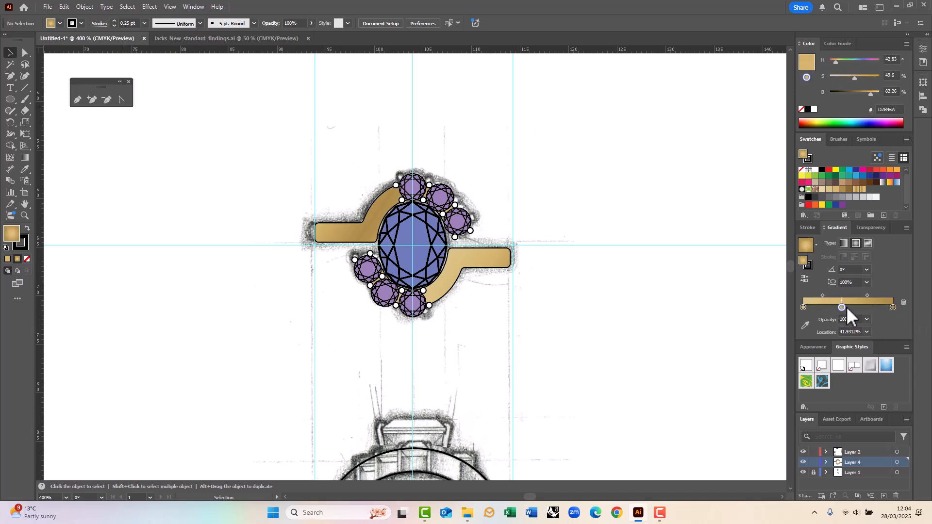
pyautogui.moveTo(852, 307); pyautogui.dragTo(816, 310)
pyautogui.moveTo(876, 307); pyautogui.dragTo(873, 307)
pyautogui.moveTo(849, 189); pyautogui.dragTo(804, 309)
pyautogui.click(822, 308)
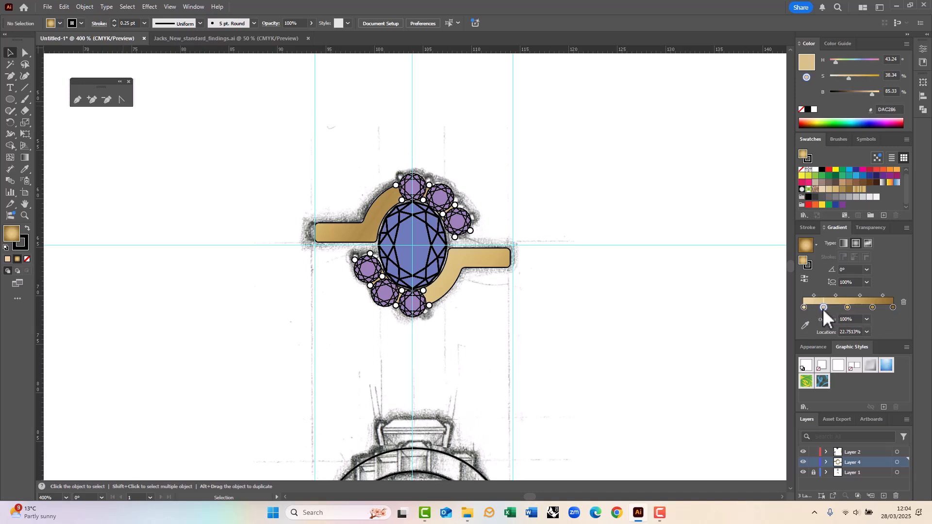
# Apply the radial gold gradient to the top view's metal shapes, running diagonally from the upper left to the lower right.
pyautogui.click(479, 264)
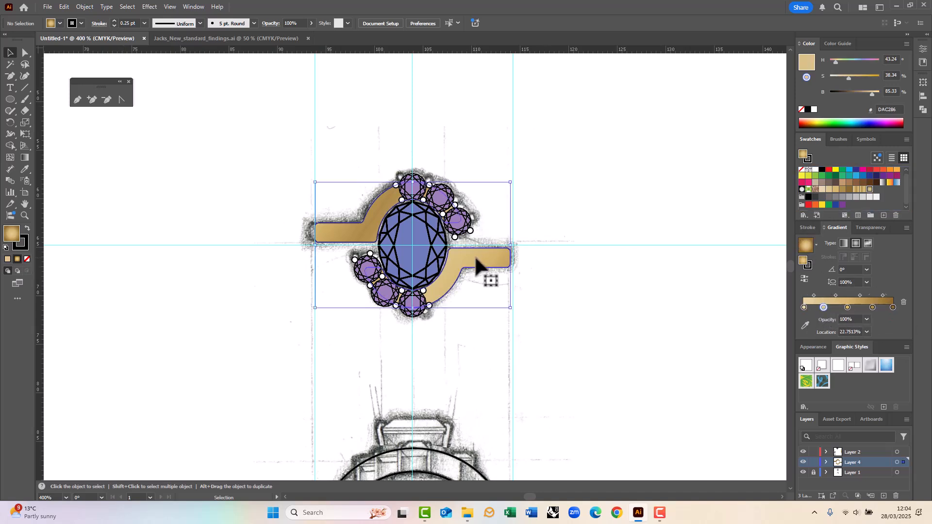
pyautogui.click(869, 191)
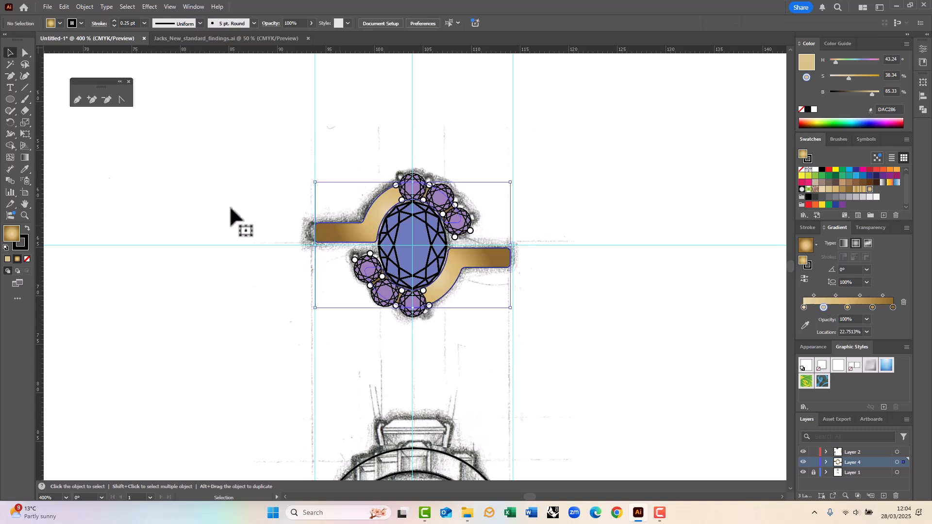
pyautogui.click(25, 157)
pyautogui.moveTo(331, 190); pyautogui.dragTo(557, 364)
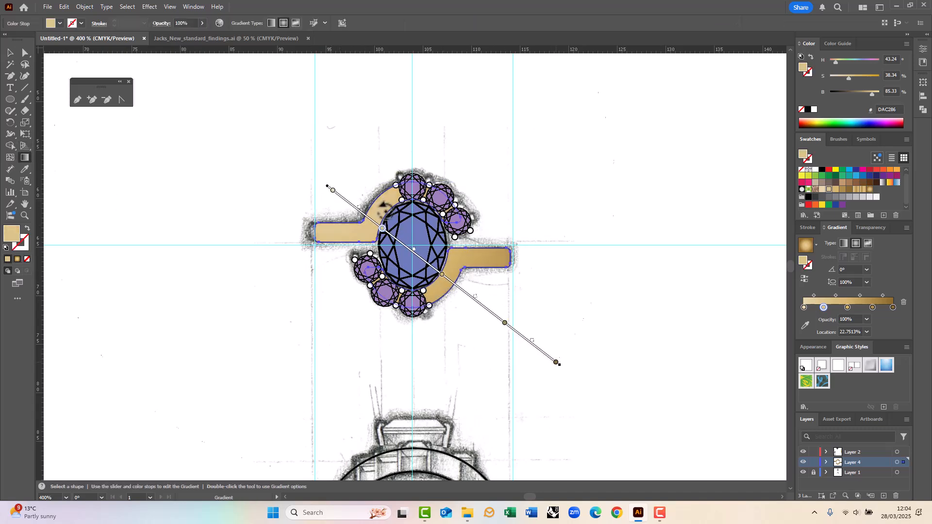
pyautogui.moveTo(358, 192); pyautogui.dragTo(517, 317)
pyautogui.moveTo(370, 212); pyautogui.dragTo(518, 328)
pyautogui.press('v')
pyautogui.hotkey('ctrl', 'shift', 'a')
# Select all the white claws of the top view with the Magic Wand and fill them with the radial gold gradient.
pyautogui.scroll(-1, 444, 281)
pyautogui.scroll(2, 402, 284)
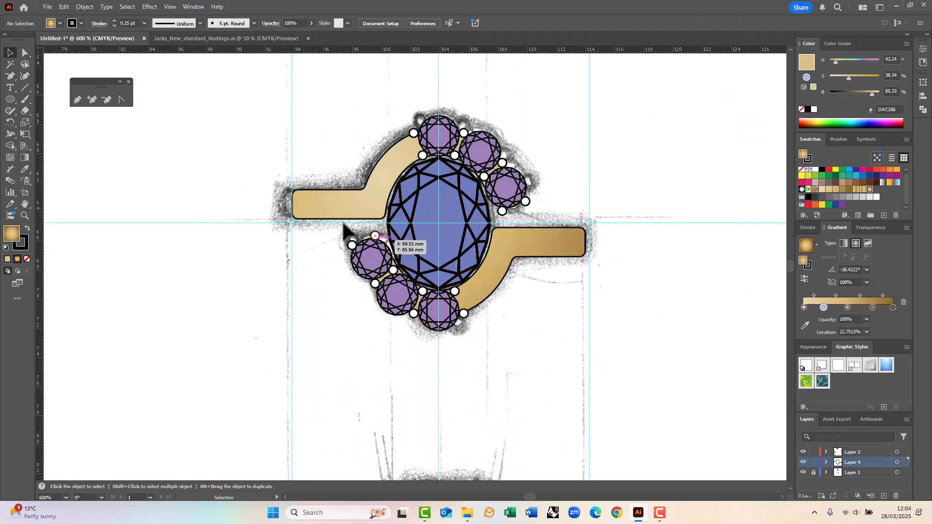
pyautogui.click(352, 244)
pyautogui.hotkey('ctrl', 'shift', 'a')
pyautogui.click(11, 64)
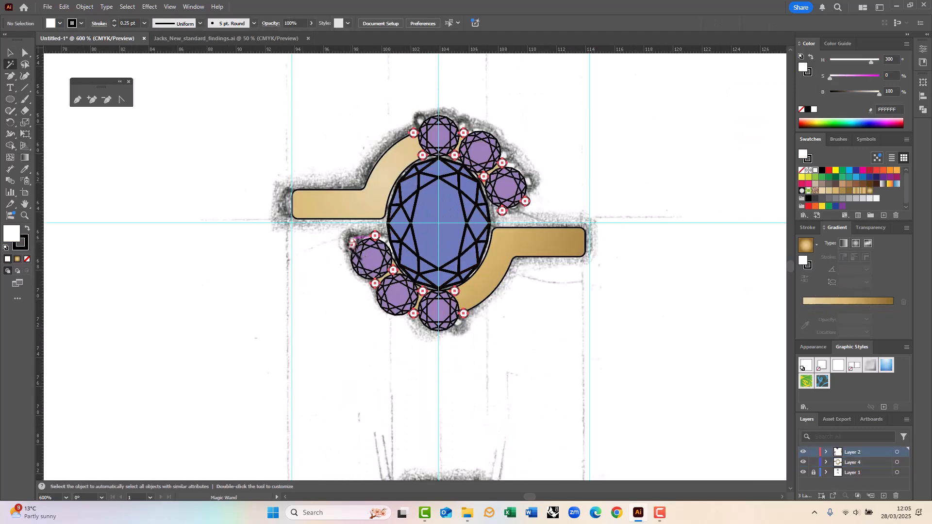
pyautogui.click(352, 244)
pyautogui.scroll(-4, 365, 265)
pyautogui.scroll(1, 369, 264)
pyautogui.press('v')
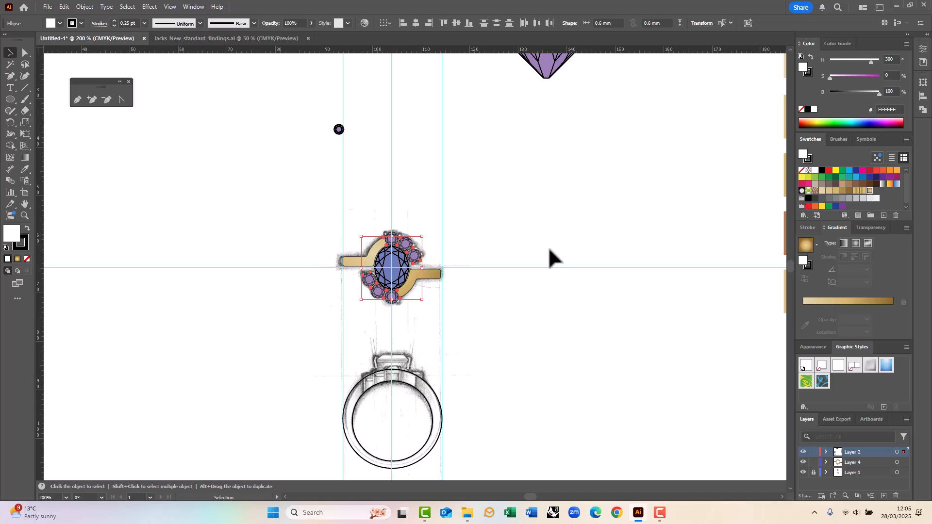
pyautogui.click(869, 191)
# Add vertical guides from the edges of the top view's small purple gems down through the front view.
pyautogui.scroll(3, 366, 288)
pyautogui.scroll(-2, 358, 284)
pyautogui.scroll(-1, 354, 315)
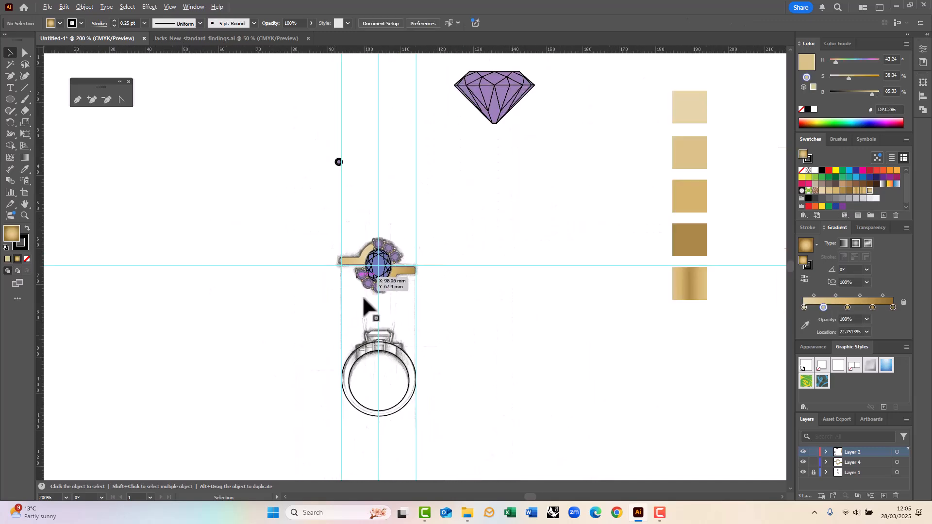
pyautogui.click(327, 383)
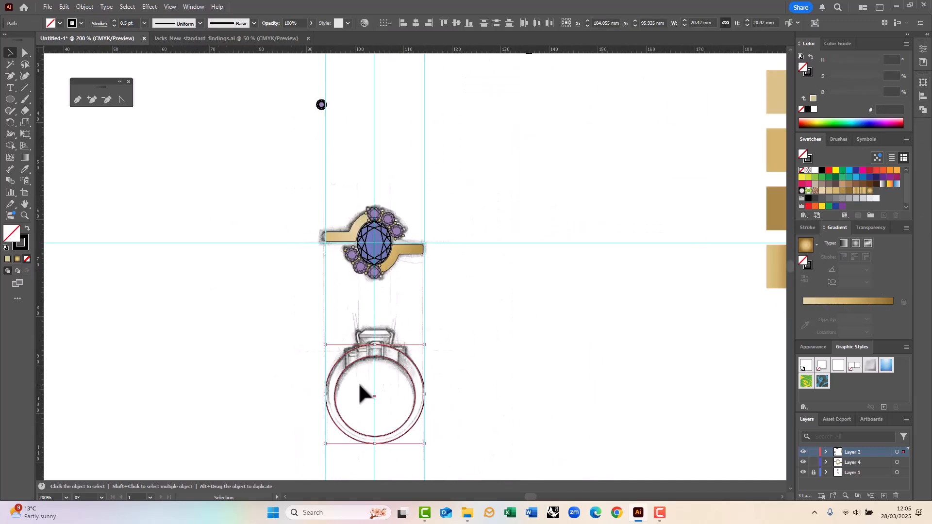
pyautogui.scroll(2, 359, 389)
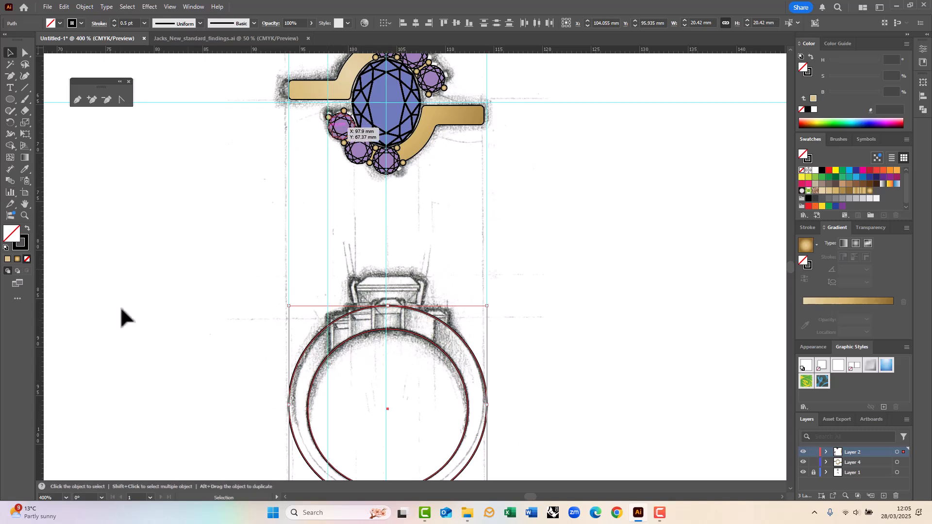
pyautogui.moveTo(182, 279); pyautogui.dragTo(438, 125)
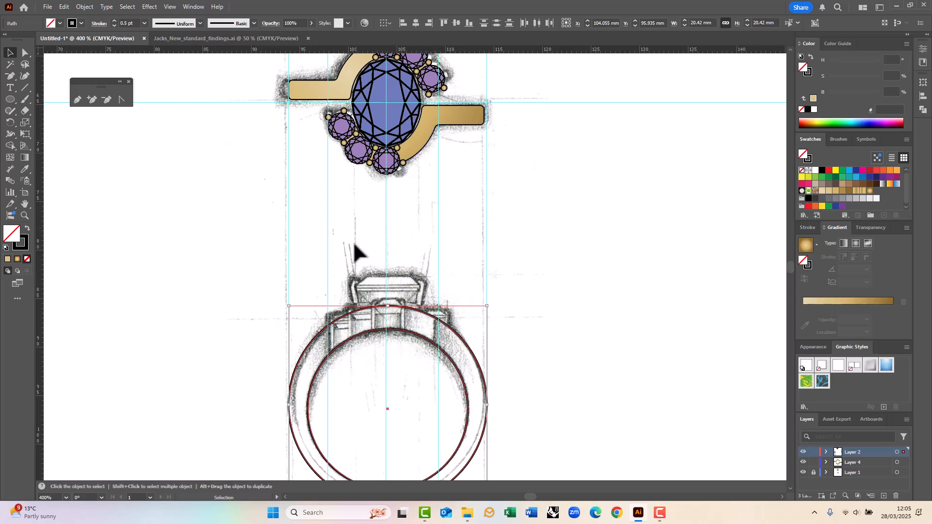
pyautogui.moveTo(407, 193); pyautogui.dragTo(399, 160)
pyautogui.moveTo(222, 192); pyautogui.dragTo(345, 155)
pyautogui.moveTo(40, 262); pyautogui.dragTo(360, 187)
pyautogui.moveTo(375, 155); pyautogui.dragTo(374, 157)
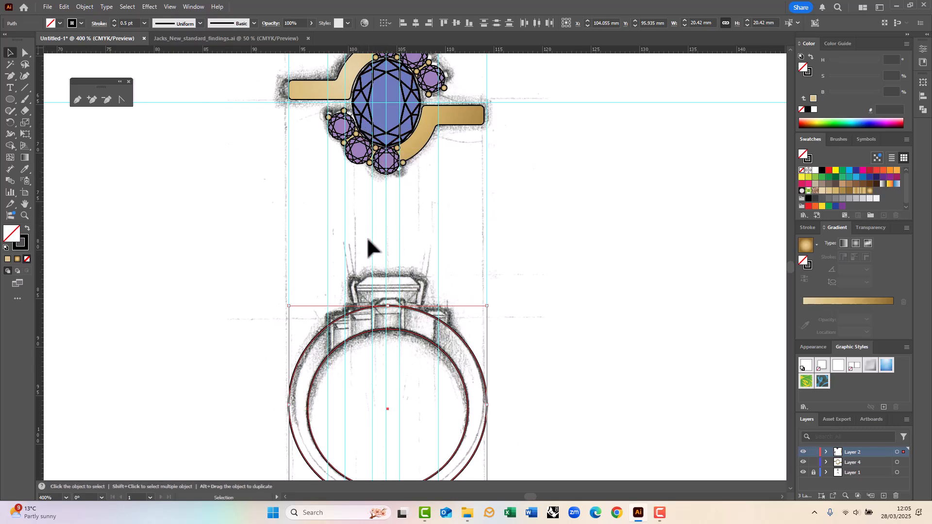
# Place the purple side-view diamond beside the ring's front view and scale it proportionally to 2.8 mm wide.
pyautogui.scroll(2, 377, 162)
pyautogui.scroll(-6, 373, 166)
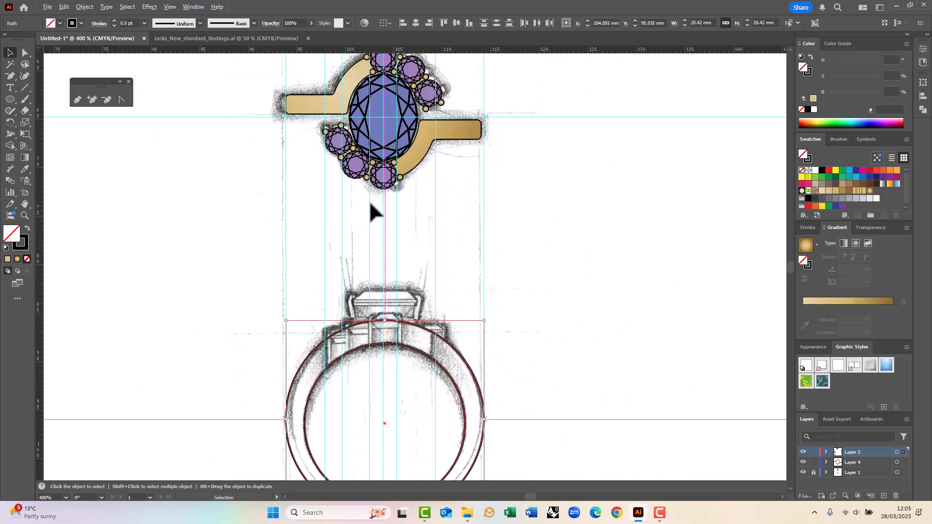
pyautogui.moveTo(433, 154); pyautogui.dragTo(322, 240)
pyautogui.scroll(4, 394, 352)
pyautogui.scroll(-2, 358, 279)
pyautogui.scroll(2, 356, 274)
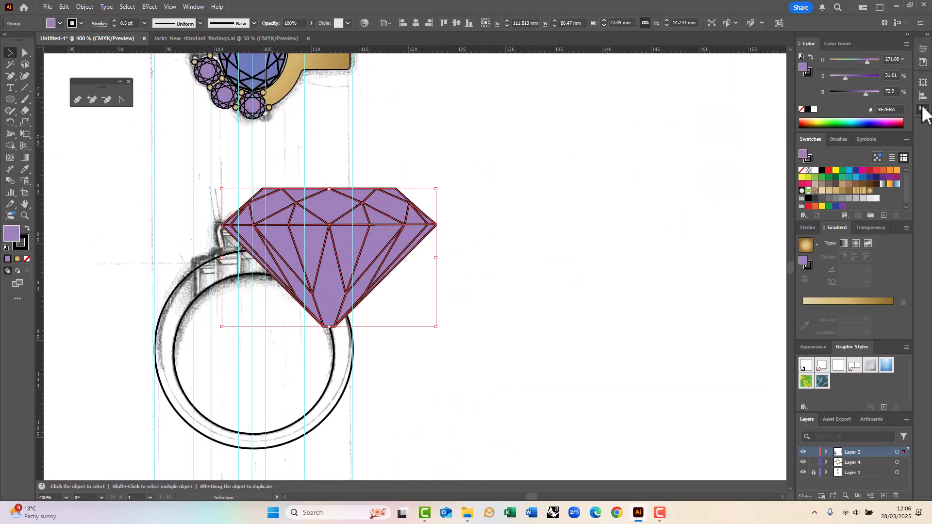
pyautogui.click(923, 82)
pyautogui.press('BackSpace')
pyautogui.press('BackSpace')
pyautogui.press('BackSpace')
pyautogui.write('.8')
pyautogui.press('Return')
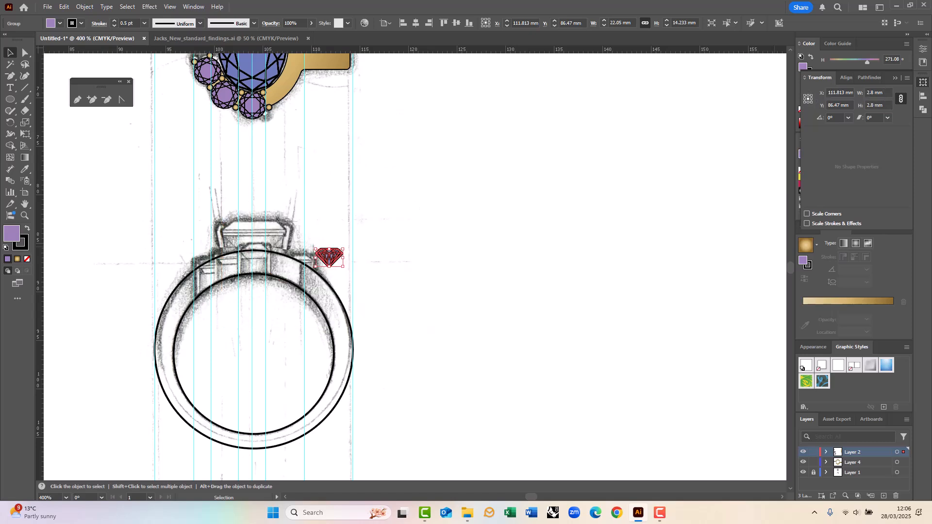
# Set the small diamond's stroke to 0.25 pt and align it with the outermost gem guide on the sketch's left shoulder.
pyautogui.click(328, 229)
pyautogui.moveTo(330, 232); pyautogui.dragTo(476, 257)
pyautogui.click(483, 283)
pyautogui.click(895, 77)
pyautogui.click(811, 228)
pyautogui.click(854, 242)
pyautogui.click(861, 255)
pyautogui.scroll(1, 410, 278)
pyautogui.moveTo(411, 278); pyautogui.dragTo(476, 372)
pyautogui.moveTo(571, 369)
pyautogui.mouseDown()
pyautogui.moveTo(397, 177)
pyautogui.moveTo(395, 388)
pyautogui.moveTo(379, 370)
pyautogui.mouseUp()
pyautogui.scroll(4, 382, 402)
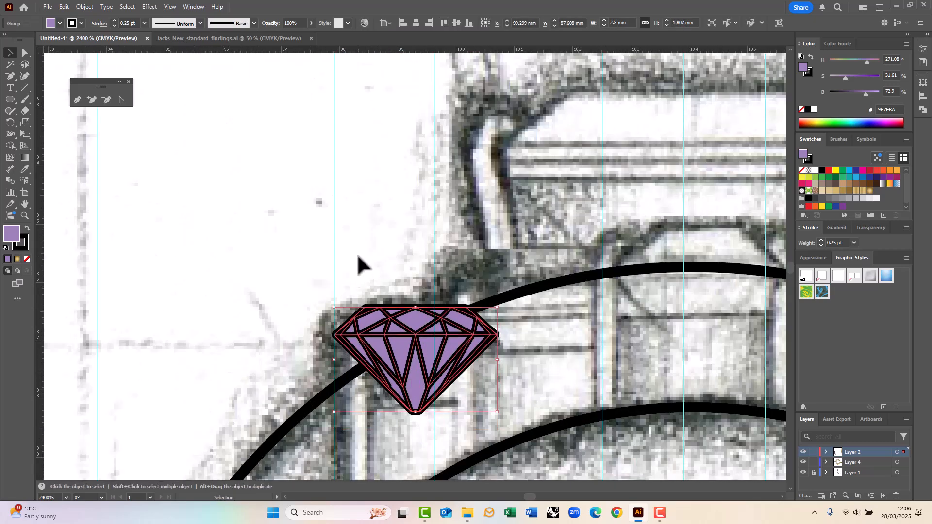
# Draw a rectangle as wide as the small diamond and place it over the diamond's lower part as its setting.
pyautogui.click(355, 255)
pyautogui.scroll(-2, 347, 263)
pyautogui.click(11, 100)
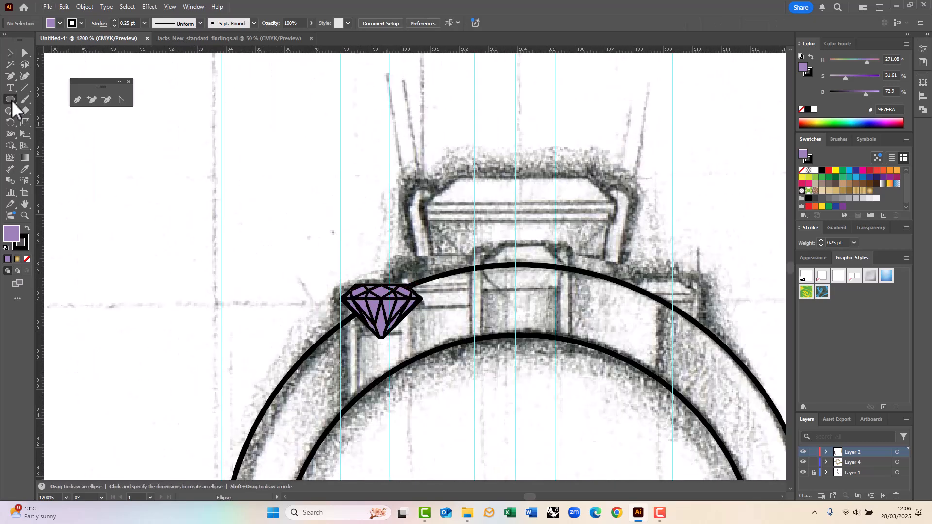
pyautogui.moveTo(10, 100); pyautogui.dragTo(55, 119)
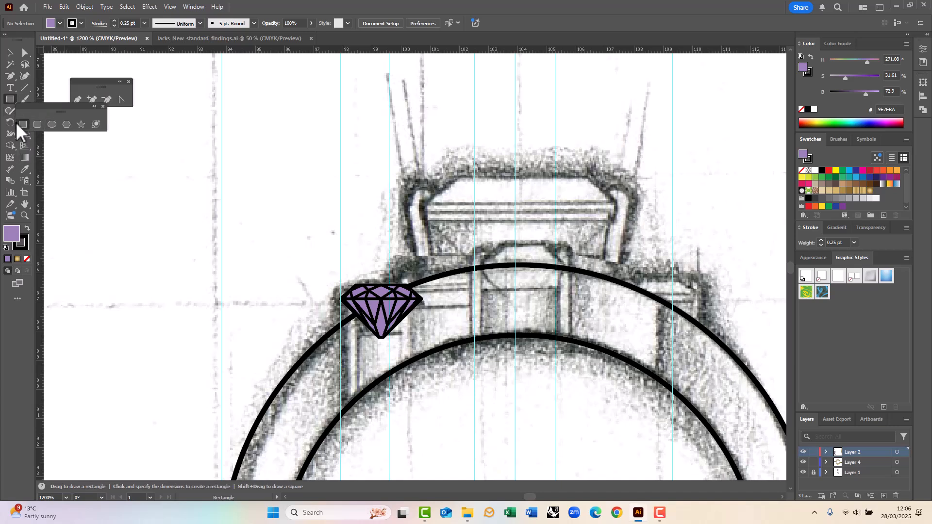
pyautogui.moveTo(78, 148); pyautogui.dragTo(146, 217)
pyautogui.press('v')
pyautogui.moveTo(104, 167); pyautogui.dragTo(367, 329)
pyautogui.moveTo(406, 376); pyautogui.dragTo(422, 432)
# Duplicate the setting rectangle, narrow the copy and fully round its ends to form a claw bar beside the diamond.
pyautogui.scroll(1, 301, 178)
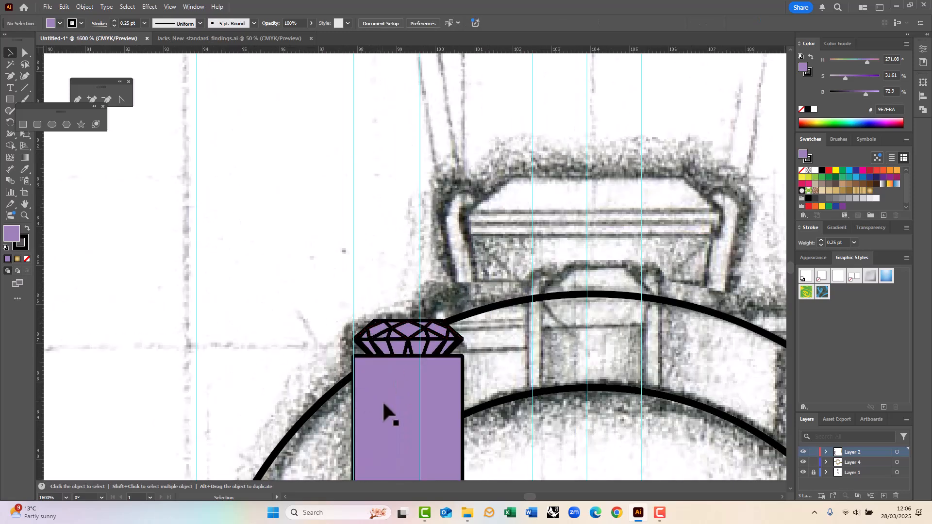
pyautogui.keyDown('alt'); pyautogui.moveTo(380, 399); pyautogui.dragTo(276, 332); pyautogui.keyUp('alt')
pyautogui.moveTo(249, 370); pyautogui.dragTo(328, 390)
pyautogui.moveTo(335, 296); pyautogui.dragTo(337, 302)
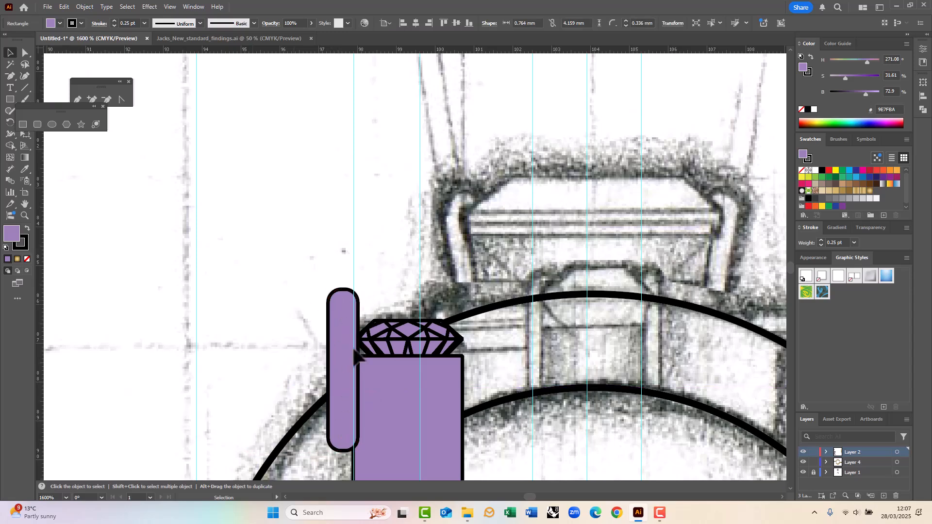
# Set the claw bar's width to 0.6 mm.
pyautogui.scroll(-1, 346, 352)
pyautogui.click(365, 362)
pyautogui.click(923, 83)
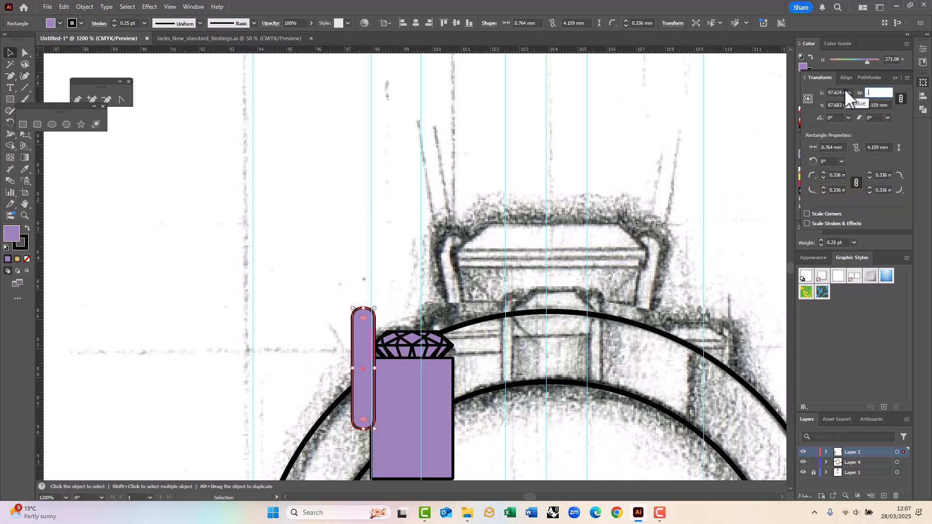
pyautogui.write('0.6')
pyautogui.press('Return')
pyautogui.click(251, 326)
# Lengthen the claw bar to about 5.6 mm and copy it so four bars hang from the top view's lower claws.
pyautogui.moveTo(309, 380); pyautogui.dragTo(288, 288)
pyautogui.scroll(1, 343, 277)
pyautogui.moveTo(341, 273)
pyautogui.mouseDown()
pyautogui.moveTo(339, 294)
pyautogui.moveTo(345, 282)
pyautogui.mouseUp()
pyautogui.moveTo(362, 351); pyautogui.dragTo(402, 145)
pyautogui.click(561, 447)
pyautogui.scroll(-4, 423, 386)
pyautogui.scroll(1, 370, 166)
pyautogui.scroll(5, 405, 115)
pyautogui.moveTo(385, 253); pyautogui.dragTo(362, 206)
pyautogui.scroll(-2, 362, 206)
pyautogui.moveTo(377, 264); pyautogui.dragTo(435, 351)
pyautogui.moveTo(337, 355); pyautogui.dragTo(254, 259)
pyautogui.moveTo(355, 321); pyautogui.dragTo(593, 395)
# Copy the diamond with its setting to the second and centre gem positions of the front view, aligned to the guides.
pyautogui.scroll(-3, 413, 291)
pyautogui.scroll(-3, 383, 340)
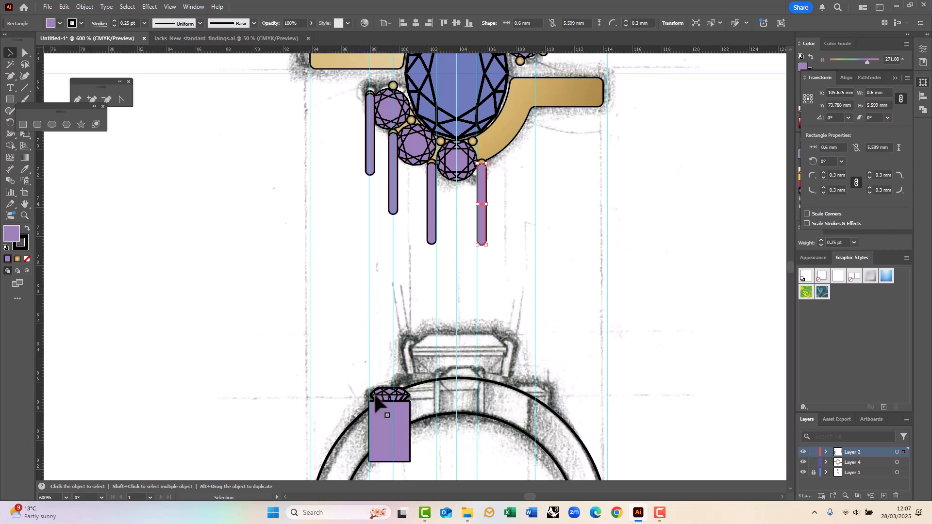
pyautogui.scroll(1, 383, 420)
pyautogui.moveTo(383, 402); pyautogui.dragTo(488, 369)
pyautogui.scroll(2, 421, 395)
pyautogui.scroll(-2, 426, 379)
pyautogui.scroll(4, 488, 369)
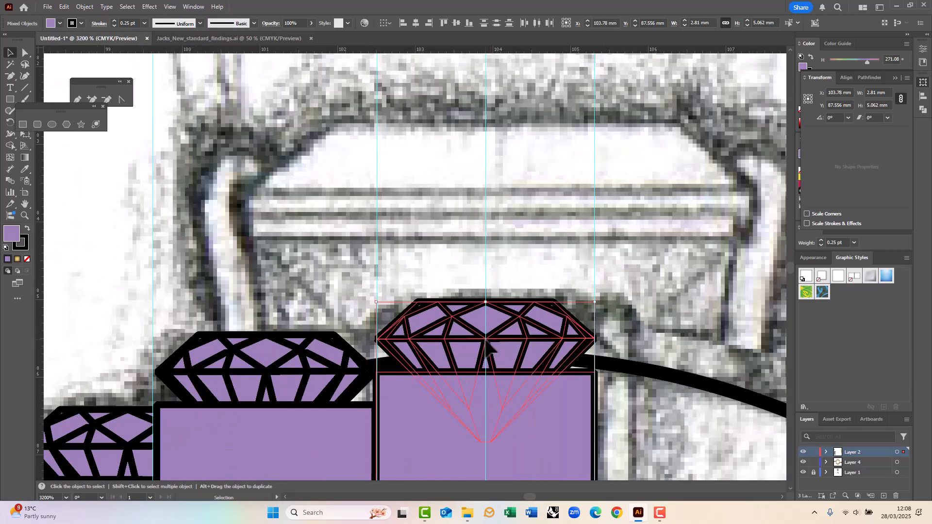
pyautogui.scroll(-5, 487, 342)
pyautogui.scroll(2, 403, 355)
# Move the four claw bars straight down from the top view onto the gem settings of the front view.
pyautogui.click(301, 323)
pyautogui.scroll(-2, 394, 323)
pyautogui.scroll(1, 394, 323)
pyautogui.moveTo(354, 276); pyautogui.dragTo(373, 343)
pyautogui.moveTo(370, 289); pyautogui.dragTo(355, 246)
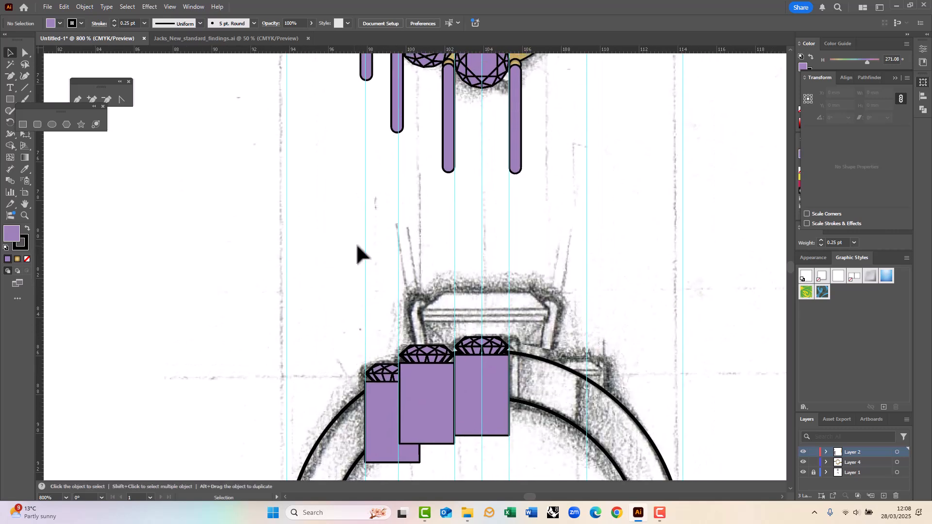
pyautogui.click(453, 140)
pyautogui.keyDown('shift'); pyautogui.click(518, 126); pyautogui.keyUp('shift')
pyautogui.moveTo(447, 134); pyautogui.dragTo(446, 405)
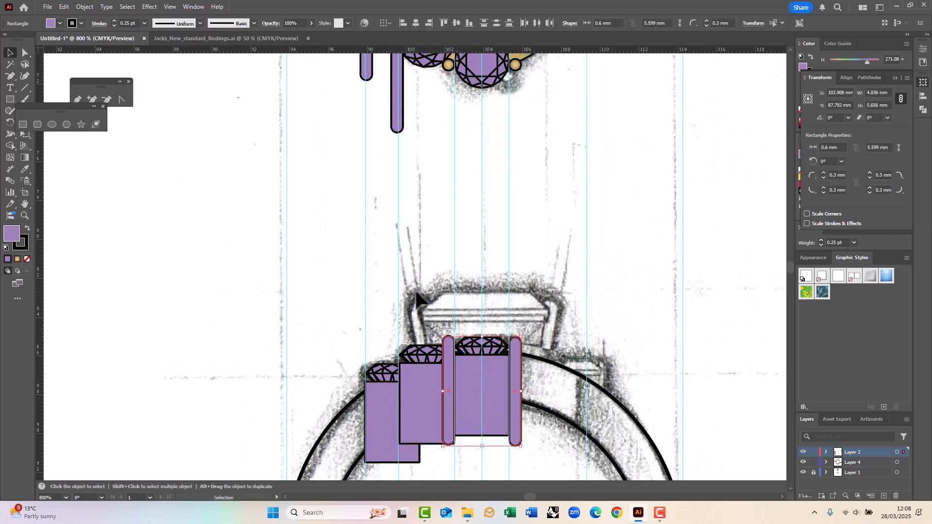
pyautogui.scroll(-1, 416, 247)
pyautogui.moveTo(421, 162); pyautogui.dragTo(415, 408)
pyautogui.moveTo(397, 143); pyautogui.dragTo(397, 437)
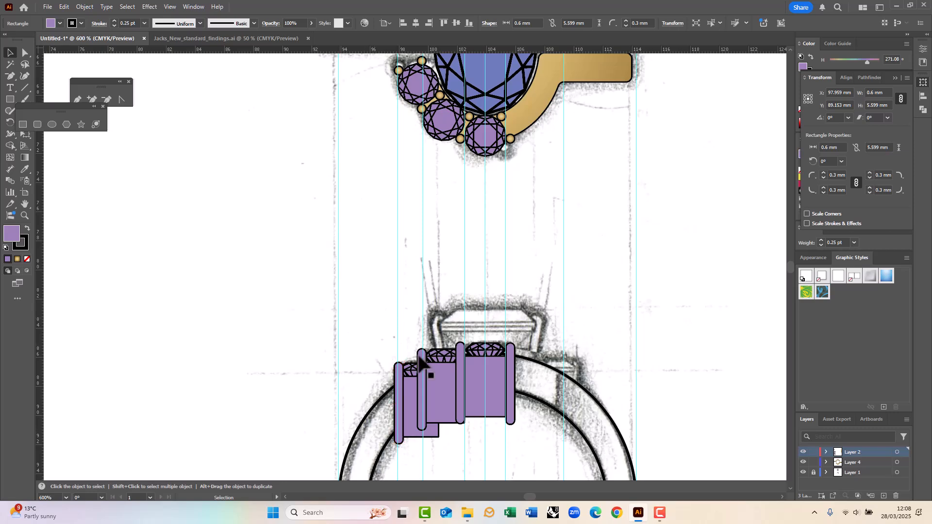
pyautogui.scroll(-4, 419, 356)
pyautogui.scroll(2, 447, 306)
pyautogui.scroll(-2, 464, 320)
pyautogui.scroll(2, 461, 324)
pyautogui.scroll(2, 443, 390)
pyautogui.scroll(-2, 440, 383)
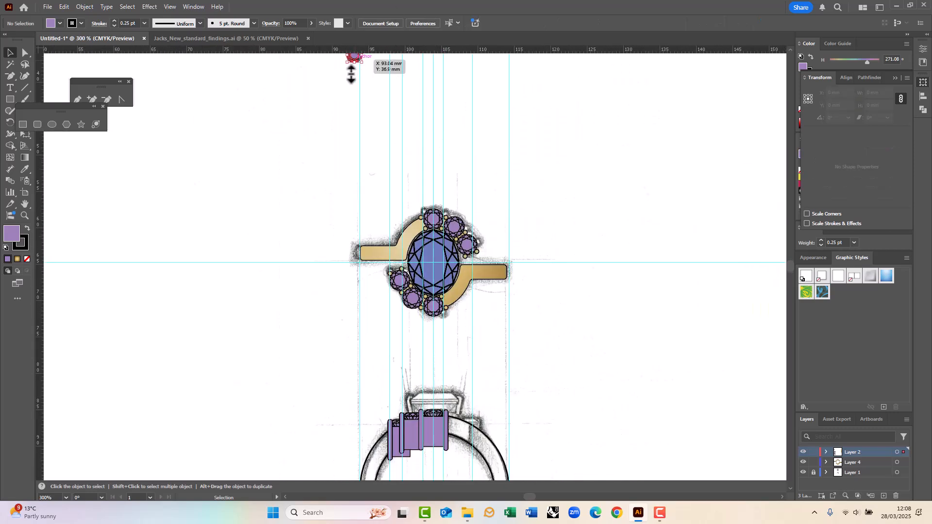
pyautogui.scroll(1, 434, 415)
pyautogui.moveTo(434, 266); pyautogui.dragTo(427, 383)
pyautogui.scroll(-3, 365, 345)
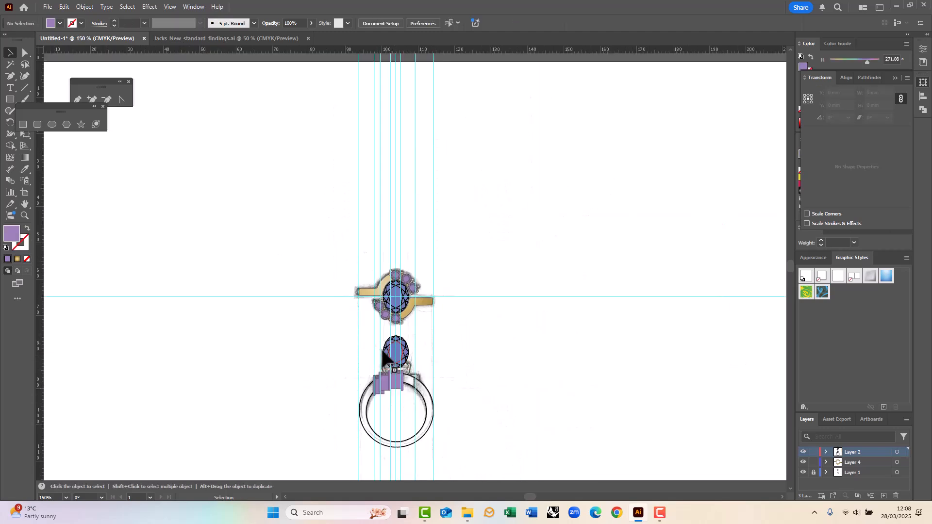
pyautogui.scroll(5, 388, 359)
pyautogui.scroll(-2, 407, 325)
pyautogui.click(405, 325)
pyautogui.press('Delete')
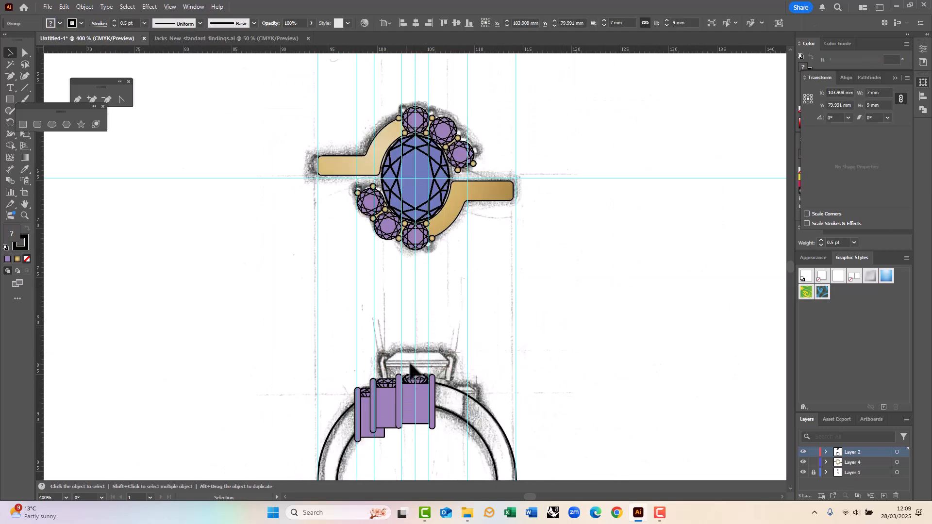
# Copy the front view's centre diamond straight up and set the copy's width to 7 mm, keeping its proportions.
pyautogui.scroll(2, 413, 378)
pyautogui.moveTo(417, 376); pyautogui.dragTo(415, 345)
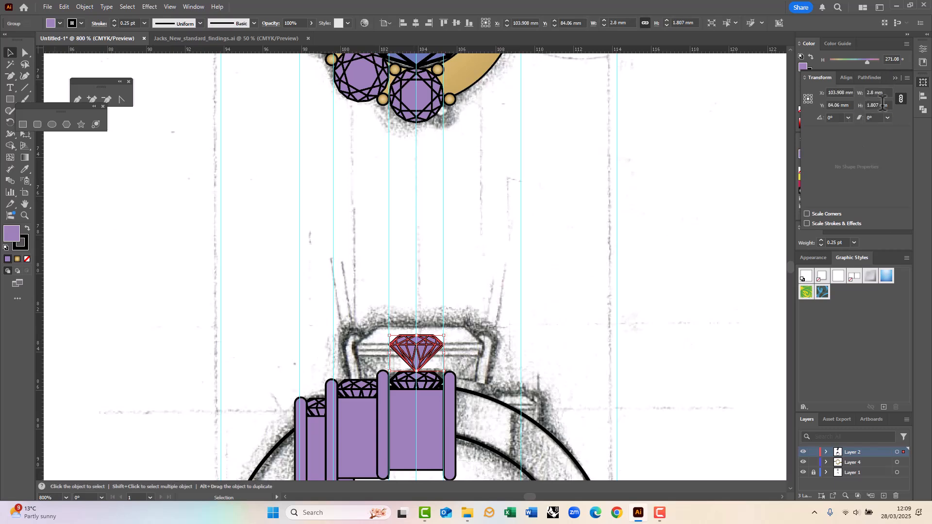
pyautogui.write('7')
pyautogui.press('Return')
pyautogui.scroll(-2, 534, 303)
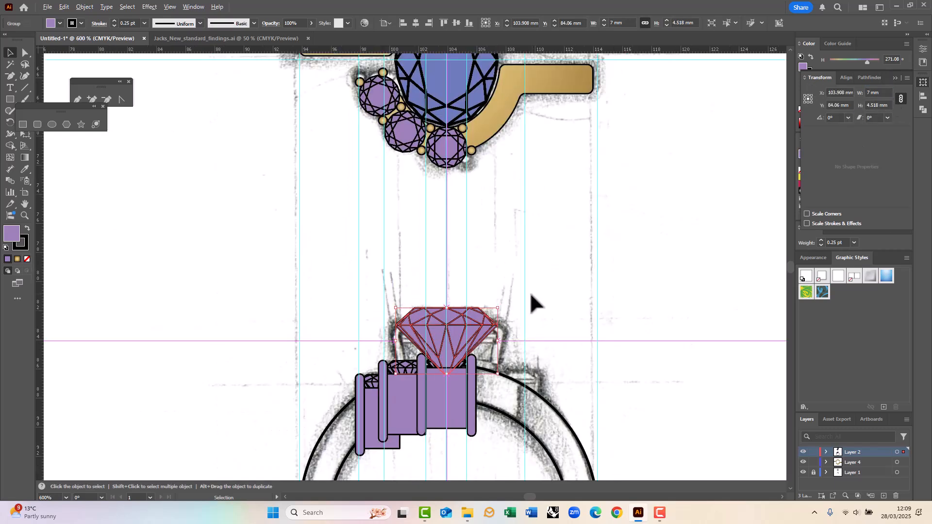
# Set the outline weight of the top view's oval centre stone to 0.25 pt.
pyautogui.click(481, 150)
pyautogui.click(854, 243)
pyautogui.click(869, 255)
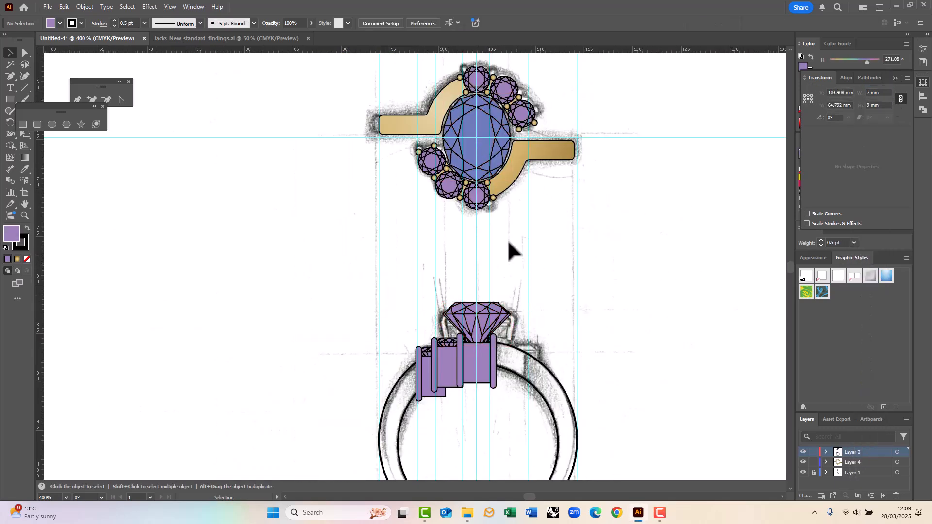
# Move the 7 mm wide diamond straight down about 0.9 mm and send it behind the small gems and settings.
pyautogui.scroll(2, 512, 313)
pyautogui.click(428, 318)
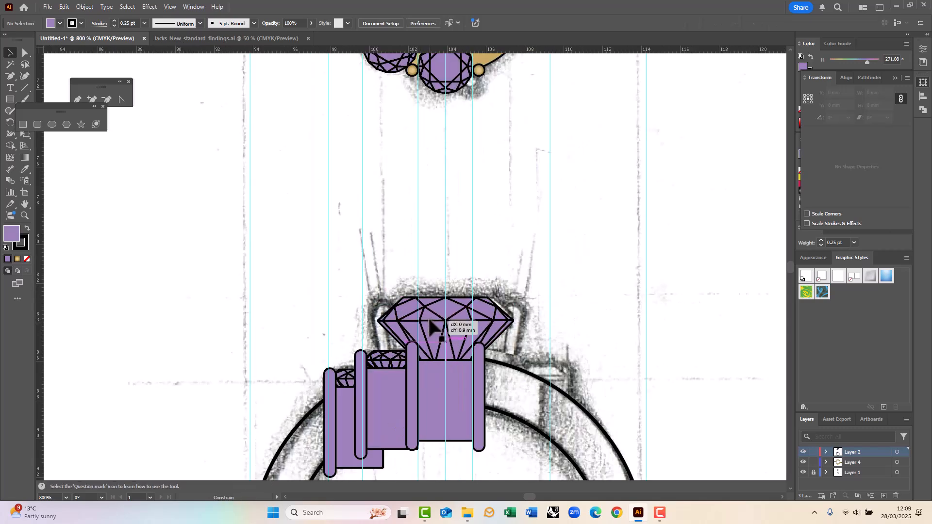
pyautogui.click(305, 309)
pyautogui.scroll(-2, 388, 291)
pyautogui.scroll(1, 372, 305)
pyautogui.moveTo(339, 308); pyautogui.dragTo(381, 275)
pyautogui.click(477, 262)
pyautogui.hotkey('ctrl', 'shift', '[')
# Try to mirror a copy of the second gem with its setting and claw bar across the front view's centre guide.
pyautogui.click(396, 298)
pyautogui.scroll(-1, 407, 326)
pyautogui.scroll(2, 466, 316)
pyautogui.click(382, 297)
pyautogui.keyDown('shift'); pyautogui.click(375, 324); pyautogui.keyUp('shift')
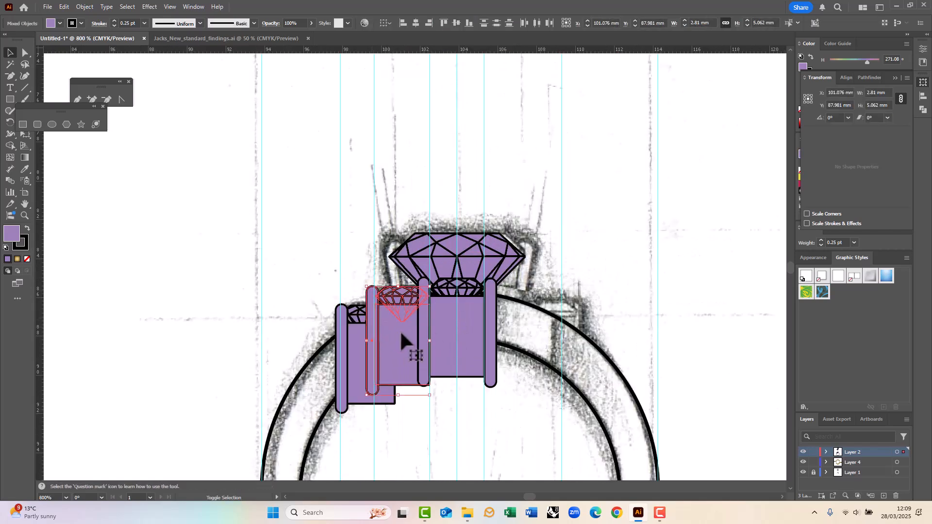
pyautogui.moveTo(12, 121); pyautogui.dragTo(73, 135)
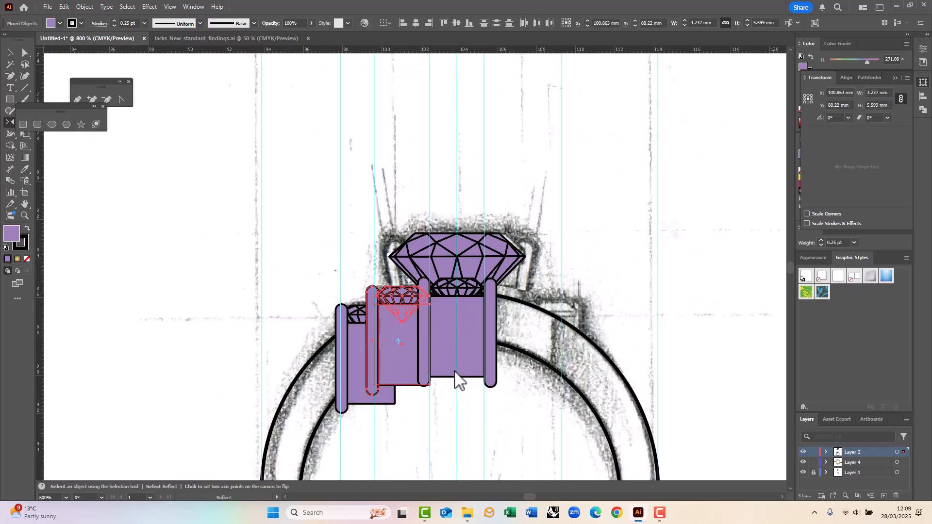
pyautogui.keyDown('alt'); pyautogui.click(456, 192); pyautogui.keyUp('alt')
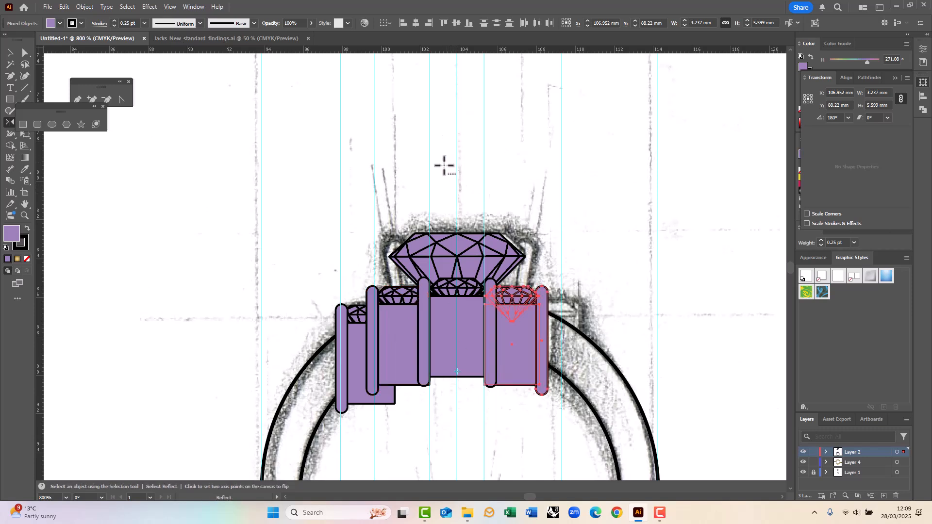
pyautogui.hotkey('ctrl', 'z')
# Mirror a copy of the outermost gem with its setting and claw bar across the front view's vertical centre guide.
pyautogui.press('v')
pyautogui.click(348, 287)
pyautogui.click(353, 312)
pyautogui.keyDown('shift'); pyautogui.click(340, 364); pyautogui.keyUp('shift')
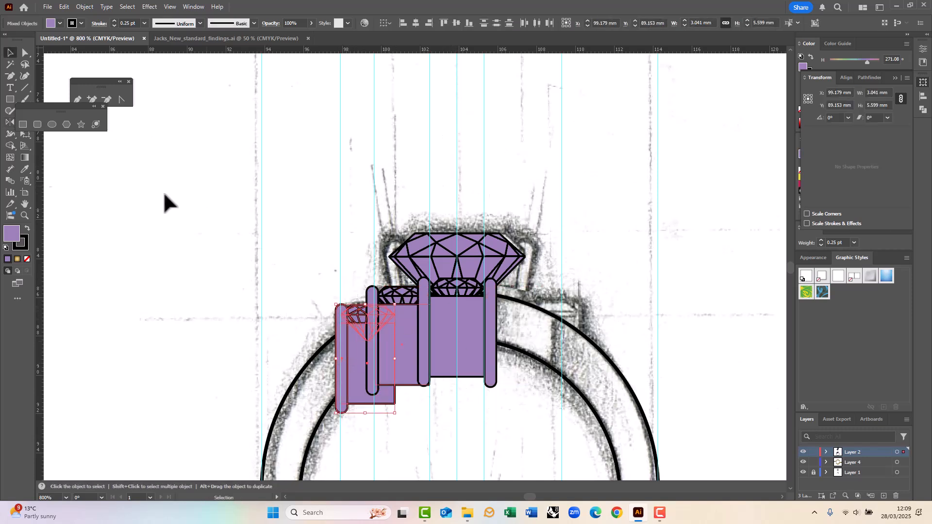
pyautogui.click(10, 124)
pyautogui.click(457, 354)
pyautogui.keyDown('alt'); pyautogui.click(455, 144); pyautogui.keyUp('alt')
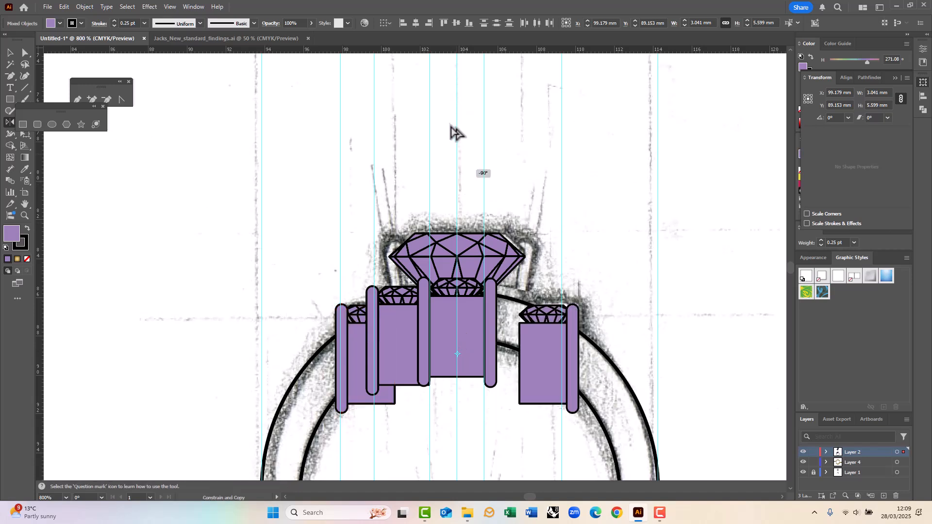
pyautogui.press('v')
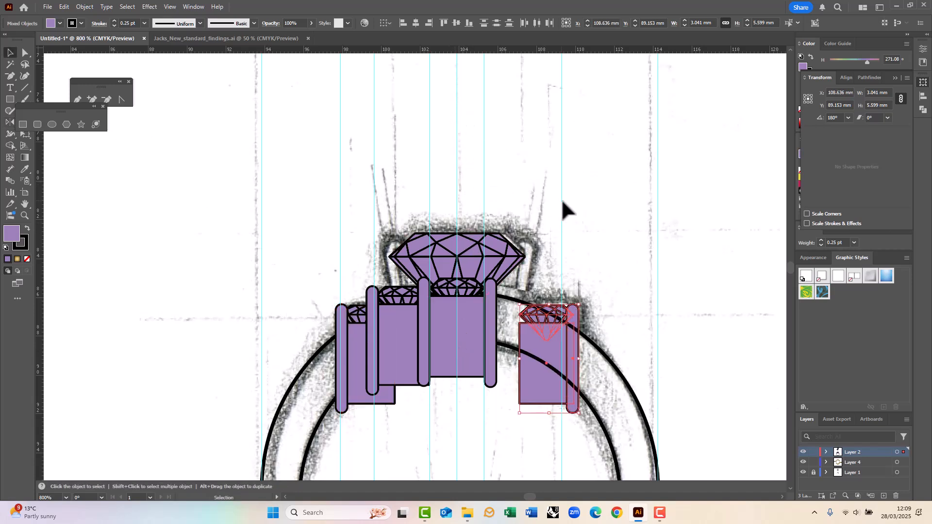
# Fill the front view's ring band with the gold gradient swatch.
pyautogui.moveTo(610, 340); pyautogui.dragTo(581, 475)
pyautogui.click(869, 77)
pyautogui.click(834, 102)
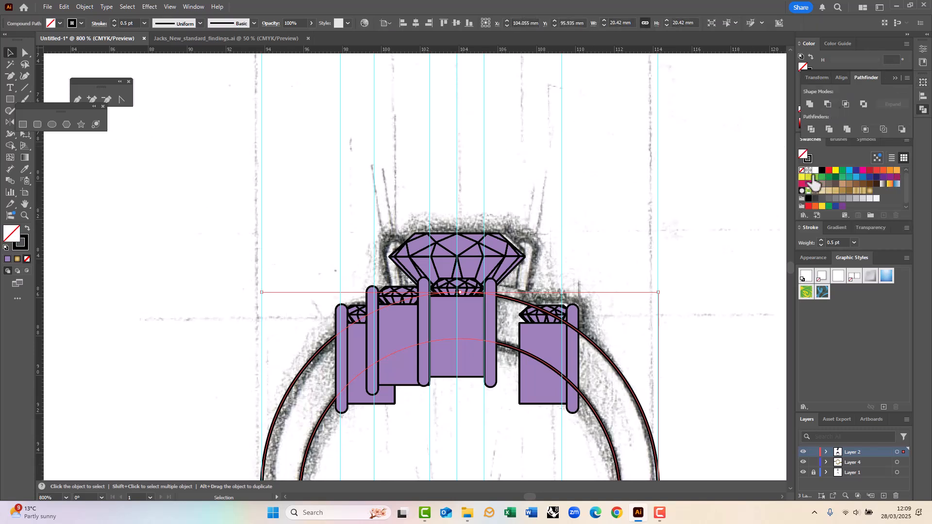
pyautogui.click(863, 191)
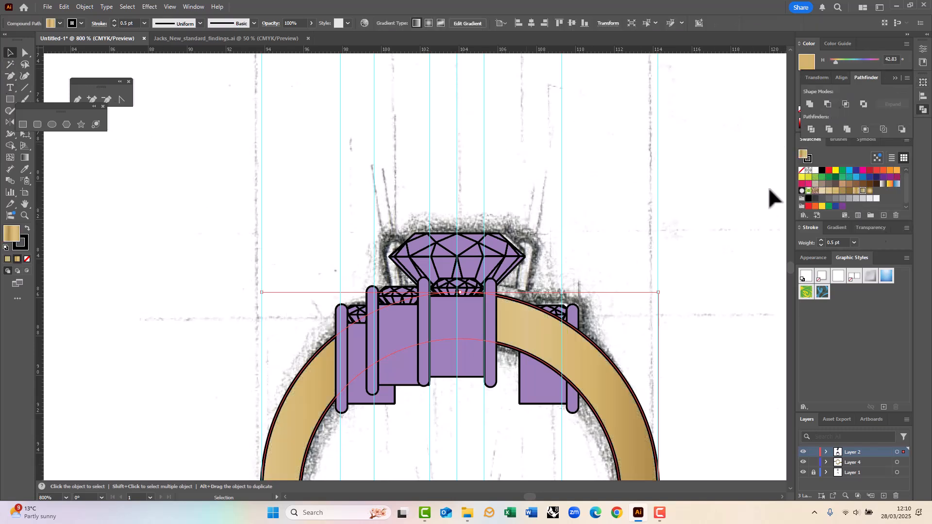
pyautogui.click(631, 254)
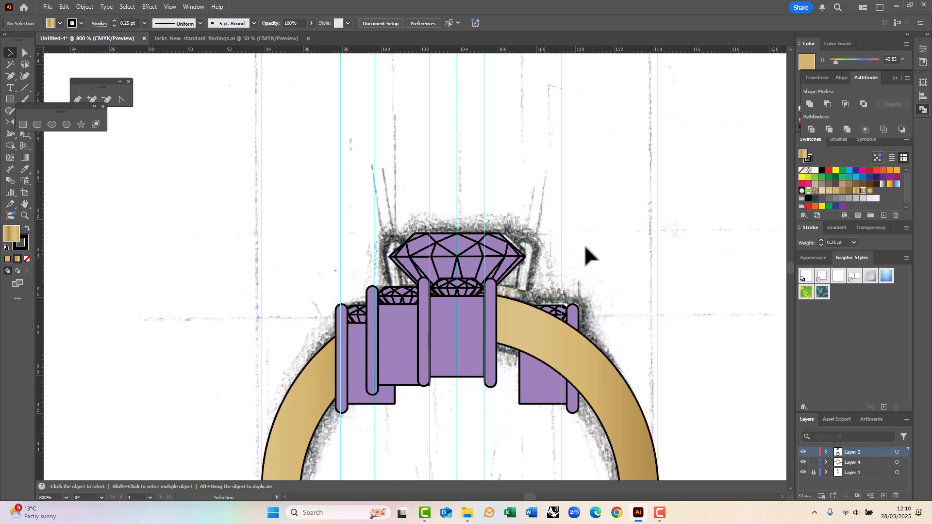
# Draw a rectangle between the two outer claw guides, covering the gems, settings and upper part of the ring band.
pyautogui.scroll(-2, 424, 239)
pyautogui.scroll(2, 422, 281)
pyautogui.scroll(-2, 436, 284)
pyautogui.scroll(1, 437, 187)
pyautogui.moveTo(421, 233); pyautogui.dragTo(418, 307)
pyautogui.click(515, 412)
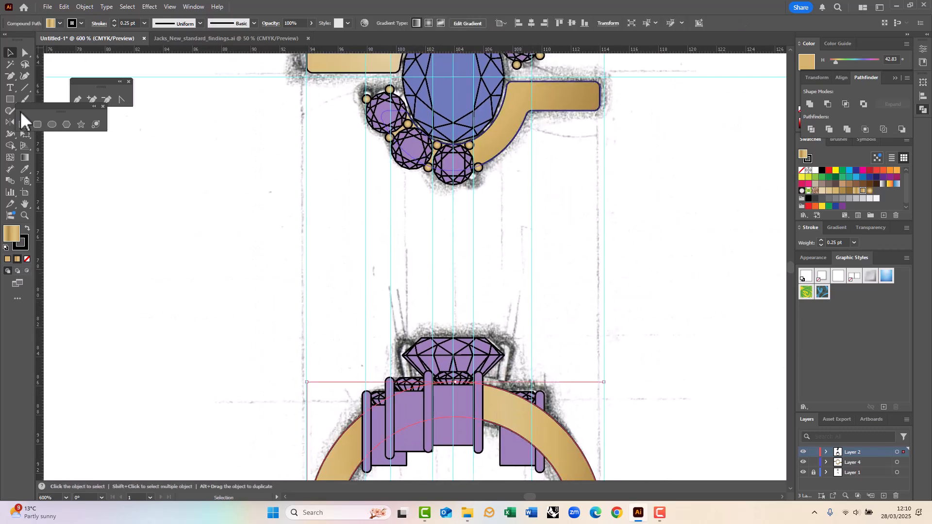
pyautogui.click(25, 87)
pyautogui.click(23, 124)
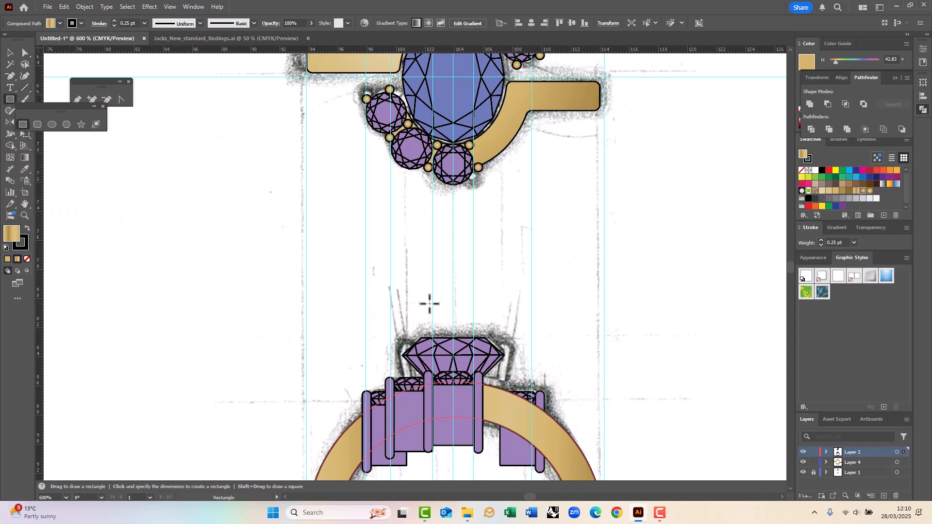
pyautogui.moveTo(531, 273); pyautogui.dragTo(366, 455)
pyautogui.moveTo(363, 456); pyautogui.dragTo(366, 455)
pyautogui.scroll(1, 535, 267)
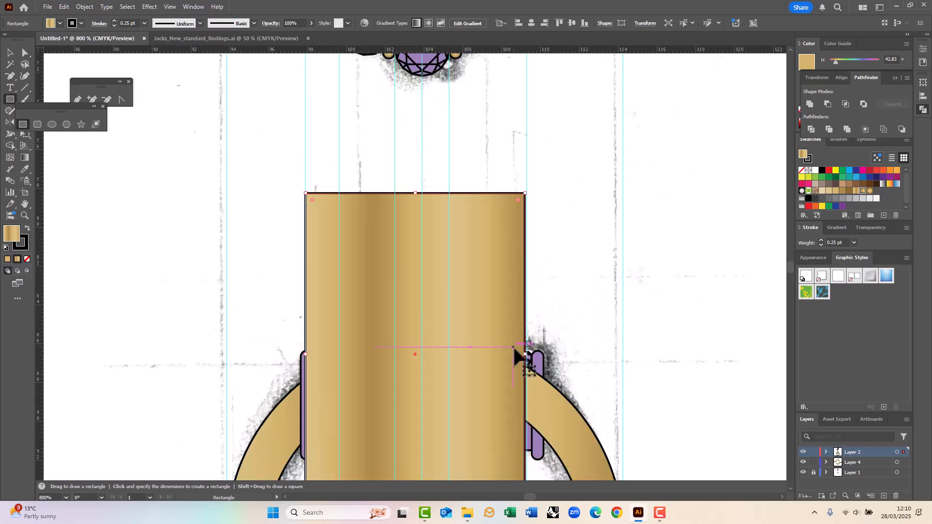
# Stretch the rectangle's right edge so that it meets the outer claw guide.
pyautogui.press('v')
pyautogui.scroll(2, 524, 348)
pyautogui.moveTo(526, 360); pyautogui.dragTo(533, 360)
pyautogui.scroll(-3, 509, 295)
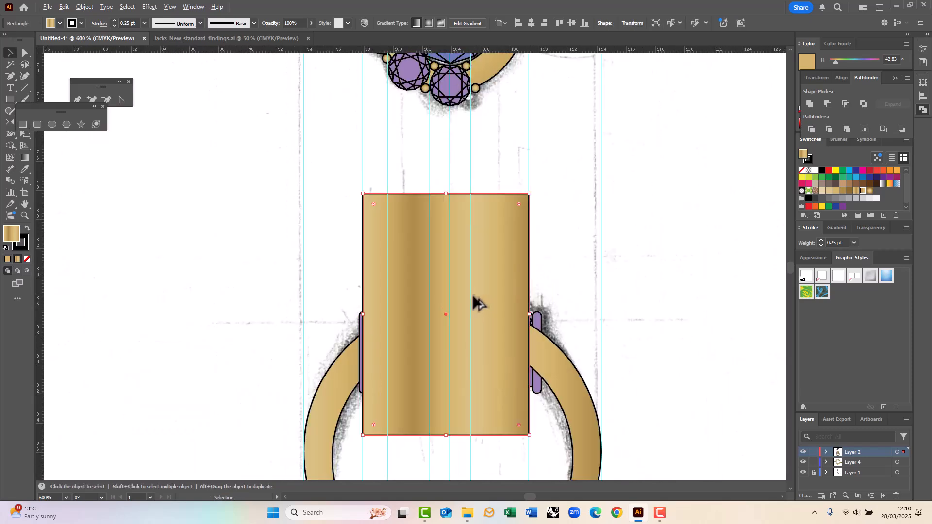
# Fill the rectangle and the ring band solid yellow and split them where they overlap using Pathfinder Divide.
pyautogui.click(835, 170)
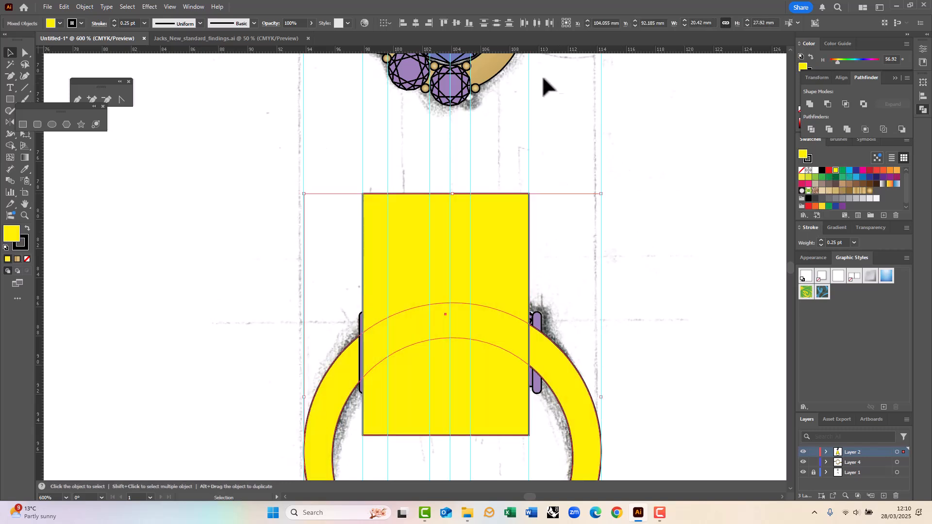
pyautogui.click(923, 111)
pyautogui.click(922, 111)
pyautogui.click(812, 130)
# Ungroup the divided pieces and delete the rectangle parts above and inside the ring band.
pyautogui.rightClick(453, 213)
pyautogui.click(485, 345)
pyautogui.click(445, 362)
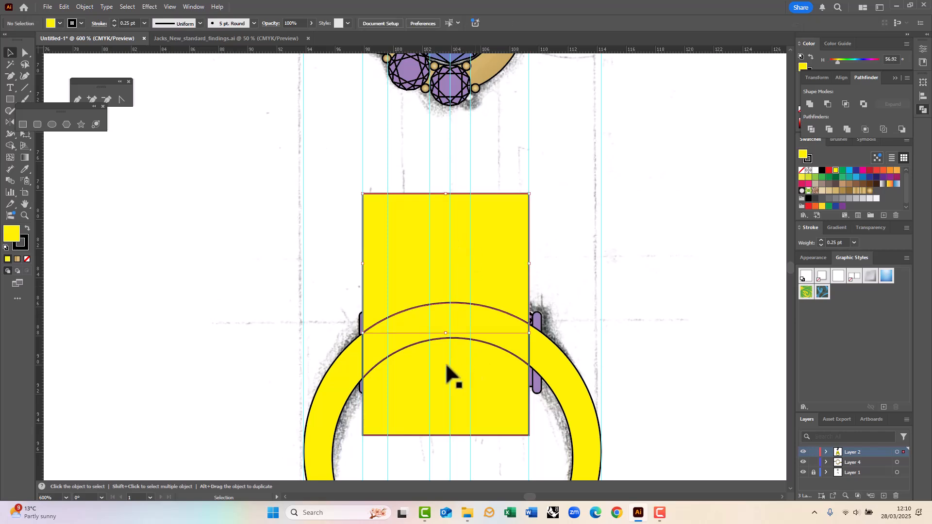
pyautogui.press('Delete')
pyautogui.moveTo(549, 434); pyautogui.dragTo(591, 437)
pyautogui.keyDown('shift'); pyautogui.click(590, 399); pyautogui.keyUp('shift')
pyautogui.press('Delete')
pyautogui.moveTo(430, 365); pyautogui.dragTo(410, 349)
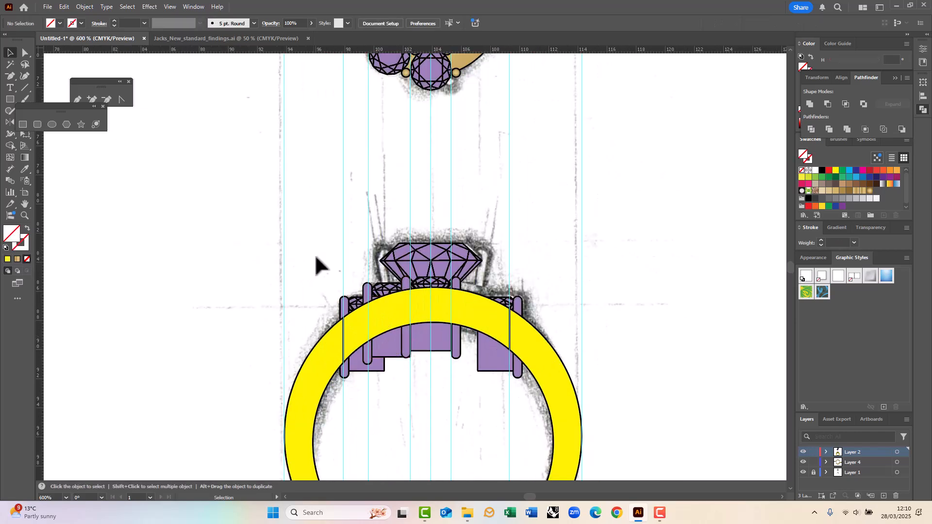
# Draw a circle about 16.5 mm across over the ring's inner opening, with the default white fill and 1 pt black stroke.
pyautogui.scroll(-4, 313, 265)
pyautogui.click(52, 125)
pyautogui.moveTo(307, 330)
pyautogui.mouseDown()
pyautogui.moveTo(551, 343)
pyautogui.moveTo(548, 329)
pyautogui.mouseUp()
pyautogui.press('v')
pyautogui.click(6, 248)
pyautogui.moveTo(372, 177)
pyautogui.mouseDown()
pyautogui.moveTo(387, 310)
pyautogui.moveTo(389, 295)
pyautogui.mouseUp()
pyautogui.click(309, 179)
# Line the new circle up precisely with the ring band's inner edge, working in outline view.
pyautogui.hotkey('ctrl', 'y')
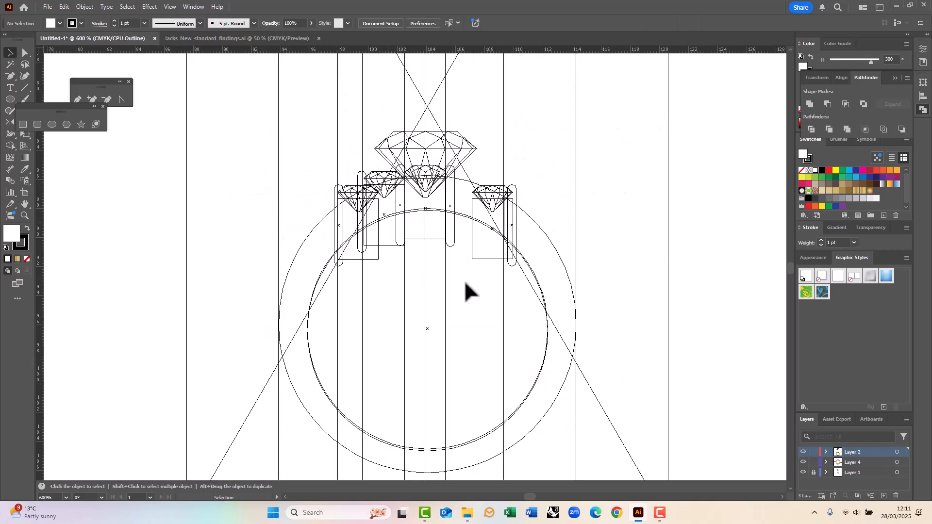
pyautogui.click(460, 443)
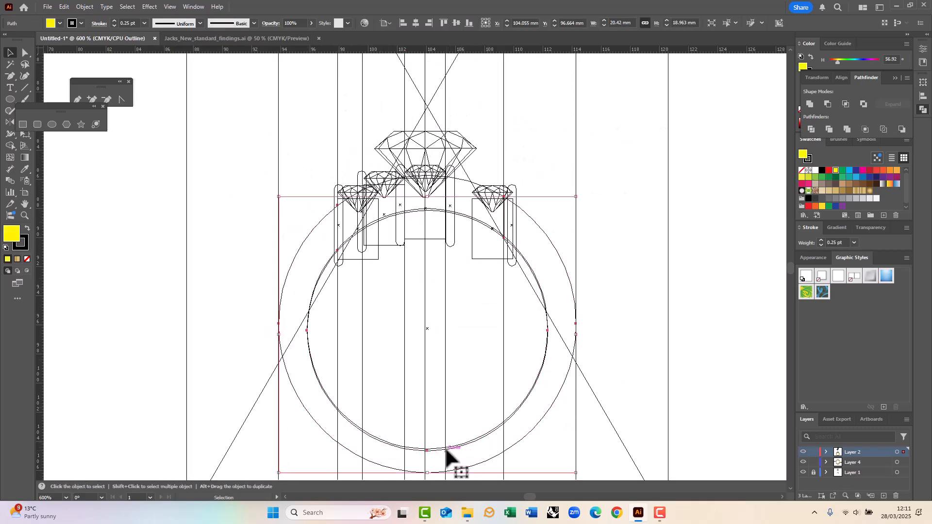
pyautogui.scroll(3, 447, 453)
pyautogui.click(408, 435)
pyautogui.moveTo(386, 437); pyautogui.dragTo(386, 442)
pyautogui.scroll(-3, 387, 442)
pyautogui.scroll(4, 361, 201)
pyautogui.scroll(-3, 376, 145)
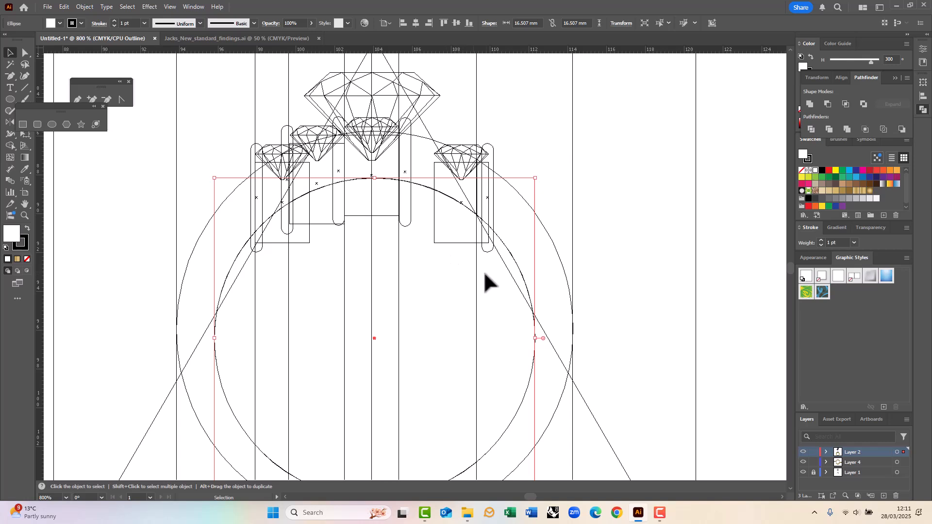
# Select all the front view's claw bars and setting rectangles together with the inner circle, and return to preview.
pyautogui.click(476, 262)
pyautogui.click(466, 242)
pyautogui.keyDown('shift'); pyautogui.click(293, 214); pyautogui.keyUp('shift')
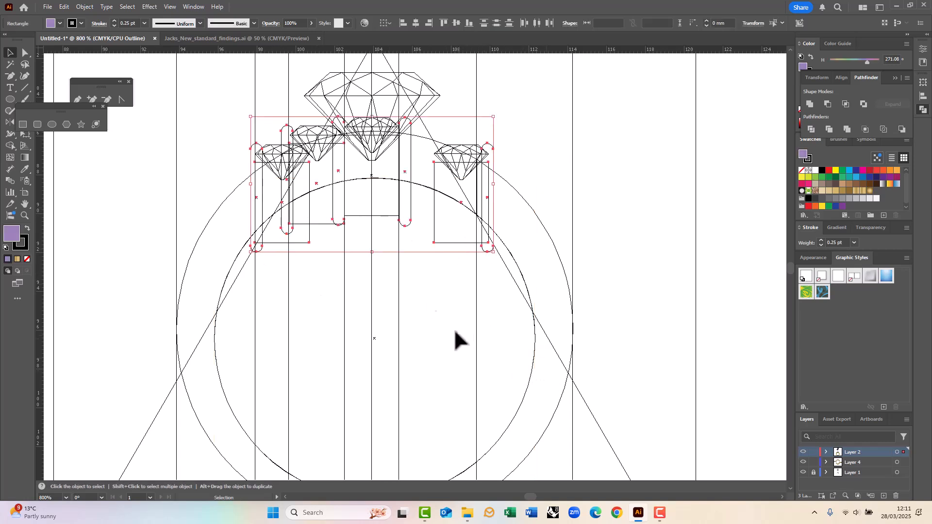
pyautogui.hotkey('ctrl', 'y')
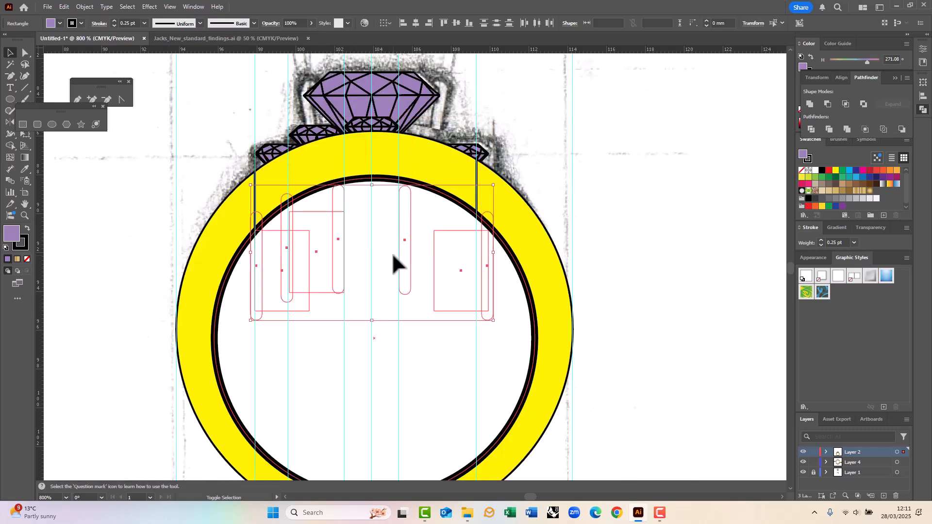
pyautogui.hotkey('ctrl', 'y')
pyautogui.moveTo(381, 214); pyautogui.dragTo(406, 291)
pyautogui.hotkey('ctrl', 'y')
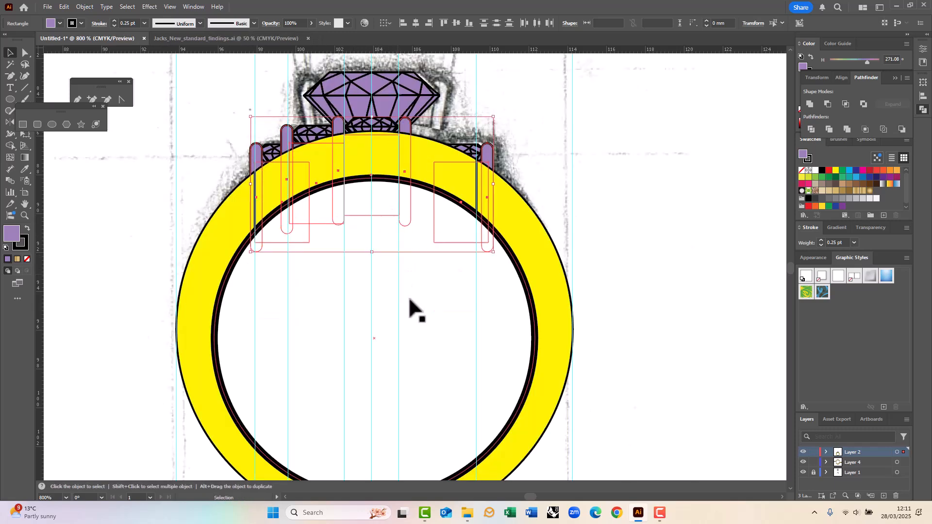
pyautogui.hotkey('ctrl', 'z')
pyautogui.keyDown('shift'); pyautogui.click(534, 309); pyautogui.keyUp('shift')
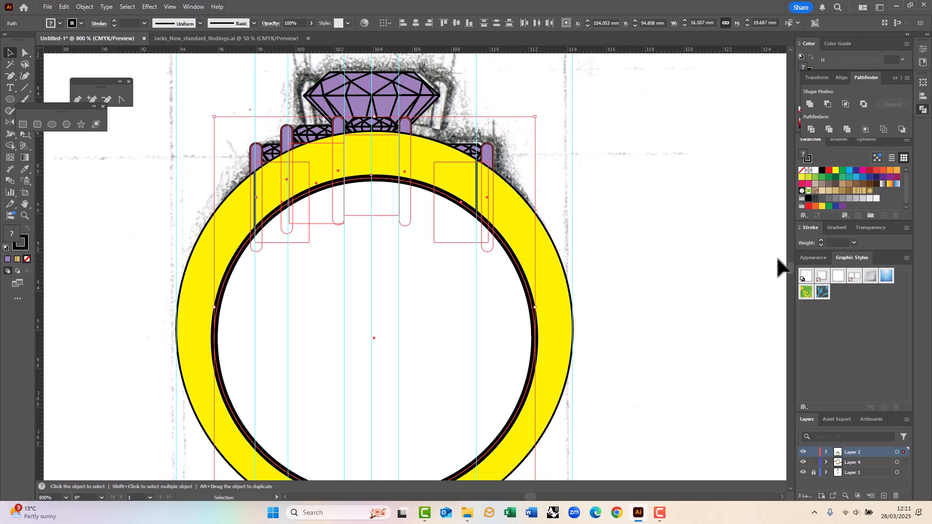
# Try to split the selected claw bars, settings and circle with Pathfinder Divide and ungroup the pieces.
pyautogui.click(921, 115)
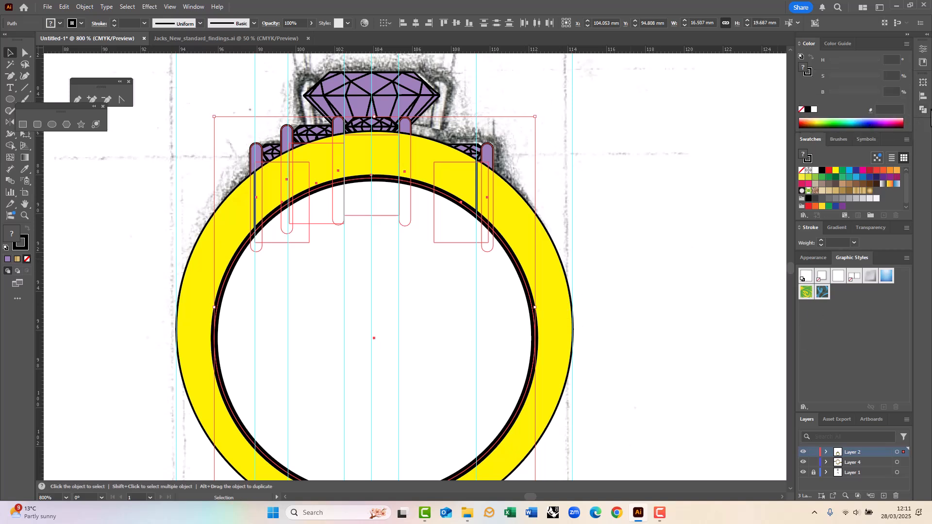
pyautogui.click(921, 110)
pyautogui.click(811, 129)
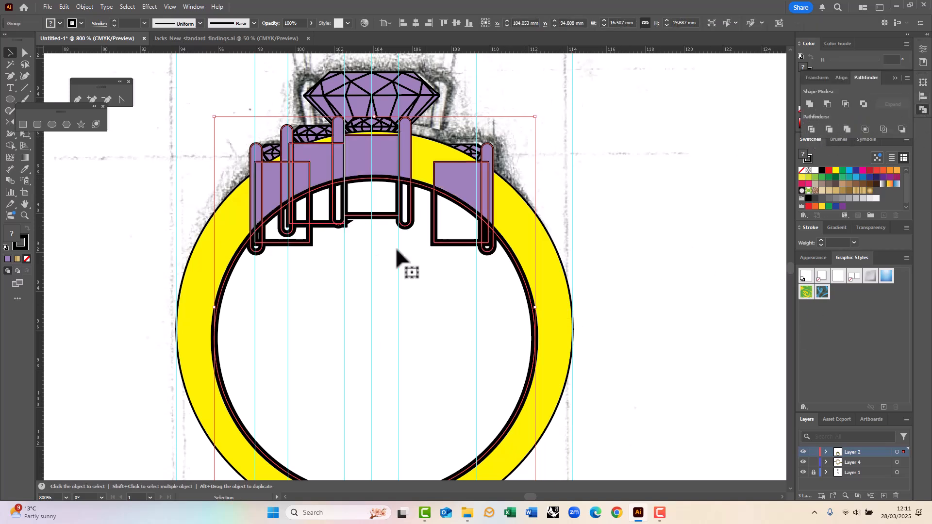
pyautogui.rightClick(347, 198)
pyautogui.click(379, 330)
pyautogui.click(642, 256)
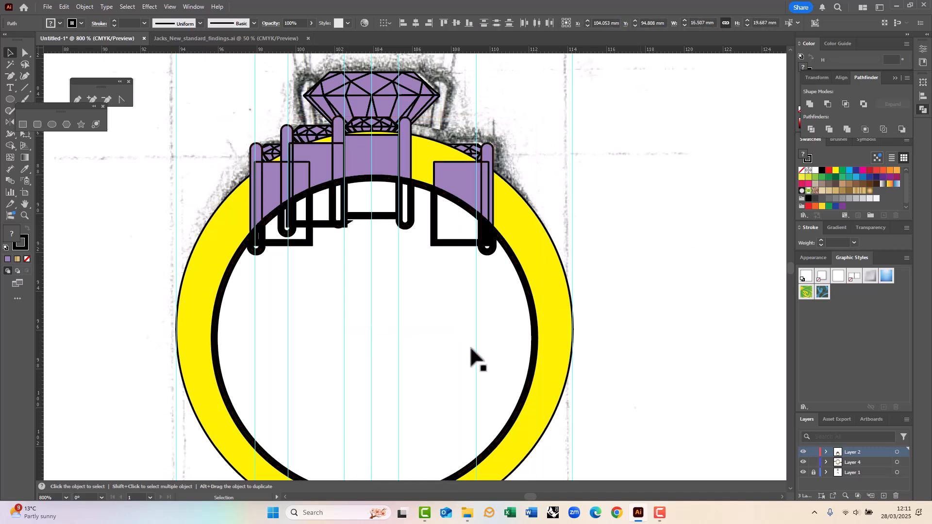
pyautogui.hotkey('ctrl', 'z')
pyautogui.hotkey('ctrl', 'z')
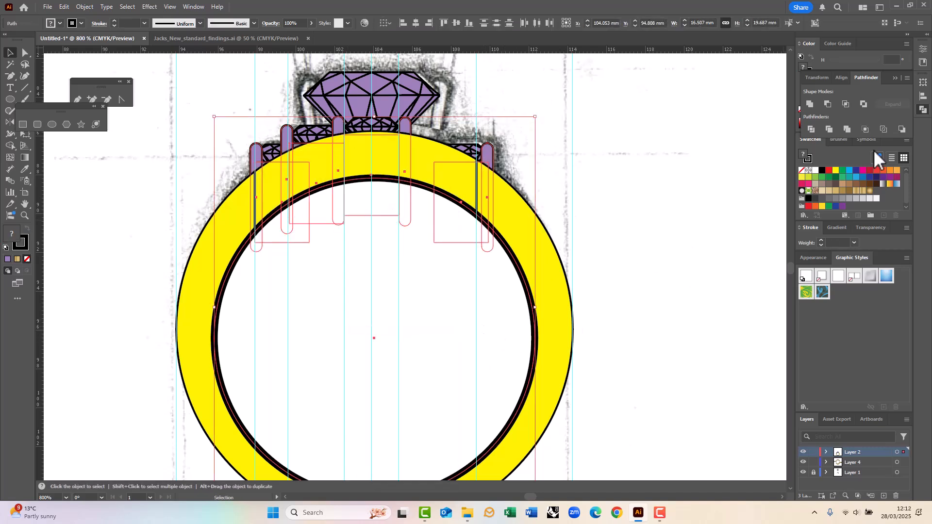
# Cut the selected claw bars and settings along the inner circle with Pathfinder Trim and ungroup the pieces.
pyautogui.click(829, 131)
pyautogui.rightClick(319, 235)
pyautogui.click(363, 341)
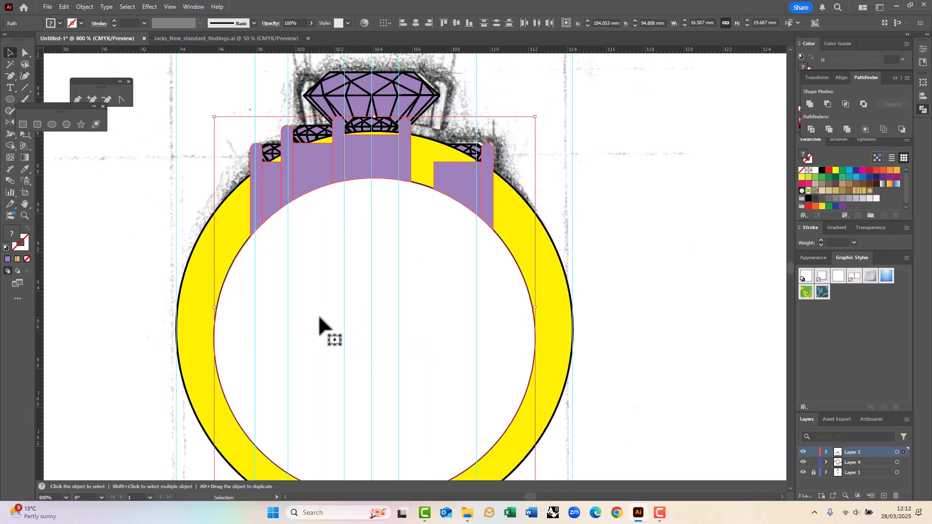
# Give the trimmed claw and setting pieces a 0.25 pt black stroke and delete the white inner circle.
pyautogui.click(854, 243)
pyautogui.click(852, 253)
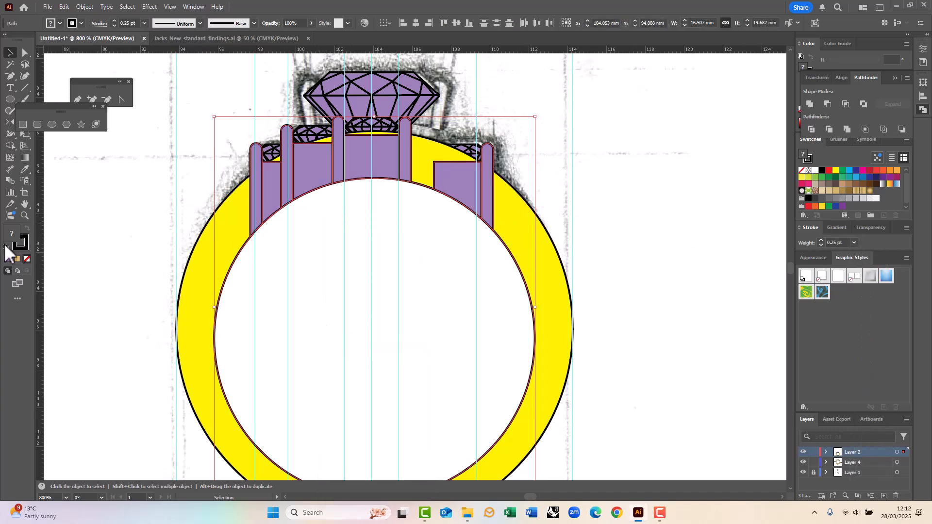
pyautogui.click(344, 296)
pyautogui.press('Delete')
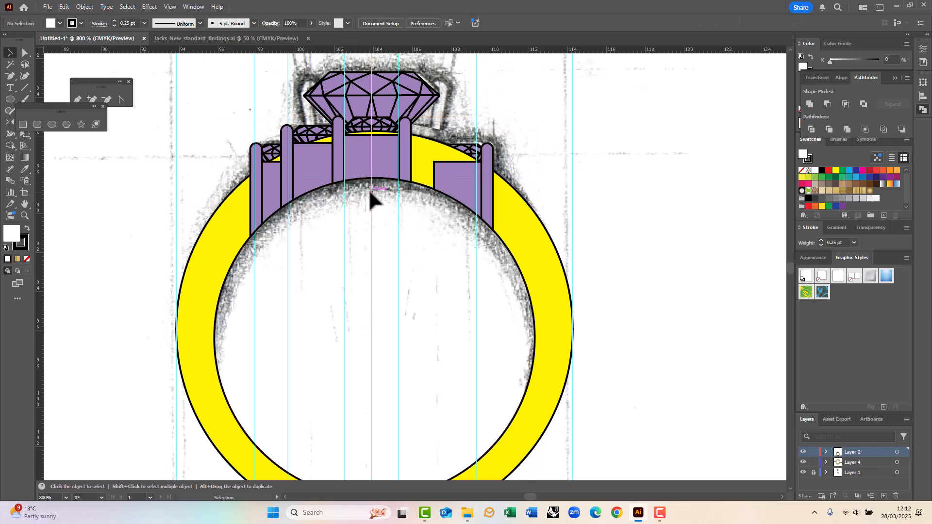
# Send the right-hand claw bar and setting behind the yellow band.
pyautogui.keyDown('shift'); pyautogui.click(492, 189); pyautogui.keyUp('shift')
pyautogui.hotkey('ctrl', 'shift', '[')
pyautogui.click(462, 266)
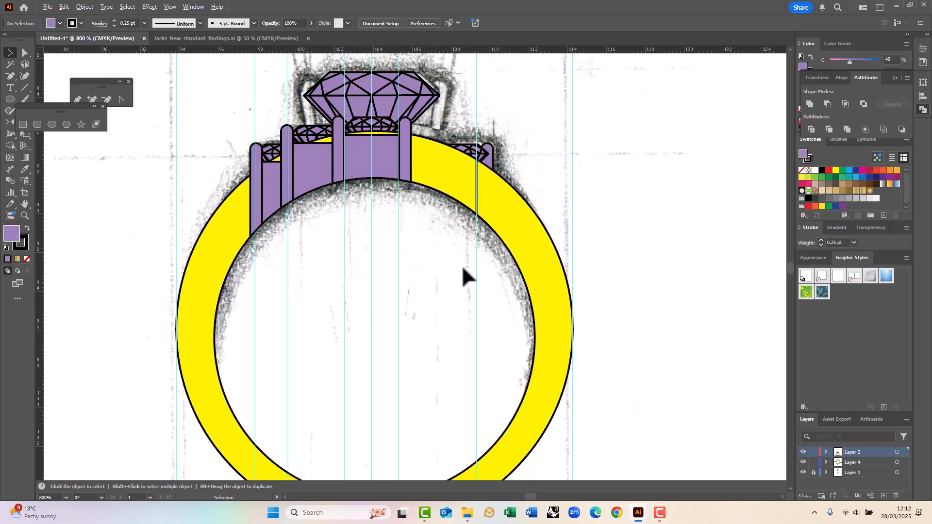
# Send the yellow band pieces to the back, behind all the front view's gems, claws and settings.
pyautogui.scroll(3, 463, 243)
pyautogui.hotkey('ctrl', '+')
pyautogui.scroll(-2, 464, 212)
pyautogui.scroll(3, 347, 228)
pyautogui.scroll(-2, 347, 249)
pyautogui.scroll(2, 431, 241)
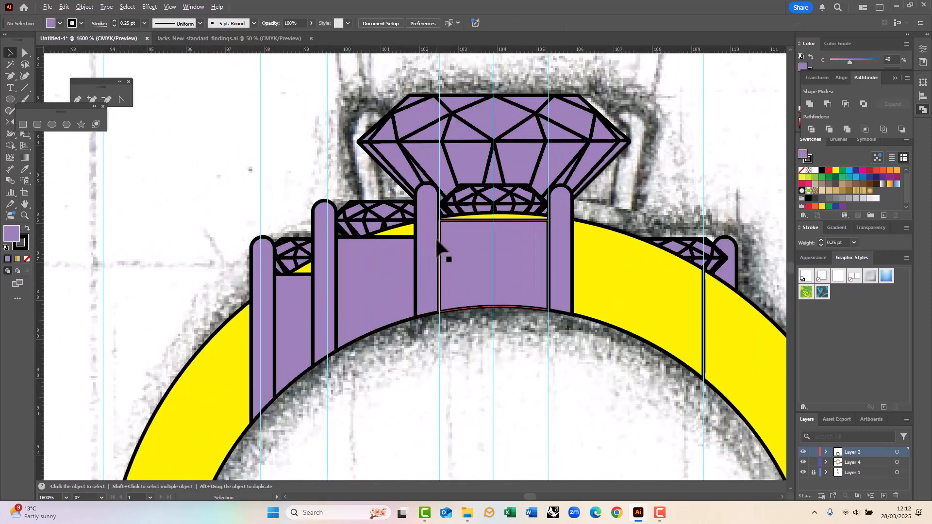
pyautogui.click(218, 370)
pyautogui.scroll(1, 455, 356)
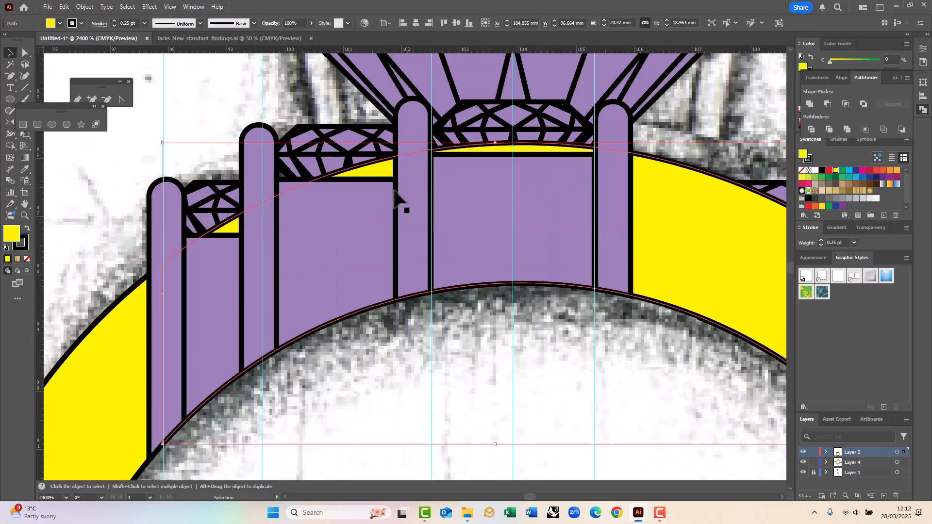
pyautogui.scroll(-1, 395, 195)
pyautogui.click(364, 206)
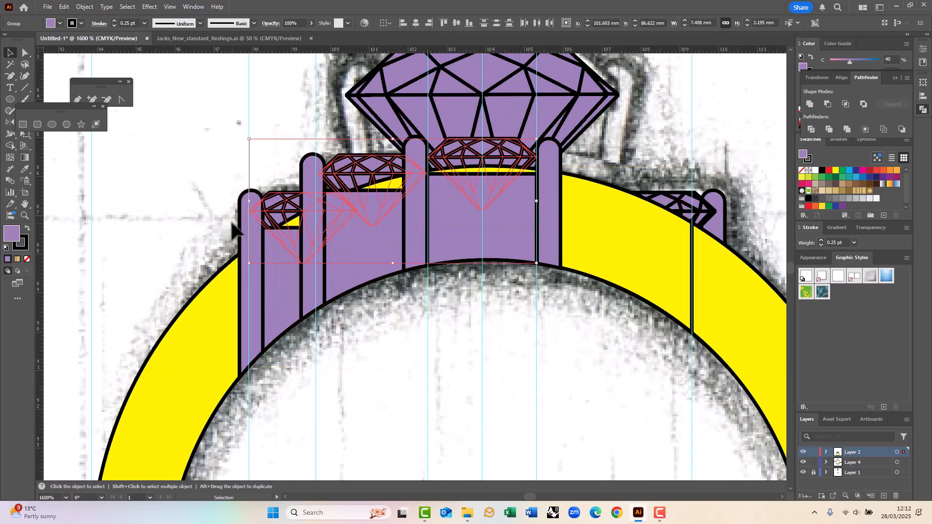
pyautogui.click(177, 327)
pyautogui.hotkey('ctrl', 'shift', '[')
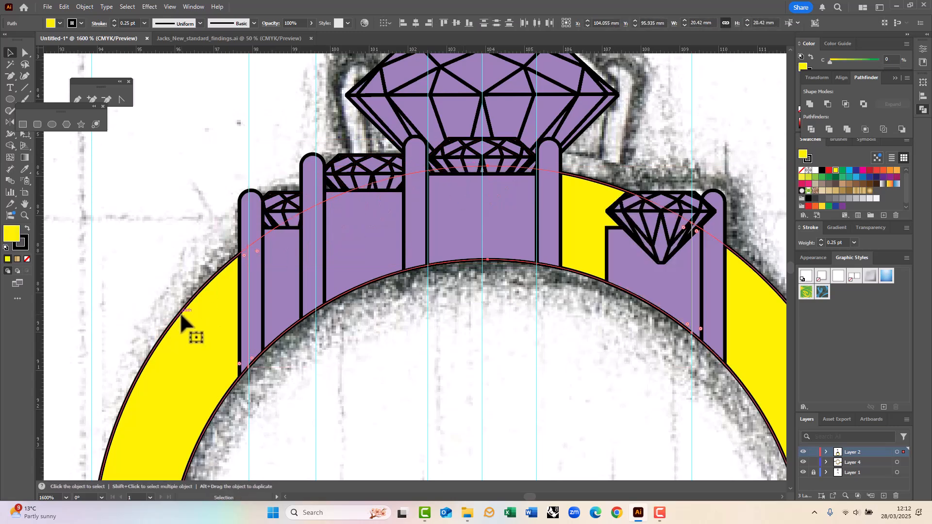
# Send the right-hand small gem and its setting to the back, behind the yellow band.
pyautogui.click(693, 212)
pyautogui.keyDown('shift'); pyautogui.click(695, 272); pyautogui.keyUp('shift')
pyautogui.hotkey('ctrl', 'shift', '[')
pyautogui.click(560, 376)
pyautogui.scroll(-1, 399, 315)
pyautogui.scroll(1, 418, 323)
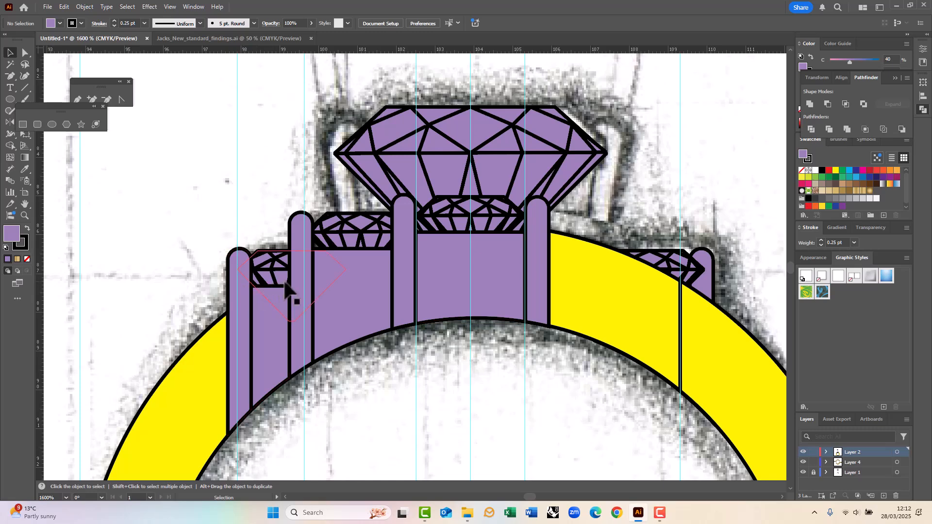
# Draw a vertical line across the band's right side, split the band section along it with Pathfinder Divide, and ungroup the pieces.
pyautogui.moveTo(525, 306); pyautogui.dragTo(408, 294)
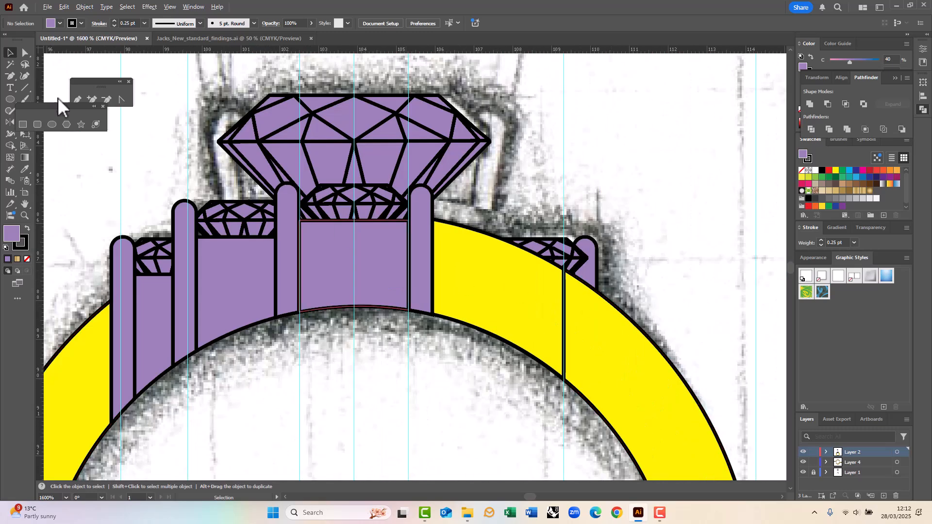
pyautogui.moveTo(546, 226); pyautogui.dragTo(537, 416)
pyautogui.press('v')
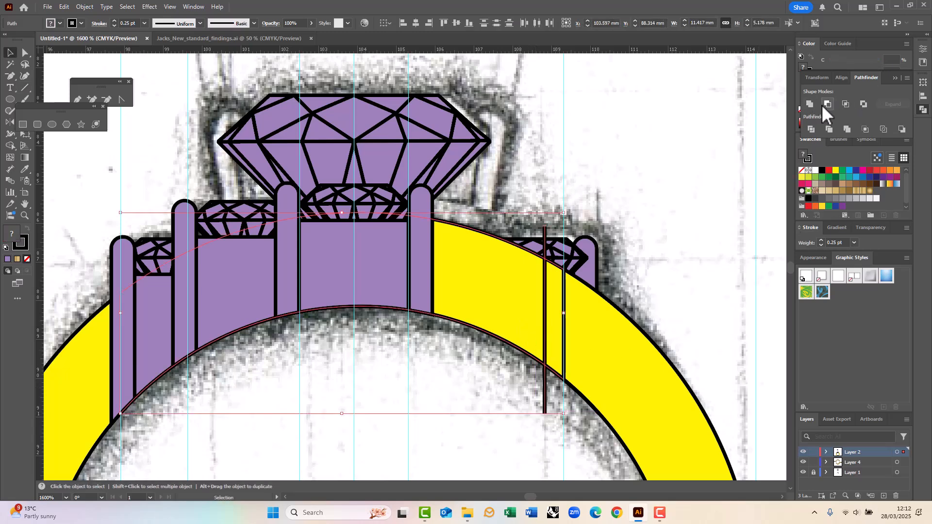
pyautogui.click(810, 129)
pyautogui.click(516, 305)
pyautogui.hotkey('ctrl', 'shift', 'g')
pyautogui.hotkey('ctrl', 'shift', 'a')
pyautogui.click(525, 320)
pyautogui.hotkey('ctrl', 'shift', 'g')
pyautogui.hotkey('ctrl', 'shift', 'a')
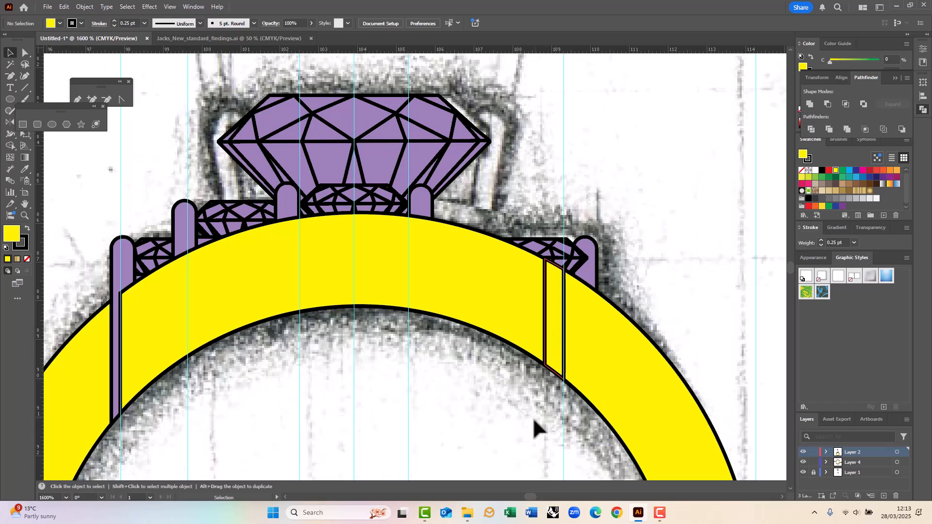
# Delete the leftover dividing line and send the divided band section behind the gems and settings.
pyautogui.moveTo(529, 362); pyautogui.dragTo(567, 398)
pyautogui.keyDown('shift'); pyautogui.click(503, 275); pyautogui.keyUp('shift')
pyautogui.press('Delete')
pyautogui.click(429, 305)
pyautogui.hotkey('ctrl', 'shift', 'a')
pyautogui.click(541, 342)
pyautogui.click(541, 344)
pyautogui.hotkey('ctrl', 'shift', '[')
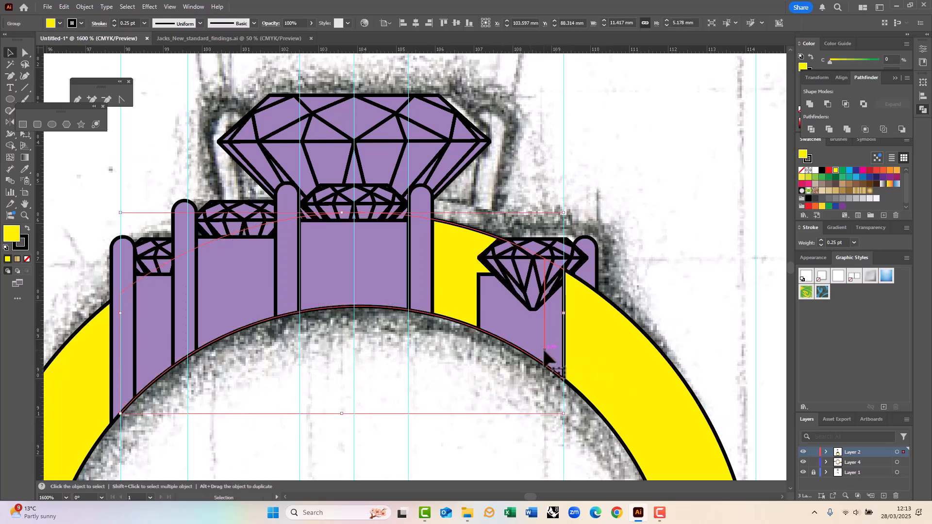
# Undo the last change and send the right-hand gem, claw and setting behind the band.
pyautogui.hotkey('ctrl', 'z')
pyautogui.moveTo(539, 394); pyautogui.dragTo(565, 360)
pyautogui.keyDown('shift'); pyautogui.click(586, 259); pyautogui.keyUp('shift')
pyautogui.keyDown('shift'); pyautogui.click(563, 248); pyautogui.keyUp('shift')
pyautogui.hotkey('ctrl', 'shift', '[')
pyautogui.click(699, 218)
pyautogui.scroll(-5, 456, 340)
pyautogui.scroll(2, 445, 257)
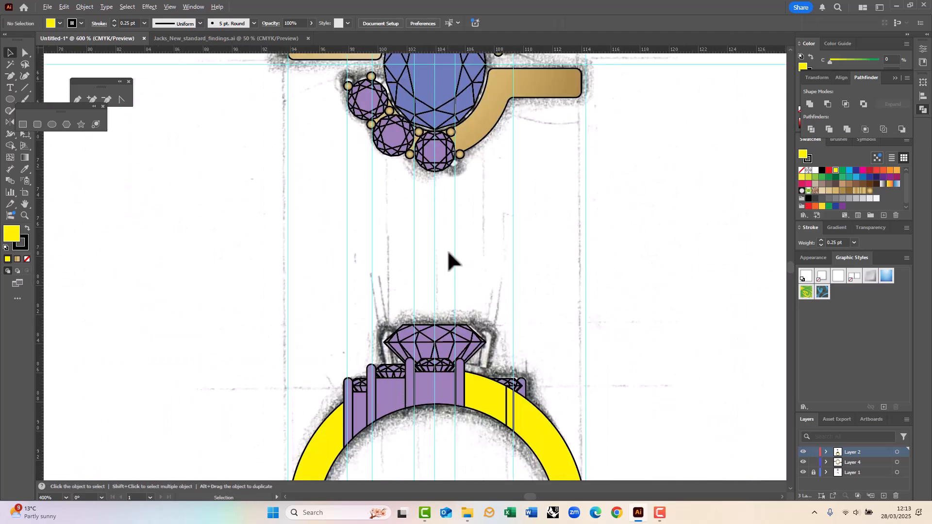
# Draw a tall yellow rectangle over the sketched left claw of the centre stone and set its width to 0.9 mm.
pyautogui.scroll(2, 394, 376)
pyautogui.moveTo(354, 256); pyautogui.dragTo(411, 404)
pyautogui.click(22, 124)
pyautogui.click(811, 77)
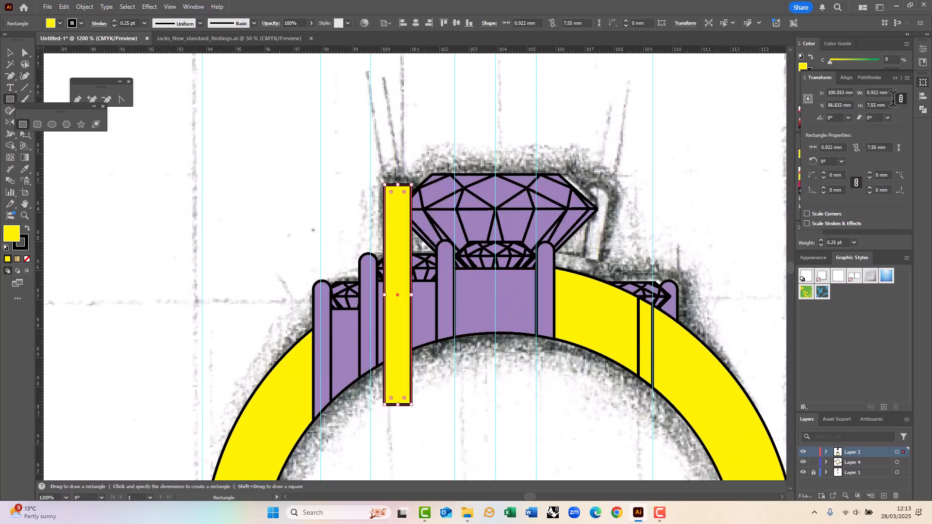
pyautogui.write('0.9')
pyautogui.press('Return')
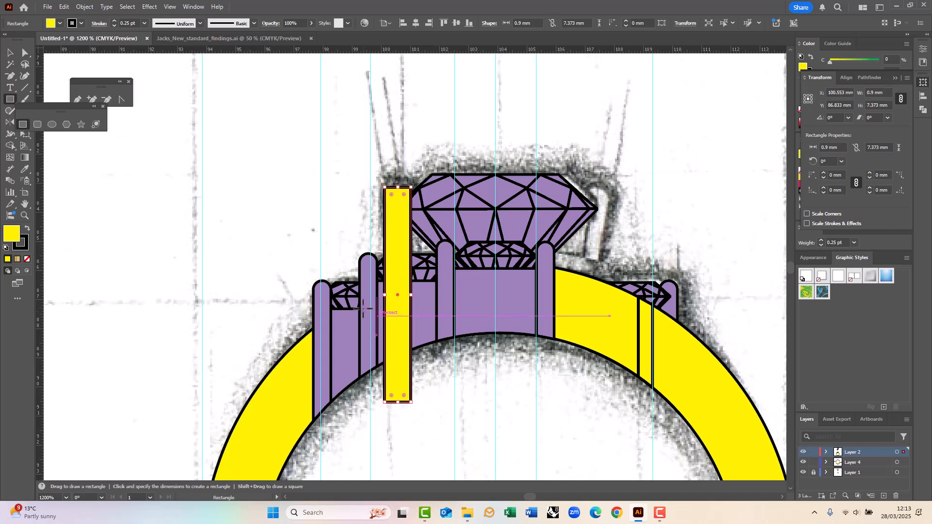
# Round the claw rectangle's corners to about 0.37 mm and move it up near the top of the centre stone.
pyautogui.moveTo(394, 194); pyautogui.dragTo(392, 200)
pyautogui.press('v')
pyautogui.moveTo(393, 238); pyautogui.dragTo(392, 229)
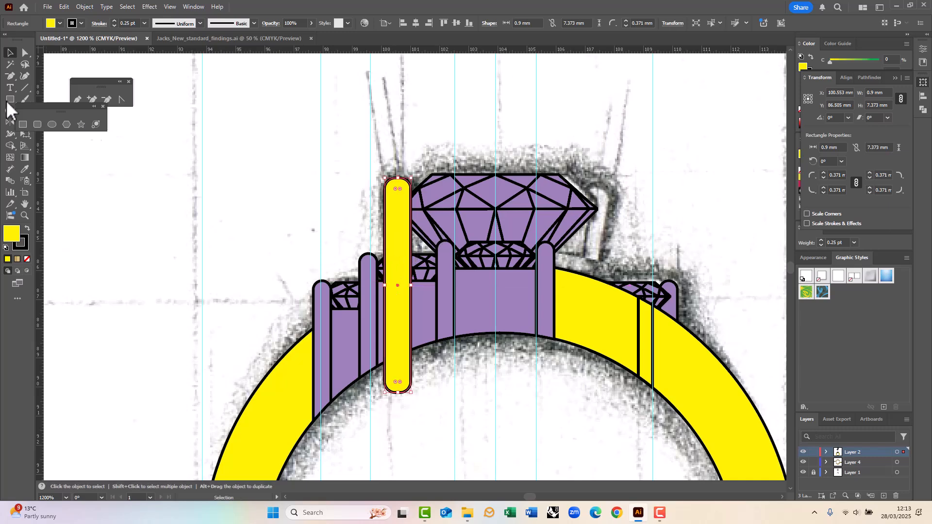
# Shear the claw so its lower end leans inward beneath the centre stone, following the sketched claw's slant.
pyautogui.moveTo(25, 122); pyautogui.dragTo(43, 134)
pyautogui.moveTo(396, 426); pyautogui.dragTo(427, 422)
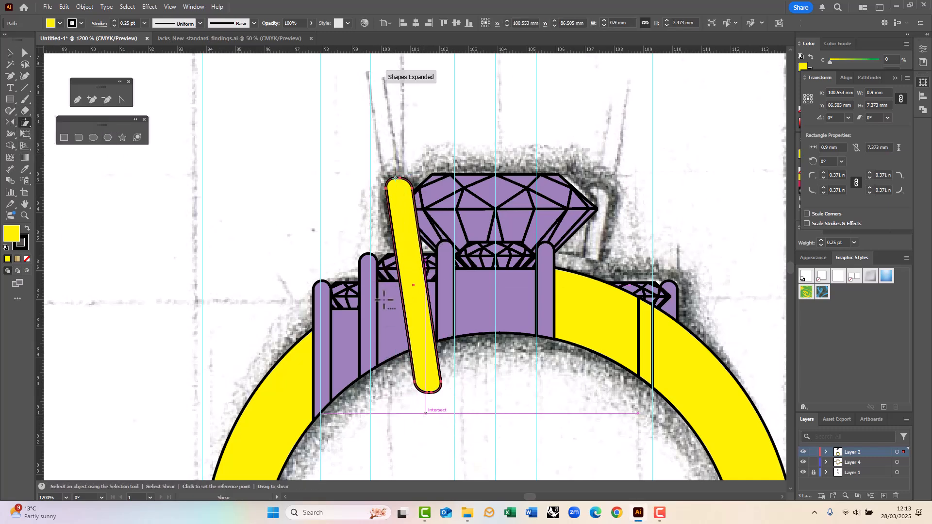
pyautogui.scroll(-1, 384, 320)
pyautogui.moveTo(412, 286); pyautogui.dragTo(406, 368)
pyautogui.press('v')
pyautogui.click(324, 239)
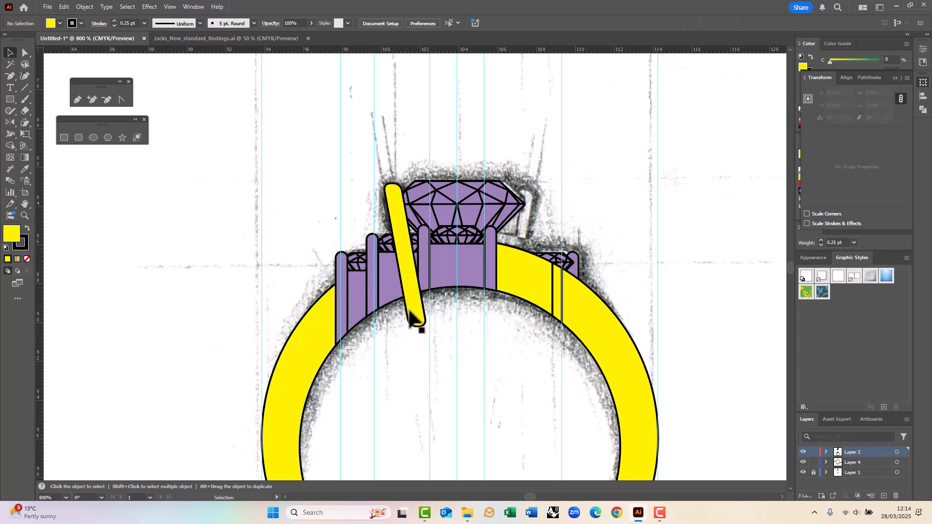
# Shorten the slanted claw from its lower end to about 5.5 mm high, clear of the band's inner edge.
pyautogui.scroll(1, 410, 330)
pyautogui.scroll(2, 412, 330)
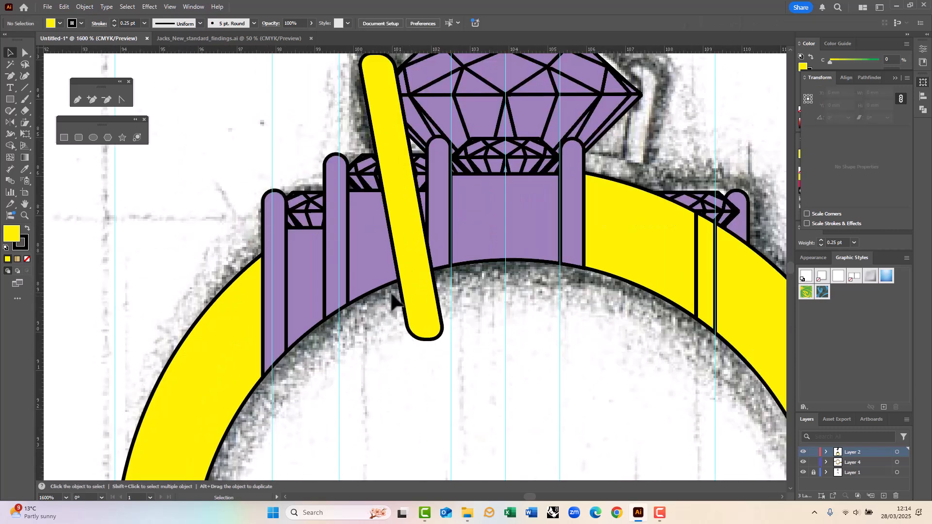
pyautogui.moveTo(443, 335); pyautogui.dragTo(432, 262)
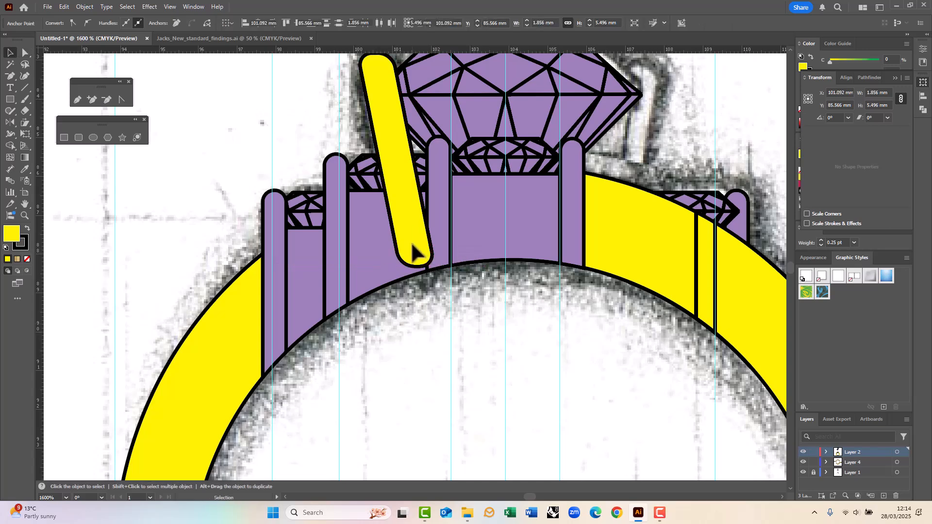
pyautogui.press('v')
# Reflect a copy of the slanted claw across the central vertical guide to the centre stone's right side.
pyautogui.scroll(3, 412, 226)
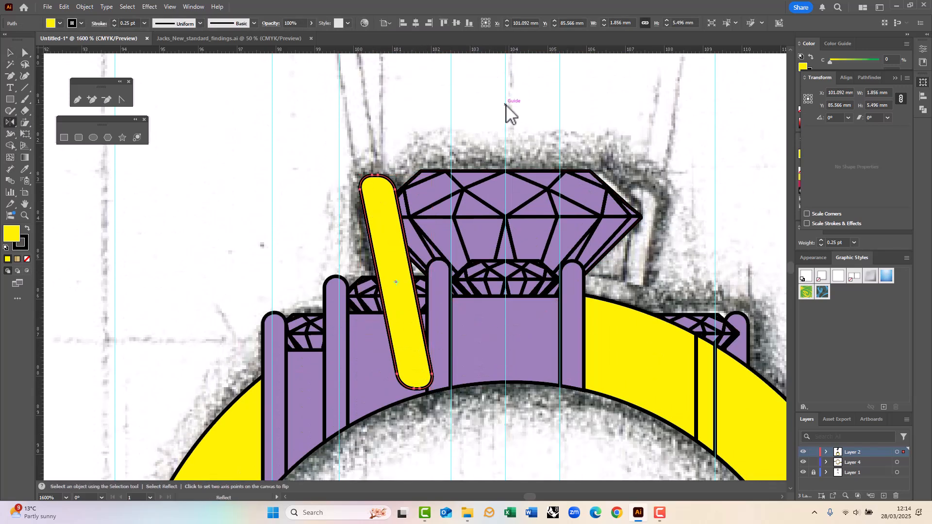
pyautogui.keyDown('alt'); pyautogui.click(505, 130); pyautogui.keyUp('alt')
pyautogui.press('v')
# Send both slanted claws to the back, and place the centre stone behind them.
pyautogui.keyDown('shift'); pyautogui.click(627, 274); pyautogui.keyUp('shift')
pyautogui.keyDown('shift'); pyautogui.click(626, 275); pyautogui.keyUp('shift')
pyautogui.hotkey('ctrl', 'shift', '[')
pyautogui.click(550, 222)
pyautogui.hotkey('ctrl', 'shift', '[')
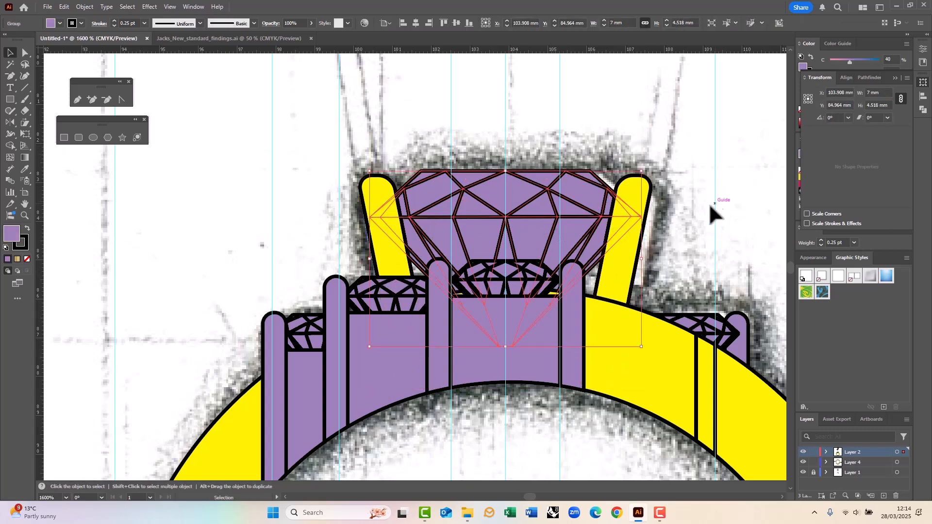
pyautogui.click(715, 204)
# Copy a small round claw onto the top view oval stone's lower-left edge and set its diameter to 0.9 mm.
pyautogui.scroll(-4, 454, 237)
pyautogui.scroll(1, 456, 218)
pyautogui.moveTo(456, 218); pyautogui.dragTo(414, 357)
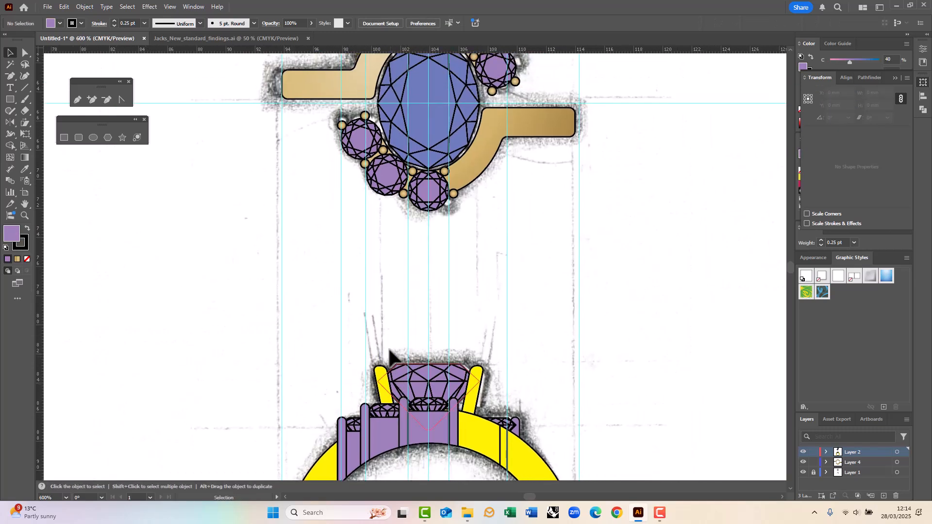
pyautogui.moveTo(399, 223); pyautogui.dragTo(390, 363)
pyautogui.scroll(2, 394, 283)
pyautogui.scroll(-1, 374, 302)
pyautogui.scroll(1, 375, 303)
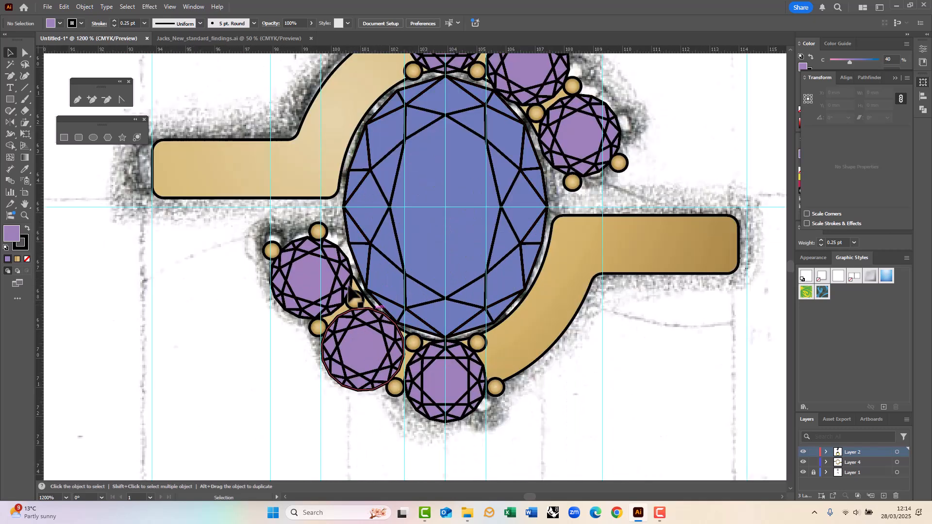
pyautogui.scroll(2, 362, 311)
pyautogui.moveTo(386, 317); pyautogui.dragTo(407, 303)
pyautogui.moveTo(413, 311); pyautogui.dragTo(436, 325)
pyautogui.click(876, 92)
pyautogui.write('0.9')
pyautogui.press('Return')
# Reflect a copy of the 0.9 mm claw across the horizontal guide to the oval stone's upper-left edge.
pyautogui.scroll(-2, 151, 306)
pyautogui.scroll(1, 335, 276)
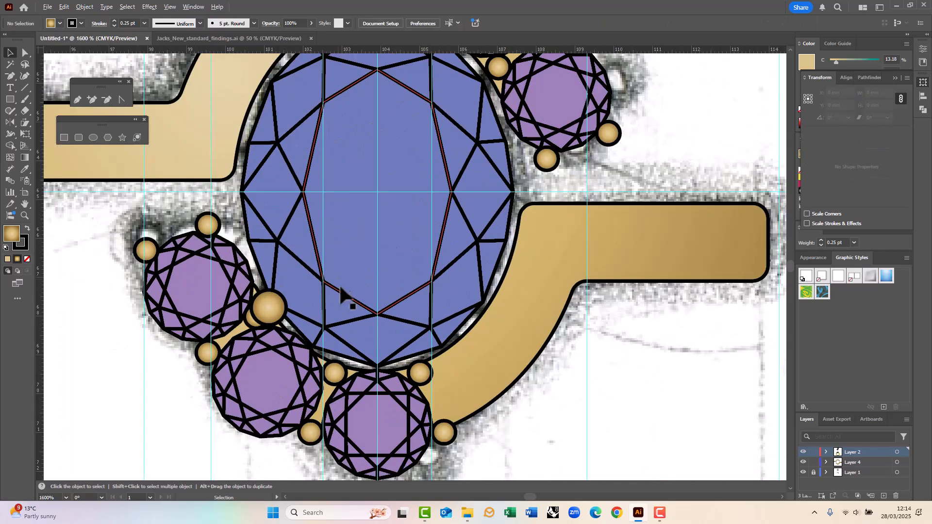
pyautogui.scroll(-1, 335, 335)
pyautogui.scroll(1, 328, 333)
pyautogui.click(285, 324)
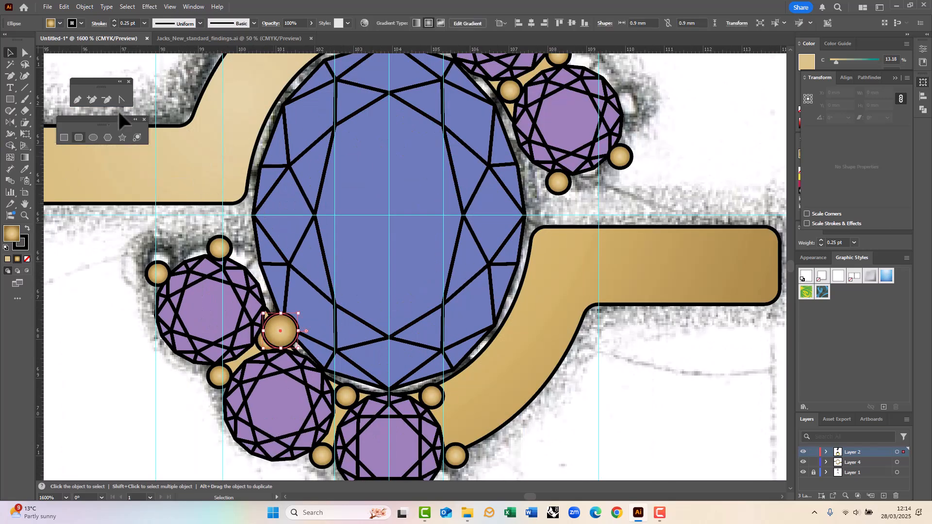
pyautogui.press('o')
pyautogui.click(389, 215)
pyautogui.moveTo(388, 215); pyautogui.dragTo(208, 223)
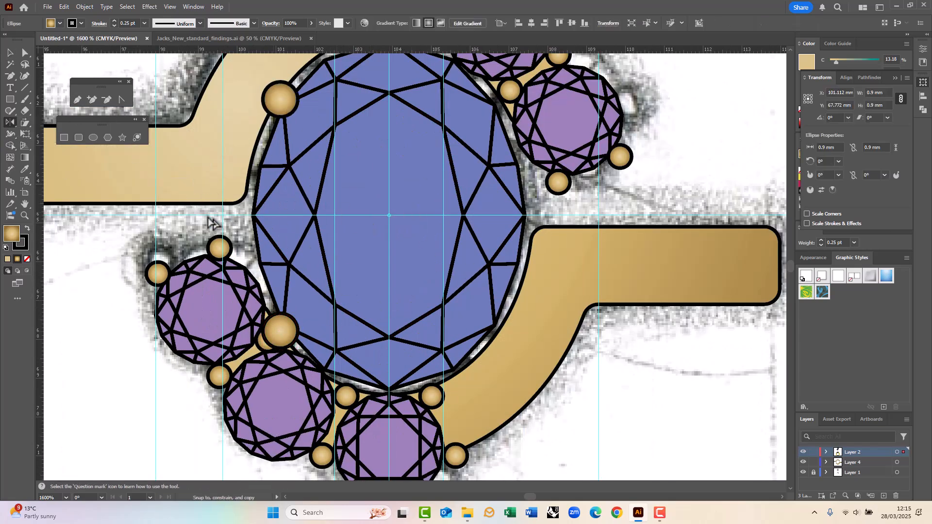
# Select both 0.9 mm claws and reflect copies across the vertical guide to the oval stone's right side.
pyautogui.keyDown('ctrl'); pyautogui.keyDown('shift'); pyautogui.click(280, 331); pyautogui.keyUp('shift'); pyautogui.keyUp('ctrl')
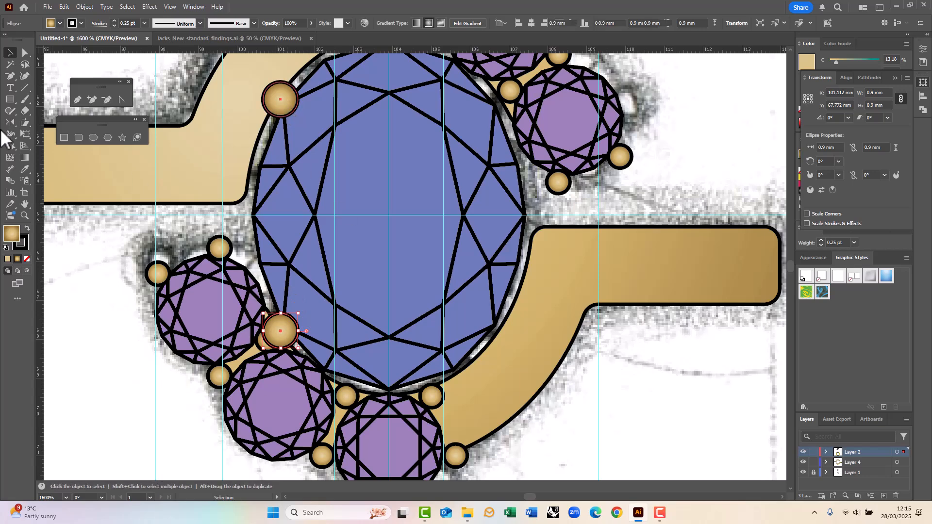
pyautogui.click(388, 221)
pyautogui.keyDown('alt'); pyautogui.keyDown('shift'); pyautogui.click(389, 177); pyautogui.keyUp('shift'); pyautogui.keyUp('alt')
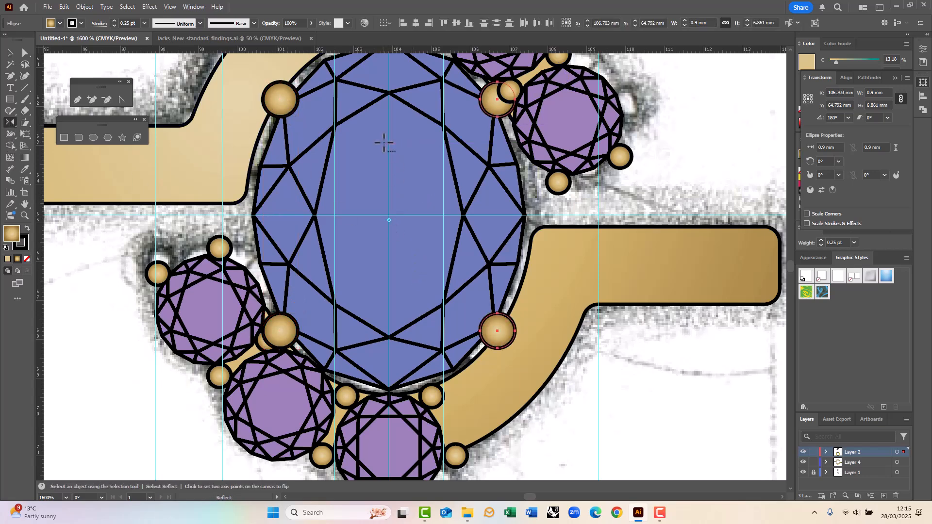
pyautogui.press('v')
pyautogui.click(668, 135)
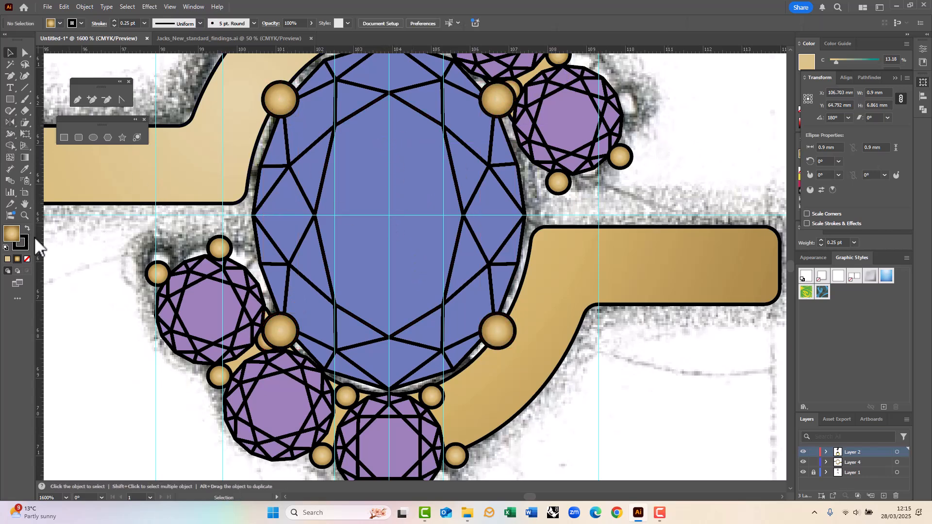
# Move the front view's left slanted claw inward to match the top view, and delete the right slanted claw.
pyautogui.scroll(-4, 327, 213)
pyautogui.scroll(4, 319, 430)
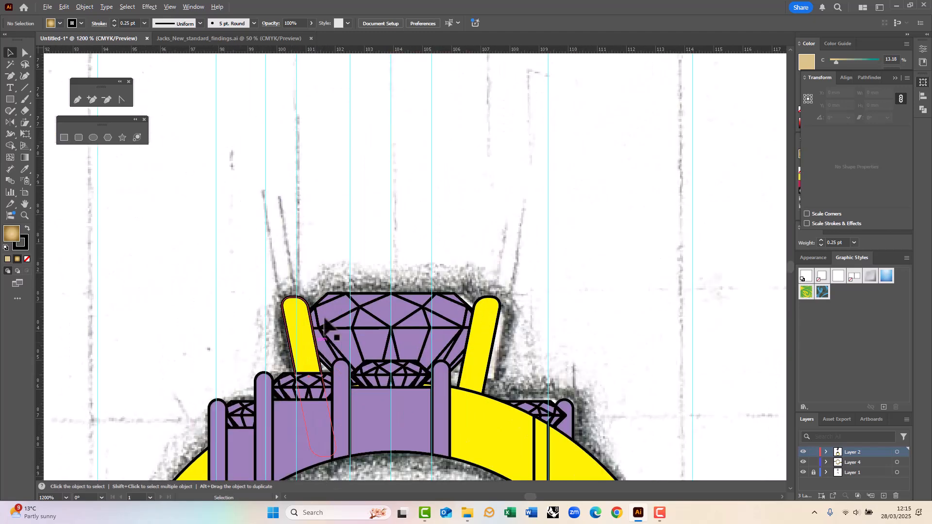
pyautogui.moveTo(273, 320); pyautogui.dragTo(289, 320)
pyautogui.click(534, 336)
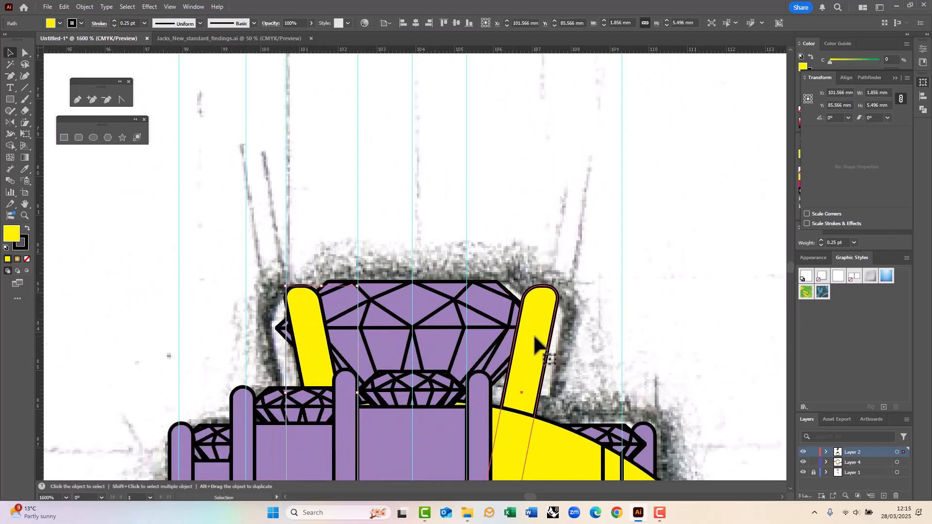
pyautogui.press('Delete')
# Reflect a copy of the repositioned left claw across the central guide to replace the right claw.
pyautogui.click(316, 326)
pyautogui.moveTo(412, 202); pyautogui.dragTo(408, 119)
pyautogui.hotkey('ctrl', 'z')
pyautogui.click(412, 182)
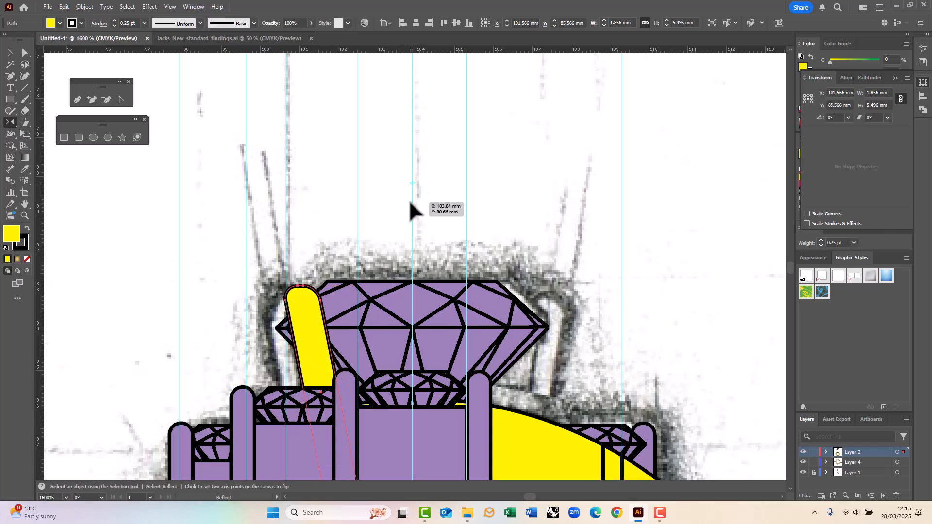
pyautogui.keyDown('alt'); pyautogui.keyDown('shift'); pyautogui.click(409, 200); pyautogui.keyUp('shift'); pyautogui.keyUp('alt')
pyautogui.press('v')
pyautogui.click(376, 229)
# Select the front view's band and two slanted claws and fill them with the light gold gradient.
pyautogui.scroll(-4, 380, 224)
pyautogui.moveTo(379, 212); pyautogui.dragTo(330, 291)
pyautogui.scroll(-1, 394, 284)
pyautogui.scroll(1, 414, 326)
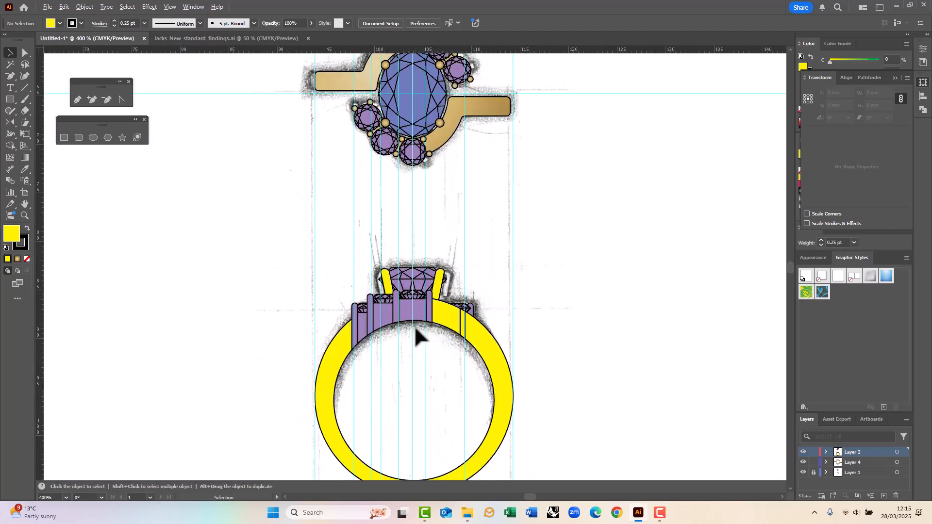
pyautogui.click(500, 361)
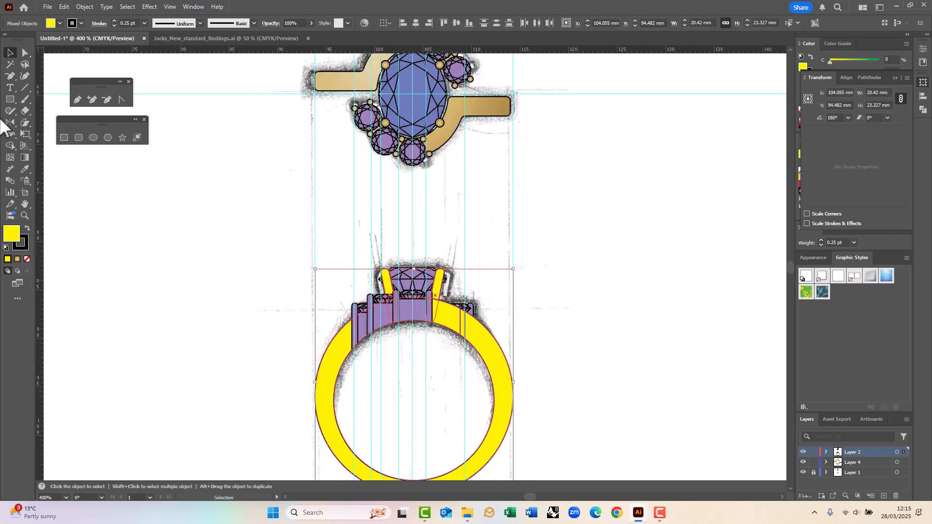
pyautogui.click(26, 169)
pyautogui.click(341, 87)
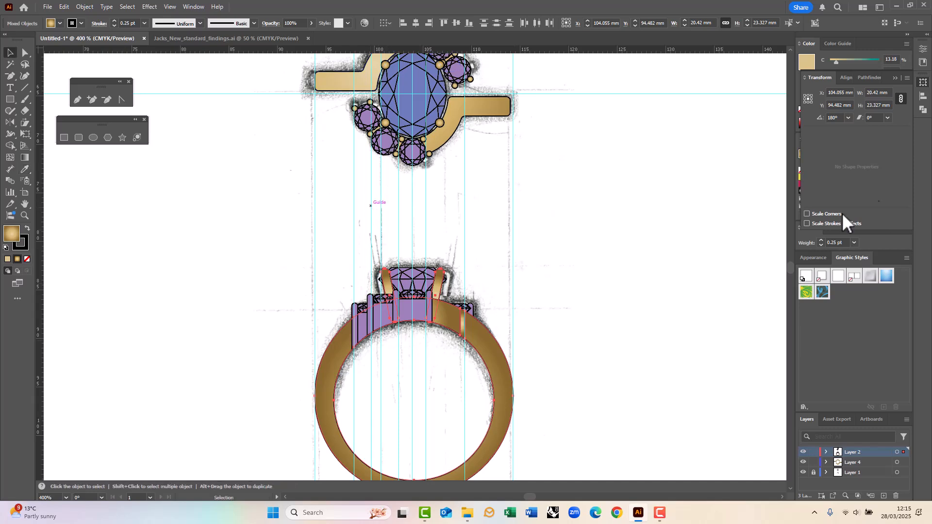
pyautogui.click(889, 61)
pyautogui.click(855, 190)
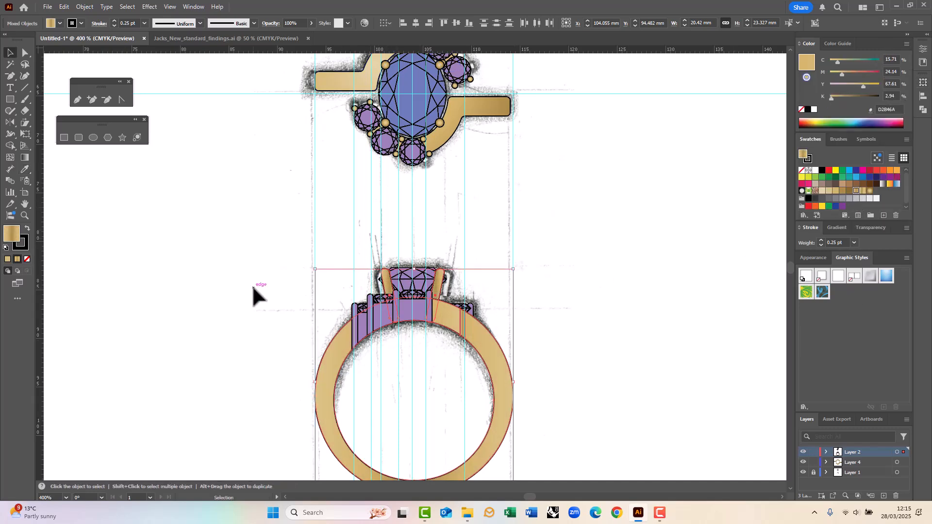
pyautogui.scroll(5, 485, 329)
pyautogui.press('a')
pyautogui.click(536, 333)
pyautogui.hotkey('ctrl', 'shift', 'a')
pyautogui.click(534, 340)
pyautogui.press('Delete')
pyautogui.press('Delete')
pyautogui.hotkey('ctrl', 'z')
pyautogui.hotkey('ctrl', 'z')
# Try to redraw the gold gradient at the right end of the band's front section using the Gradient tool.
pyautogui.hotkey('ctrl', 'y')
pyautogui.scroll(2, 538, 344)
pyautogui.click(513, 336)
pyautogui.hotkey('ctrl', 'shift', 'a')
pyautogui.hotkey('ctrl', 'y')
pyautogui.scroll(-2, 453, 308)
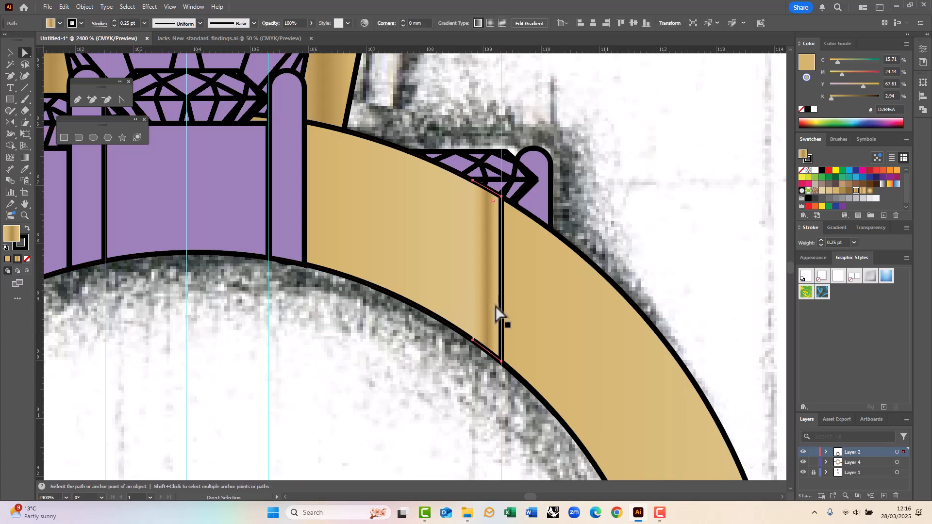
pyautogui.click(24, 161)
pyautogui.moveTo(458, 265)
pyautogui.mouseDown()
pyautogui.moveTo(544, 272)
pyautogui.moveTo(548, 290)
pyautogui.mouseUp()
pyautogui.moveTo(466, 291)
pyautogui.mouseDown()
pyautogui.moveTo(529, 299)
pyautogui.moveTo(525, 290)
pyautogui.moveTo(558, 307)
pyautogui.moveTo(550, 303)
pyautogui.mouseUp()
pyautogui.scroll(-2, 416, 376)
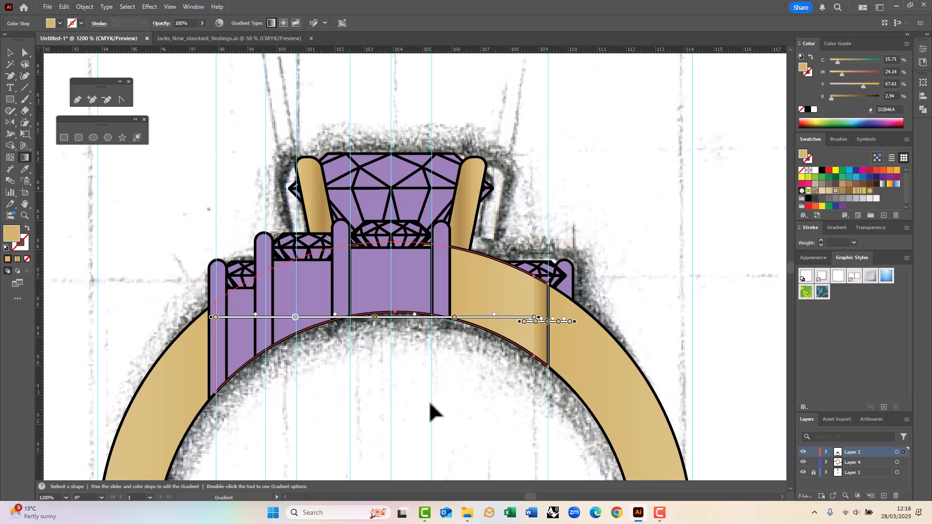
# Isolate the band's front section group, redraw its gold gradient horizontally across the full width, and leave isolation.
pyautogui.keyDown('ctrl'); pyautogui.click(405, 345); pyautogui.keyUp('ctrl')
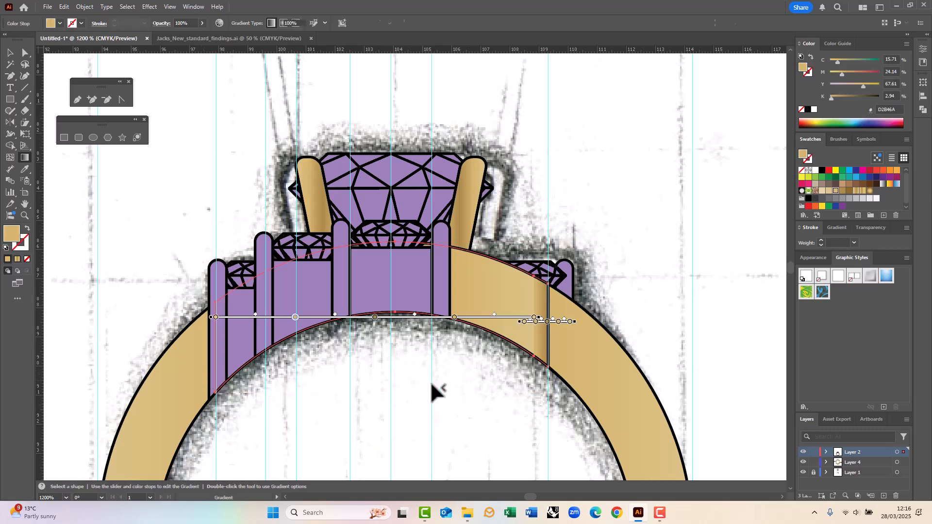
pyautogui.doubleClick(343, 339)
pyautogui.moveTo(207, 335)
pyautogui.mouseDown()
pyautogui.moveTo(662, 360)
pyautogui.moveTo(627, 354)
pyautogui.mouseUp()
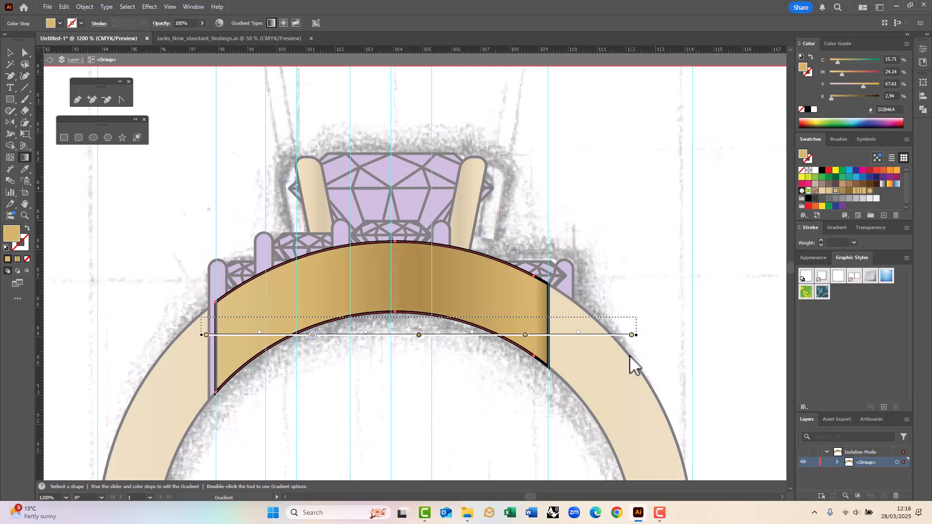
pyautogui.press('v')
pyautogui.doubleClick(484, 422)
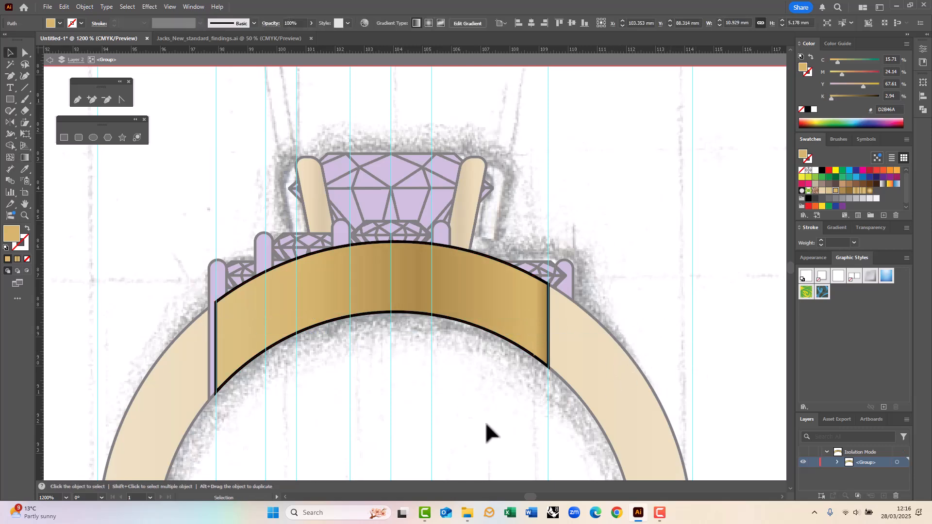
# Select the three purple setting panels beneath the front view's small stones and fill them with the gold gradient.
pyautogui.scroll(-3, 484, 421)
pyautogui.scroll(4, 426, 368)
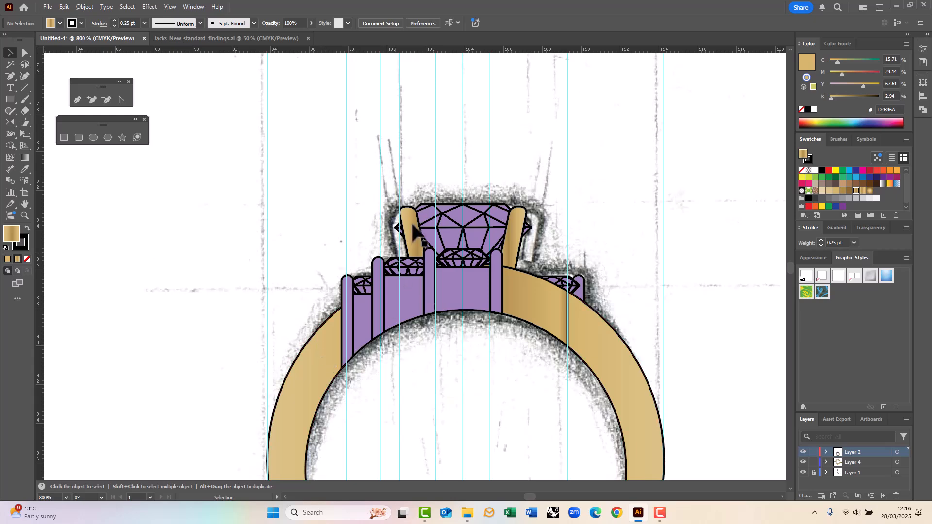
pyautogui.click(396, 334)
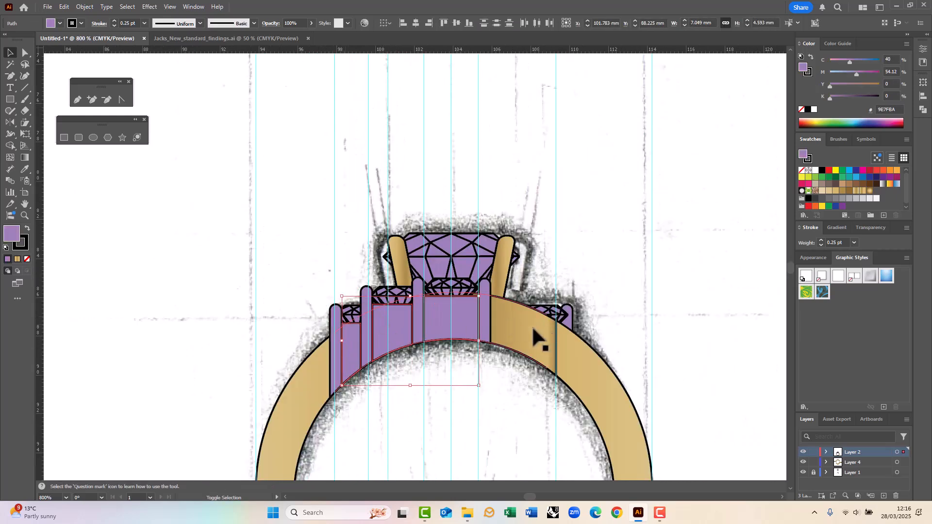
pyautogui.click(856, 190)
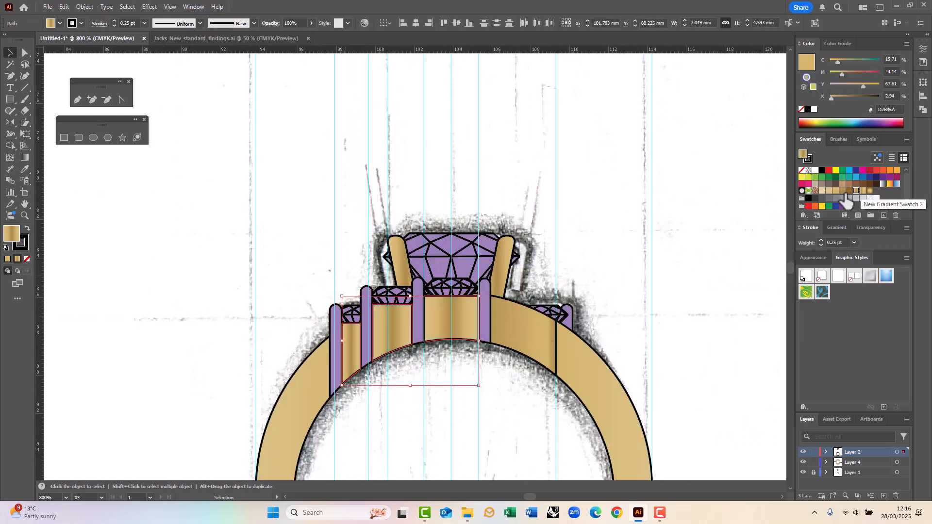
# Redraw the gold gradient horizontally across the front view's setting panels.
pyautogui.click(24, 157)
pyautogui.moveTo(338, 366); pyautogui.dragTo(450, 365)
pyautogui.keyDown('ctrl'); pyautogui.click(396, 328); pyautogui.keyUp('ctrl')
pyautogui.press('g')
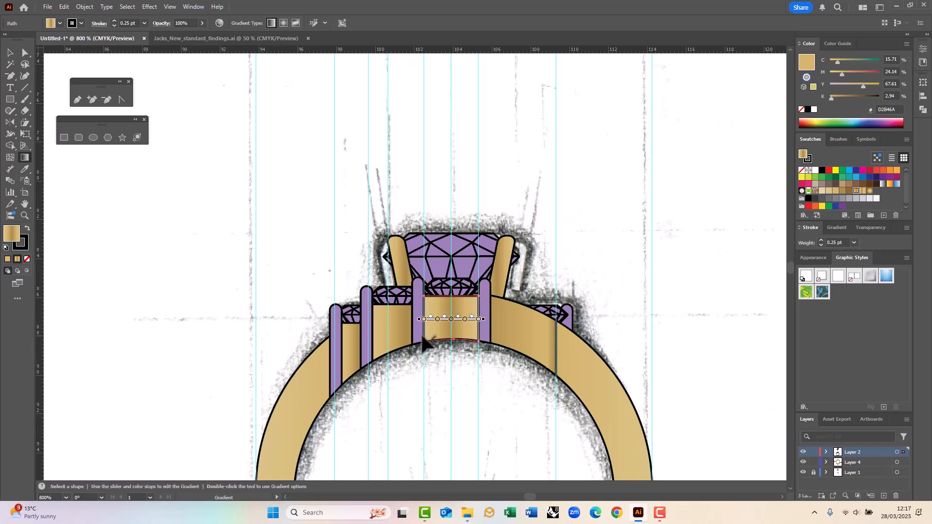
pyautogui.press('v')
pyautogui.click(434, 408)
# Fill the four upright purple claws on the front view's left and centre settings with the gold gradient swatch.
pyautogui.click(337, 351)
pyautogui.keyDown('shift'); pyautogui.click(369, 328); pyautogui.keyUp('shift')
pyautogui.keyDown('shift'); pyautogui.click(421, 330); pyautogui.keyUp('shift')
pyautogui.keyDown('shift'); pyautogui.click(484, 316); pyautogui.keyUp('shift')
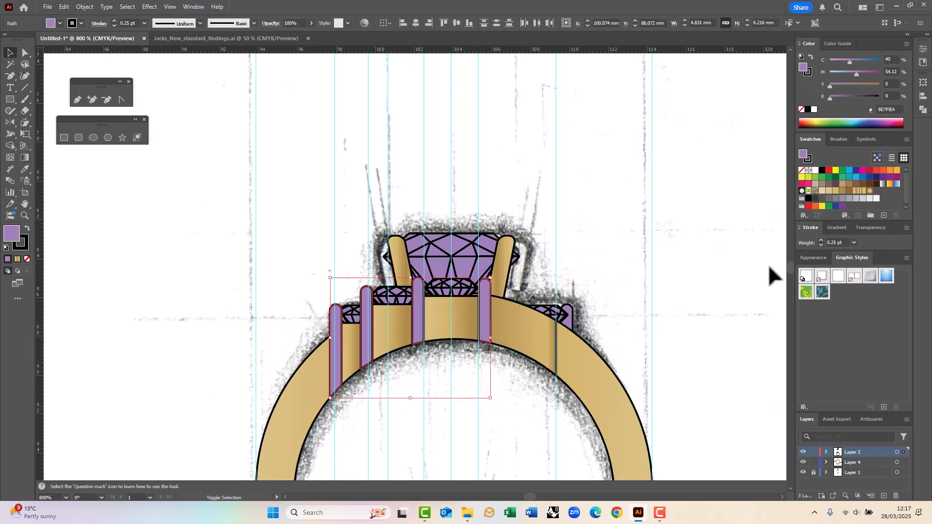
pyautogui.click(863, 190)
pyautogui.click(593, 250)
# Fill the front view's two slanted claws and the far-right small claw with the gold gradient swatch.
pyautogui.click(401, 264)
pyautogui.keyDown('shift'); pyautogui.click(503, 265); pyautogui.keyUp('shift')
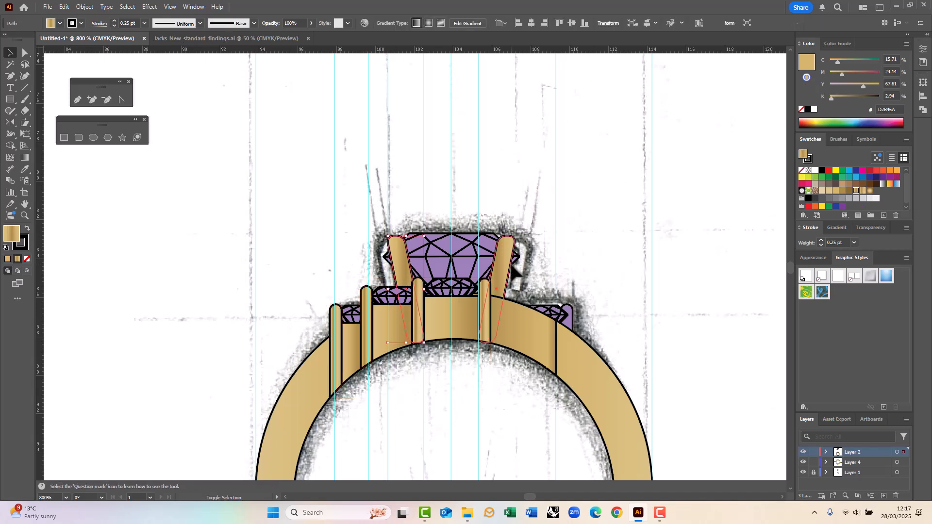
pyautogui.click(863, 190)
pyautogui.click(568, 271)
pyautogui.click(565, 325)
pyautogui.click(863, 190)
pyautogui.click(631, 237)
# Fill the top view's oval stone with a white-to-black radial gradient.
pyautogui.scroll(-2, 503, 297)
pyautogui.scroll(1, 580, 318)
pyautogui.scroll(-1, 518, 297)
pyautogui.moveTo(383, 255); pyautogui.dragTo(332, 361)
pyautogui.click(408, 184)
pyautogui.click(429, 359)
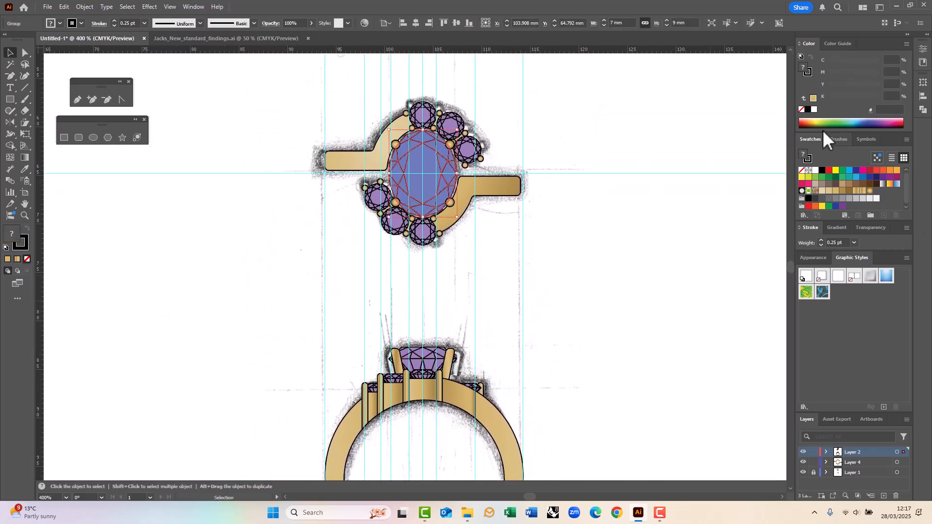
pyautogui.click(845, 230)
pyautogui.click(889, 183)
pyautogui.click(855, 243)
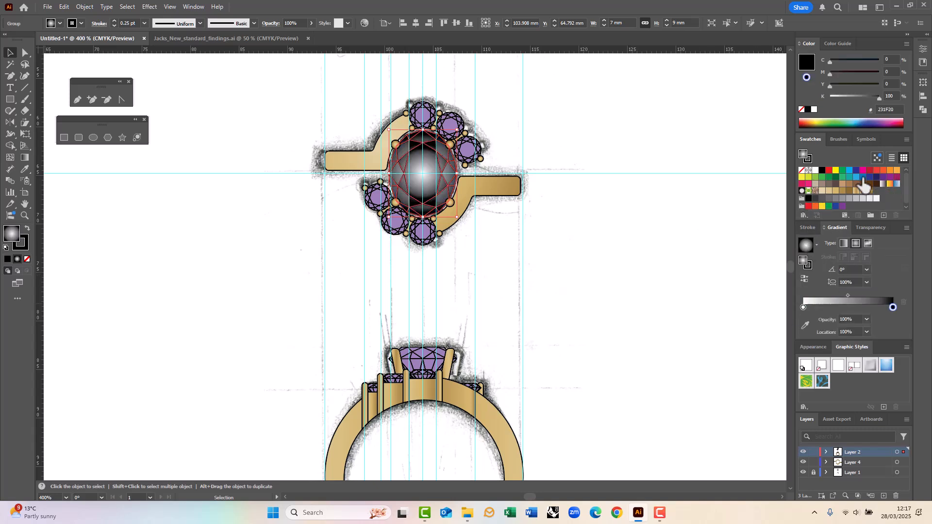
# Mix a light blue of C 40, M 0, Y 0, K 0, save it as a swatch, and make it the oval stone gradient's outer colour.
pyautogui.moveTo(850, 178); pyautogui.dragTo(881, 296)
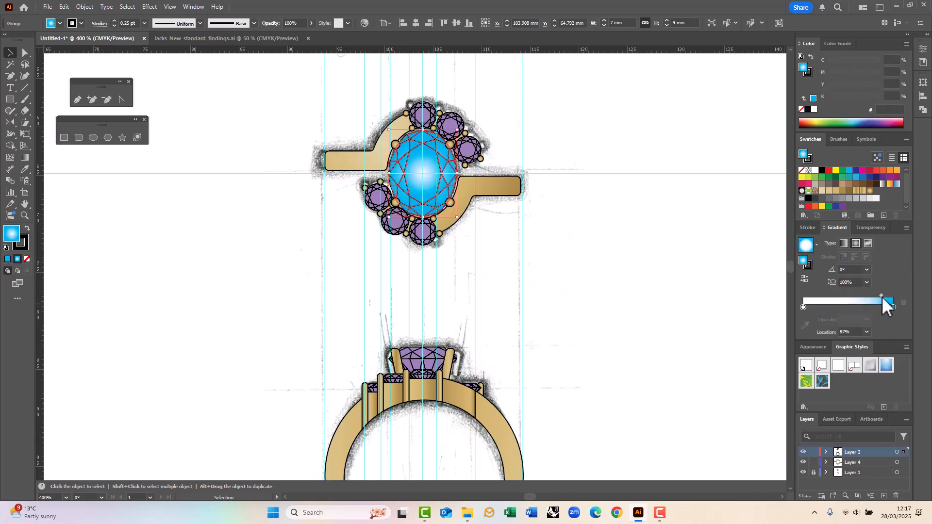
pyautogui.click(813, 98)
pyautogui.click(849, 60)
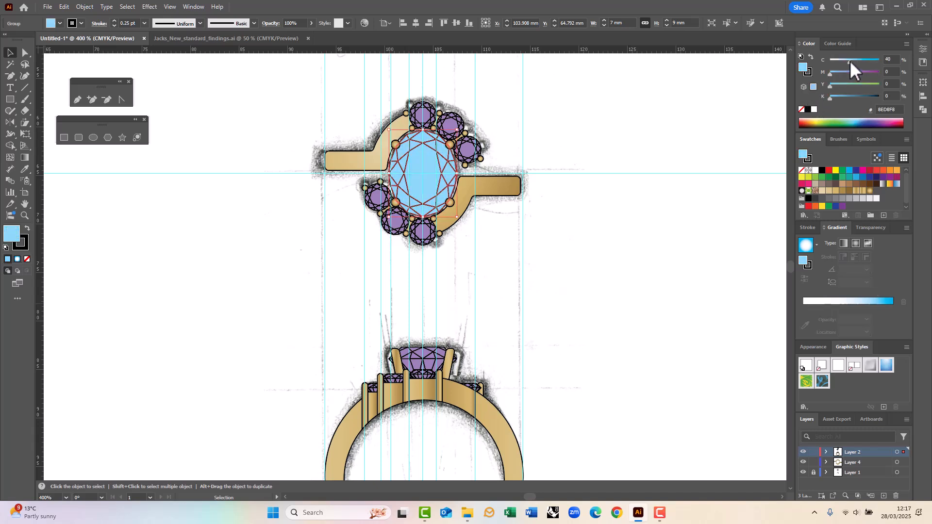
pyautogui.moveTo(805, 156); pyautogui.dragTo(878, 193)
pyautogui.moveTo(877, 191); pyautogui.dragTo(894, 306)
pyautogui.click(274, 246)
# Try to redraw the oval stone's blue gradient diagonally across its facets using the Gradient tool.
pyautogui.scroll(2, 393, 146)
pyautogui.click(428, 191)
pyautogui.scroll(-1, 439, 192)
pyautogui.click(24, 157)
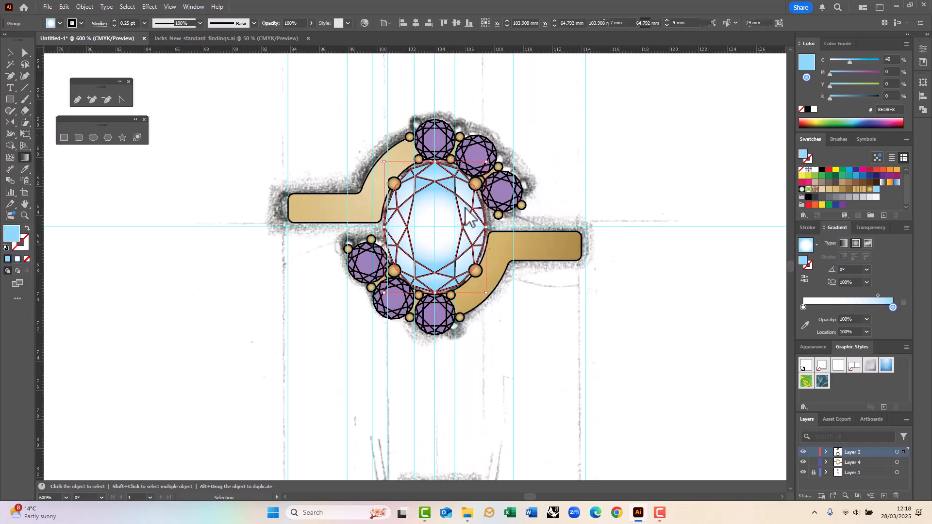
pyautogui.moveTo(462, 280); pyautogui.dragTo(414, 186)
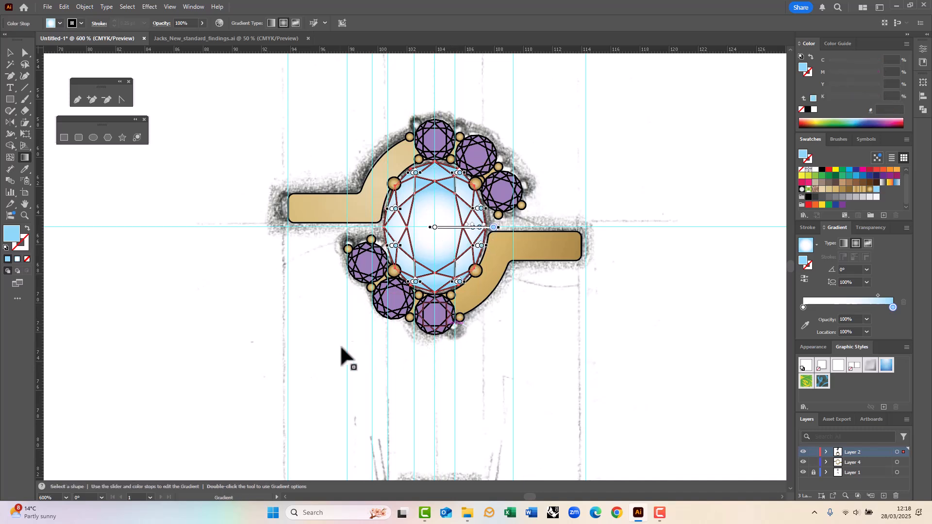
pyautogui.press('v')
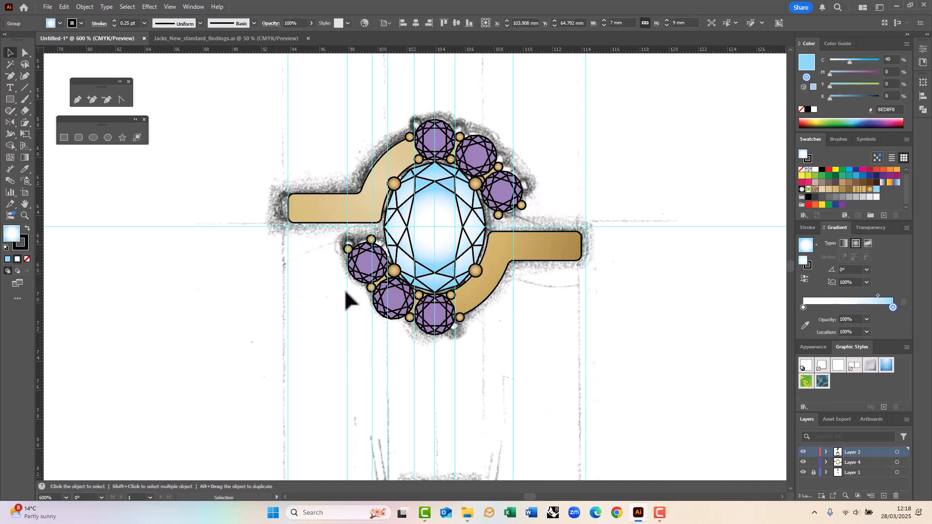
pyautogui.click(25, 157)
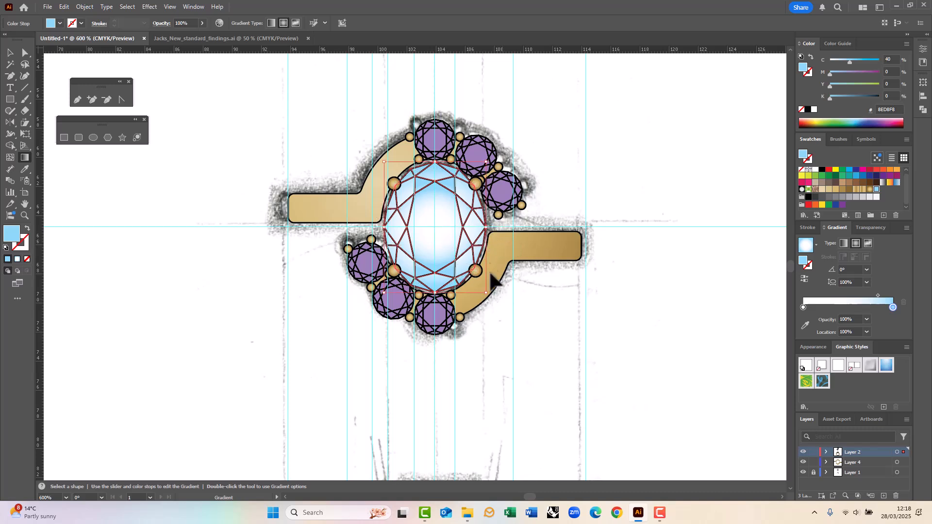
pyautogui.moveTo(399, 180)
pyautogui.mouseDown()
pyautogui.moveTo(519, 316)
pyautogui.moveTo(473, 264)
pyautogui.mouseUp()
pyautogui.moveTo(427, 199); pyautogui.dragTo(503, 312)
pyautogui.hotkey('ctrl', 'z')
pyautogui.hotkey('ctrl', 'z')
pyautogui.press('v')
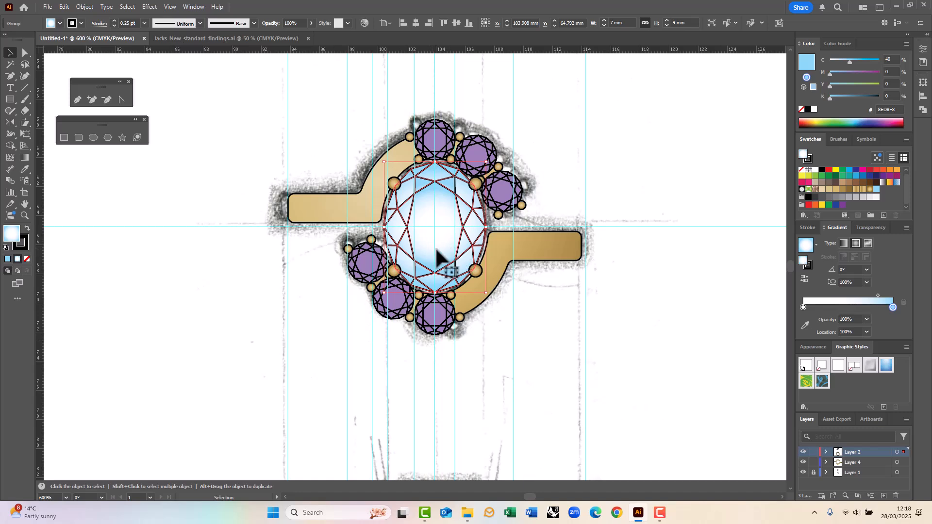
# Set the oval stone's gradient midpoint to 87%, save it as a swatch, and apply it to the top view's round stones.
pyautogui.moveTo(881, 295); pyautogui.dragTo(883, 295)
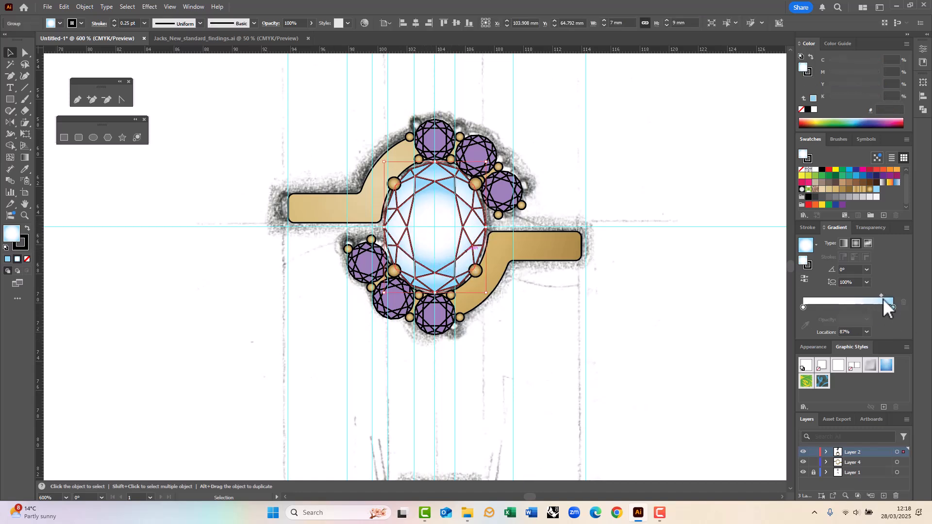
pyautogui.click(537, 341)
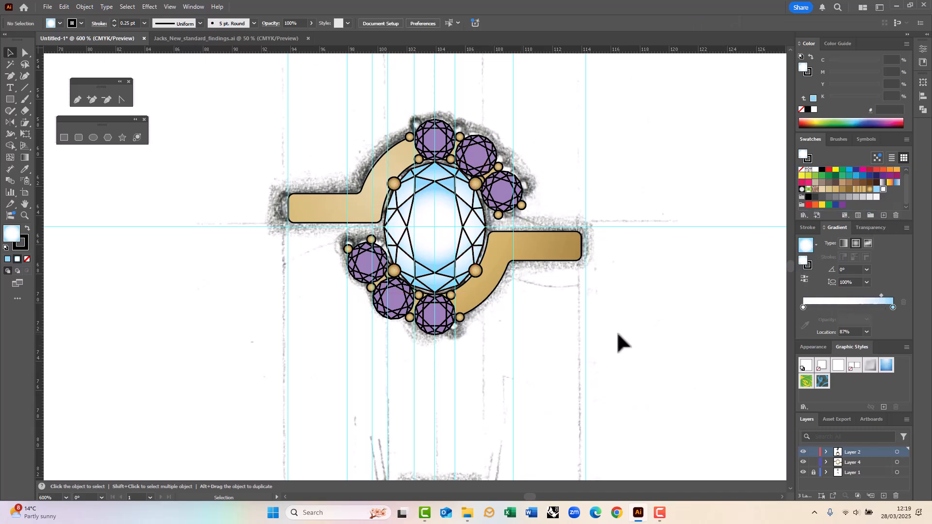
pyautogui.click(434, 139)
pyautogui.keyDown('shift'); pyautogui.click(367, 262); pyautogui.keyUp('shift')
pyautogui.click(884, 190)
pyautogui.click(605, 338)
# Select all the stones in the front view and fill them with the saved white-to-light-blue gradient swatch.
pyautogui.scroll(-3, 422, 238)
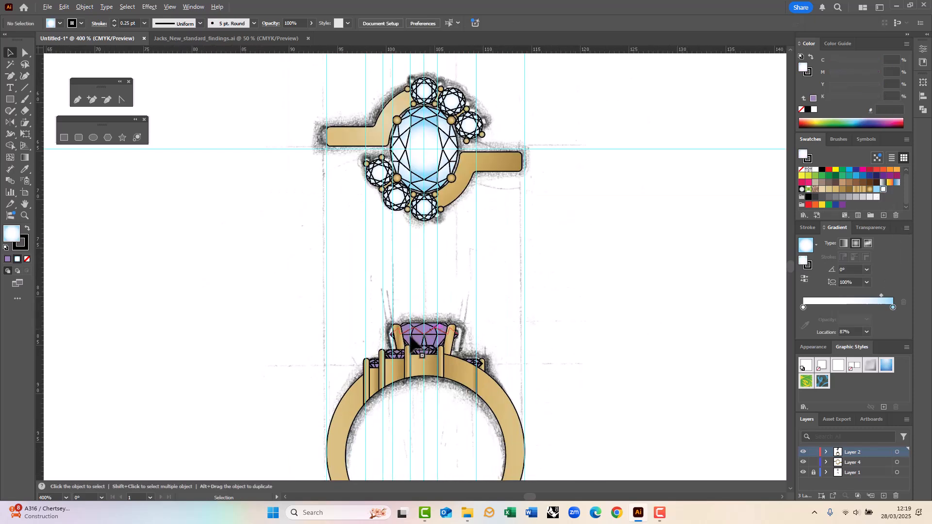
pyautogui.scroll(1, 425, 335)
pyautogui.click(426, 336)
pyautogui.keyDown('shift'); pyautogui.click(427, 355); pyautogui.keyUp('shift')
pyautogui.keyDown('shift'); pyautogui.click(508, 370); pyautogui.keyUp('shift')
pyautogui.keyDown('shift'); pyautogui.click(396, 360); pyautogui.keyUp('shift')
pyautogui.keyDown('shift'); pyautogui.click(356, 371); pyautogui.keyUp('shift')
pyautogui.click(883, 189)
pyautogui.click(606, 246)
# Hide the sketch on Layer 1 and hide all guides so only the coloured ring views remain.
pyautogui.scroll(-2, 506, 311)
pyautogui.scroll(1, 503, 224)
pyautogui.scroll(-1, 491, 304)
pyautogui.moveTo(515, 333); pyautogui.dragTo(478, 273)
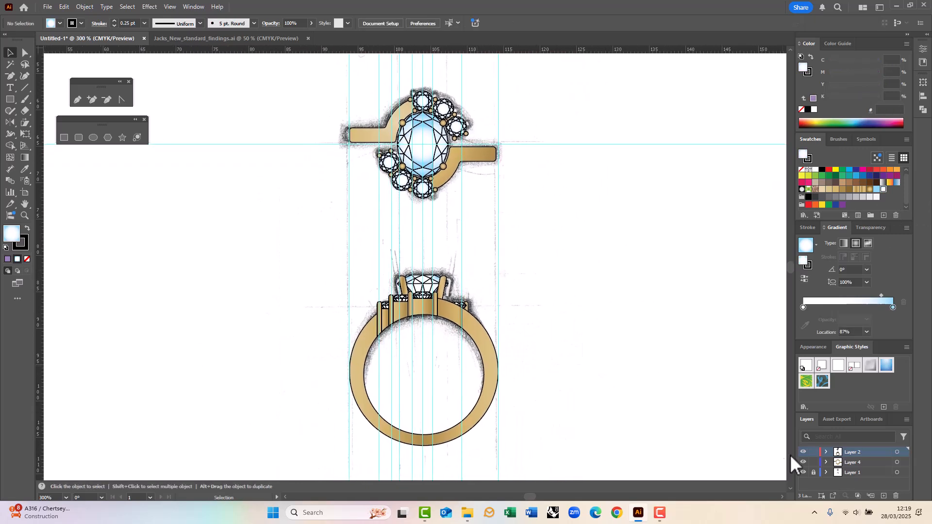
pyautogui.click(193, 6)
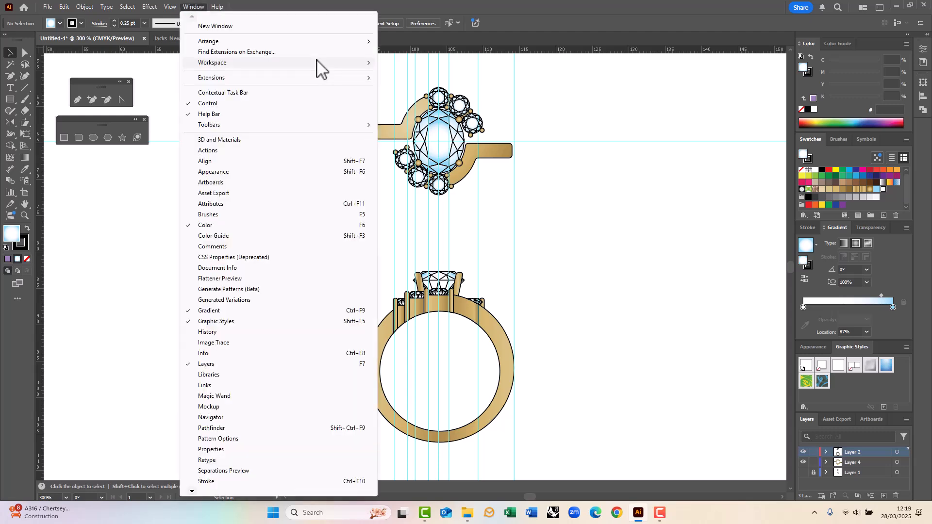
pyautogui.click(169, 6)
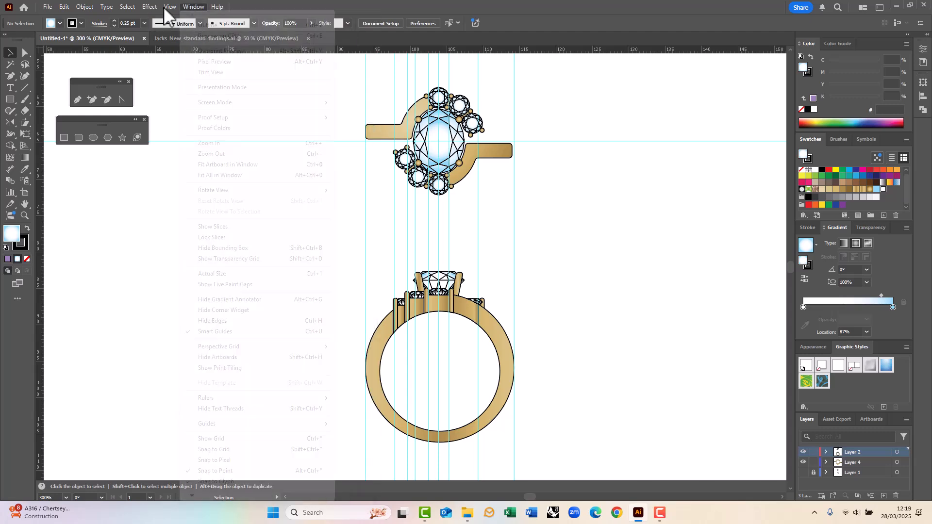
pyautogui.moveTo(223, 424)
pyautogui.click(349, 466)
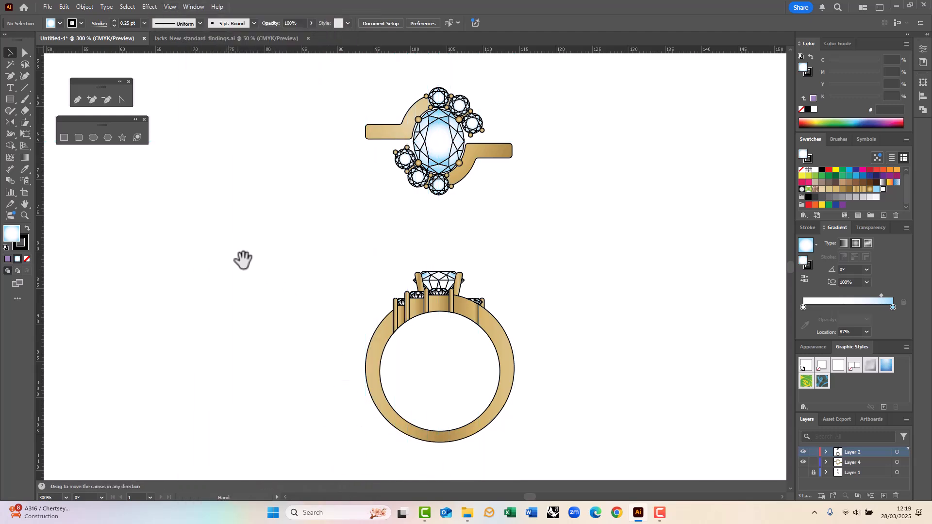
# Save the half_cluster_oval_crossover_ring.ai drawing.
pyautogui.click(47, 7)
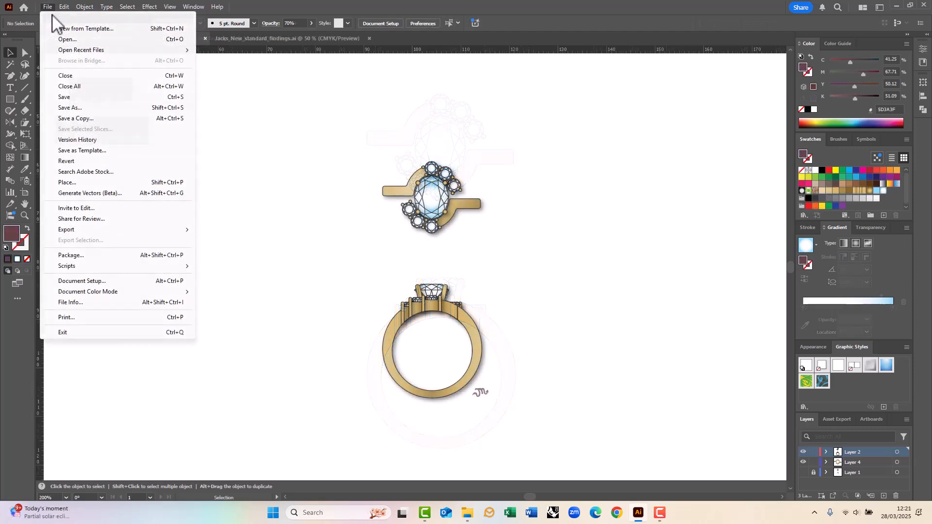
pyautogui.press('Escape')
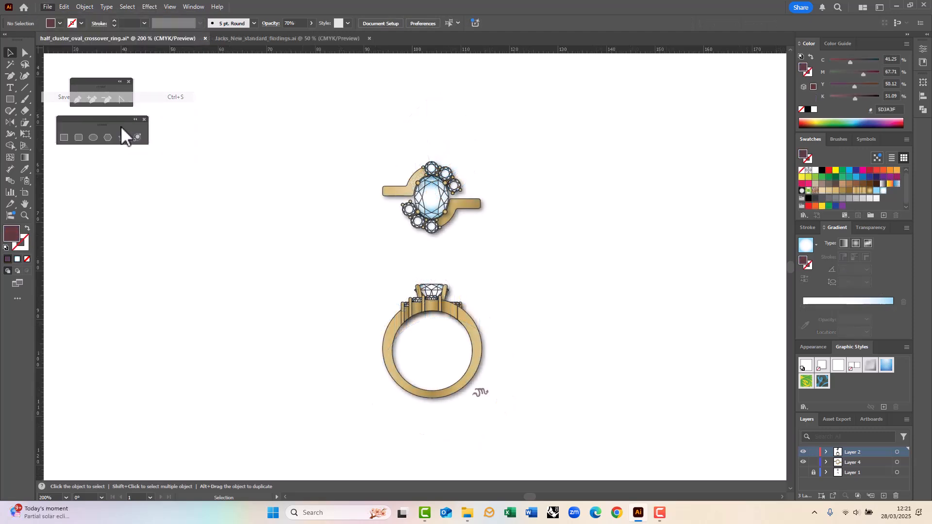